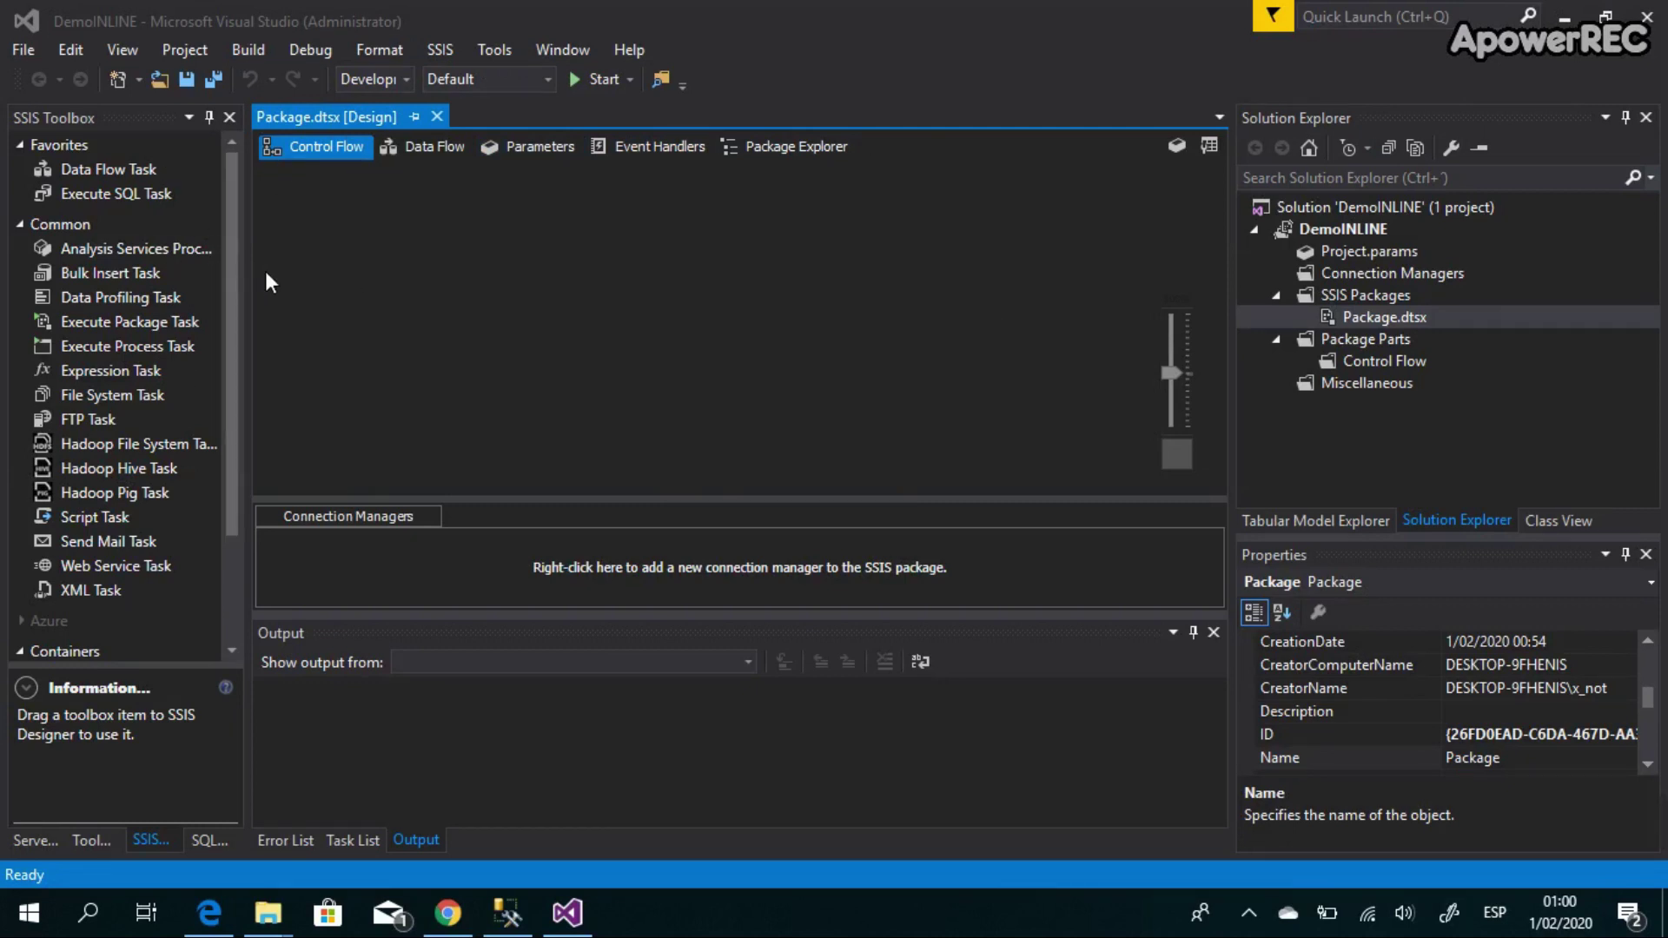
Step: Enlarge the package's design area by shrinking the output area and show the package's data flow page
click(229, 231)
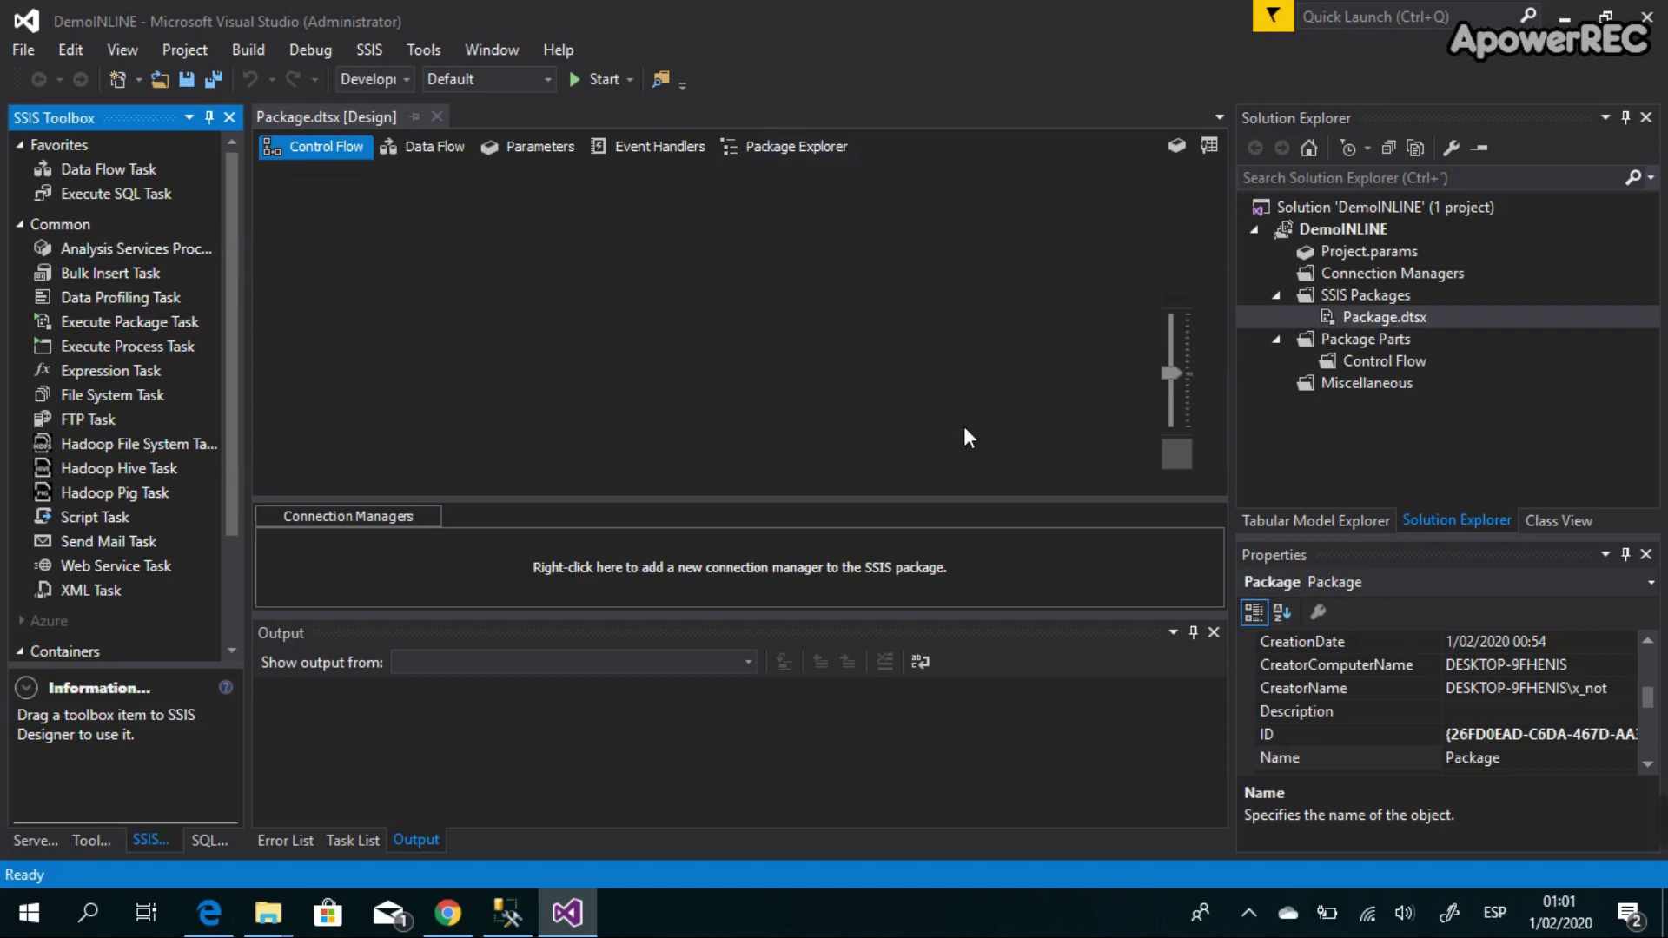
drag(1039, 625, 869, 684)
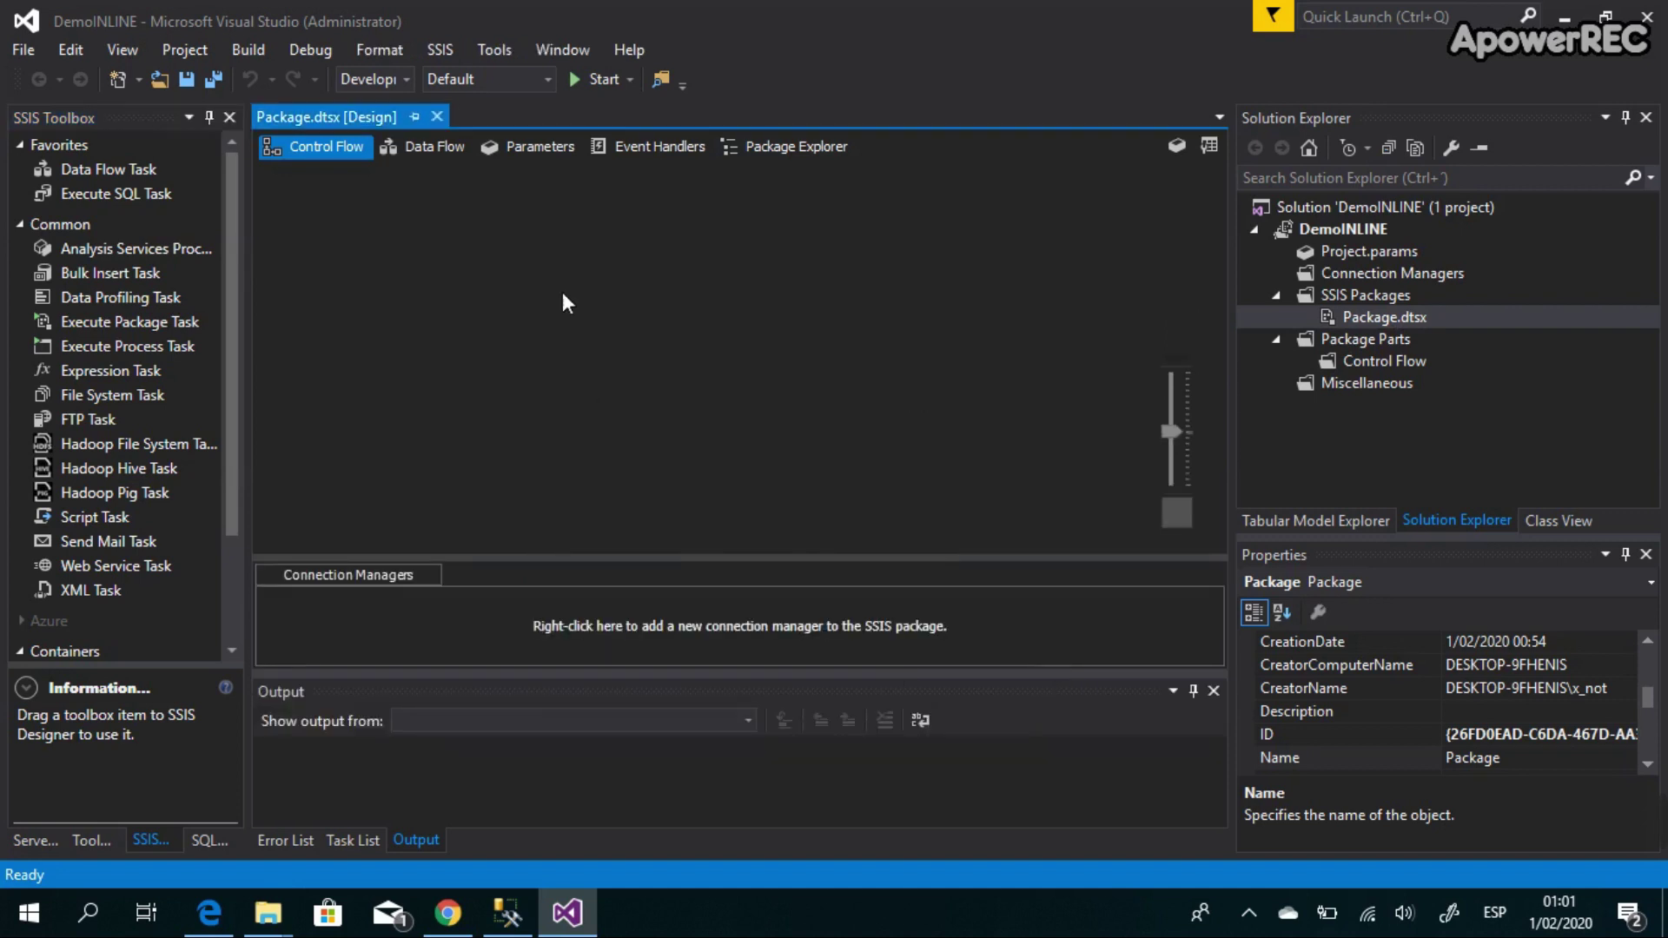
click(430, 143)
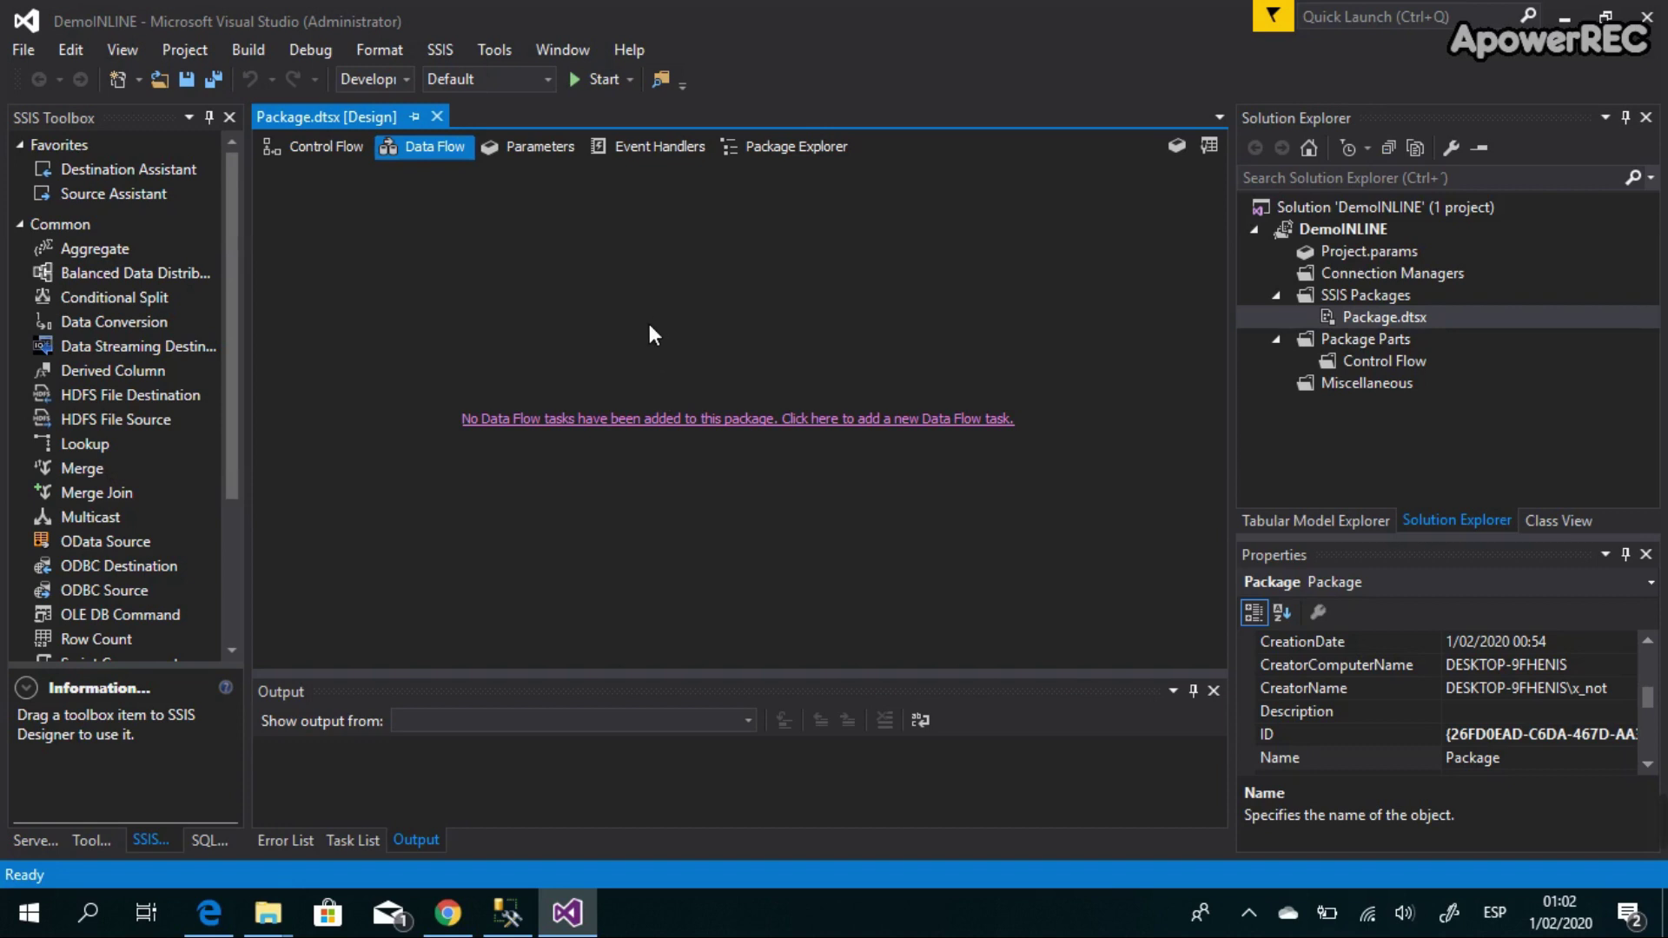
click(1376, 275)
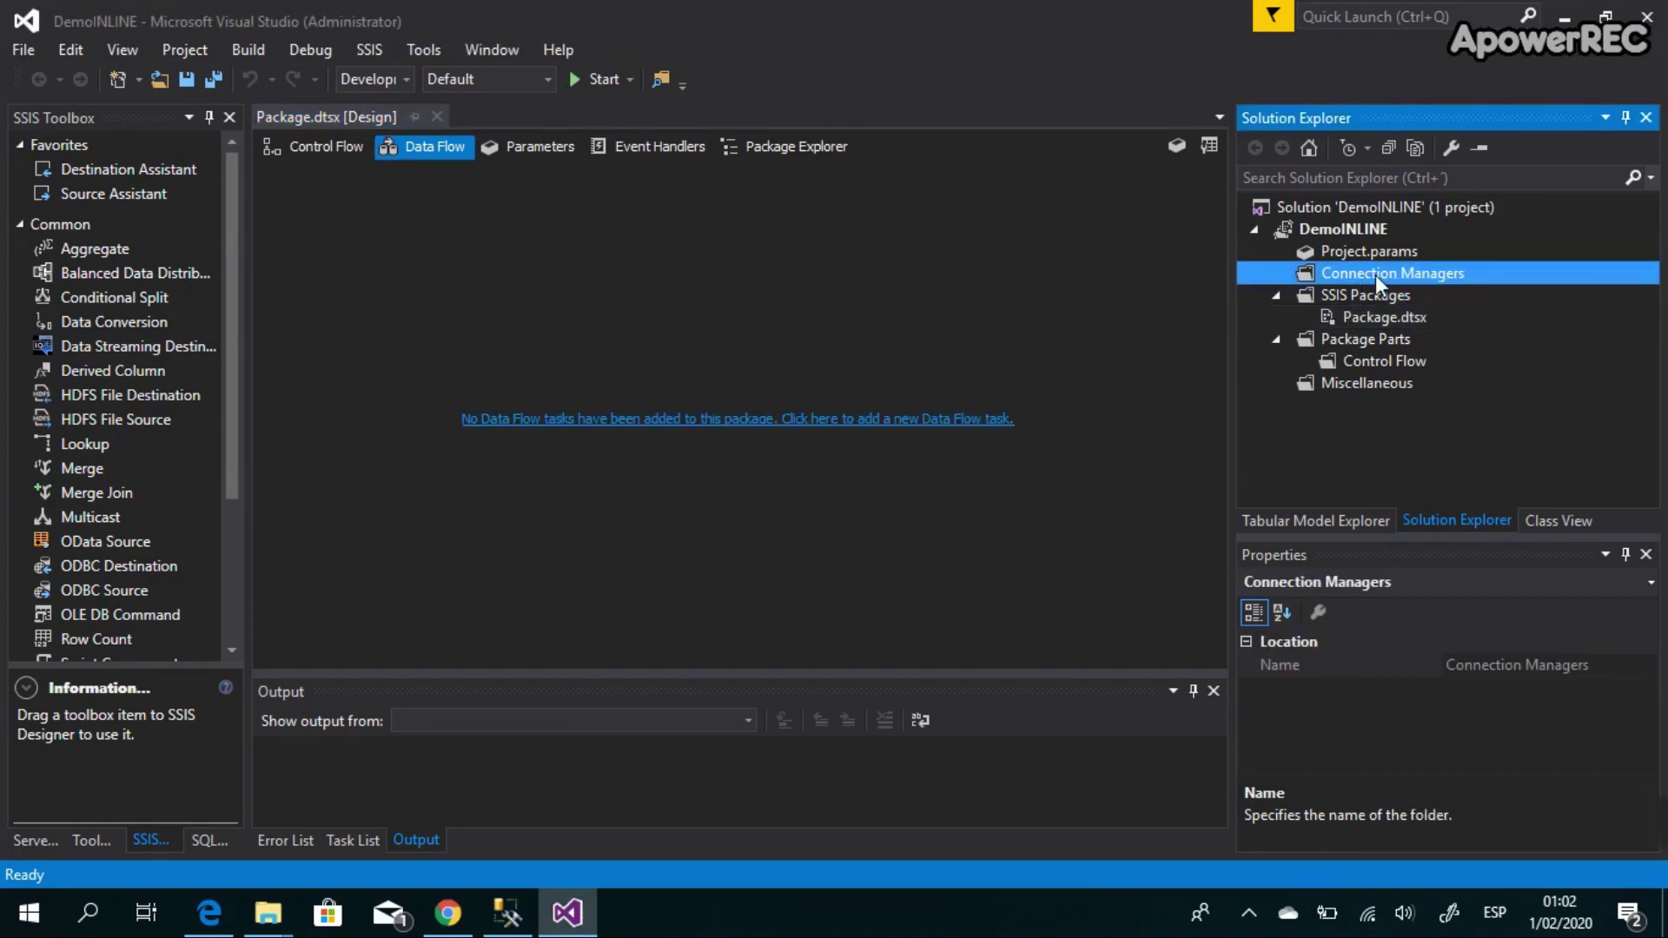
right_click(1374, 275)
click(1326, 290)
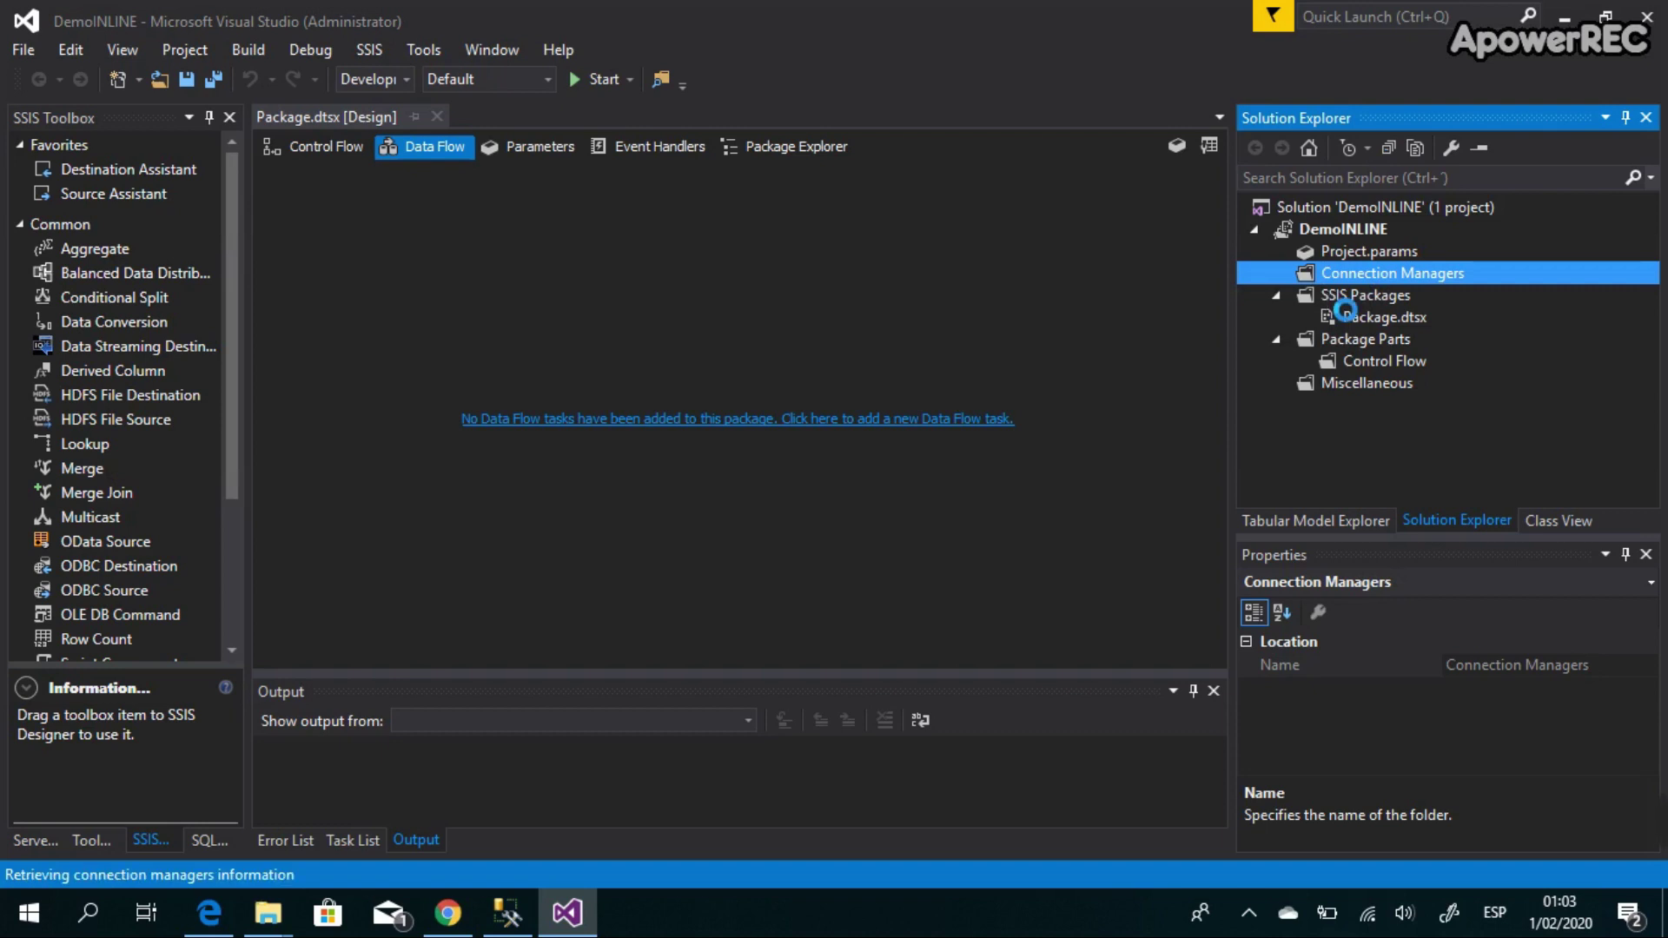
drag(1122, 430, 1114, 550)
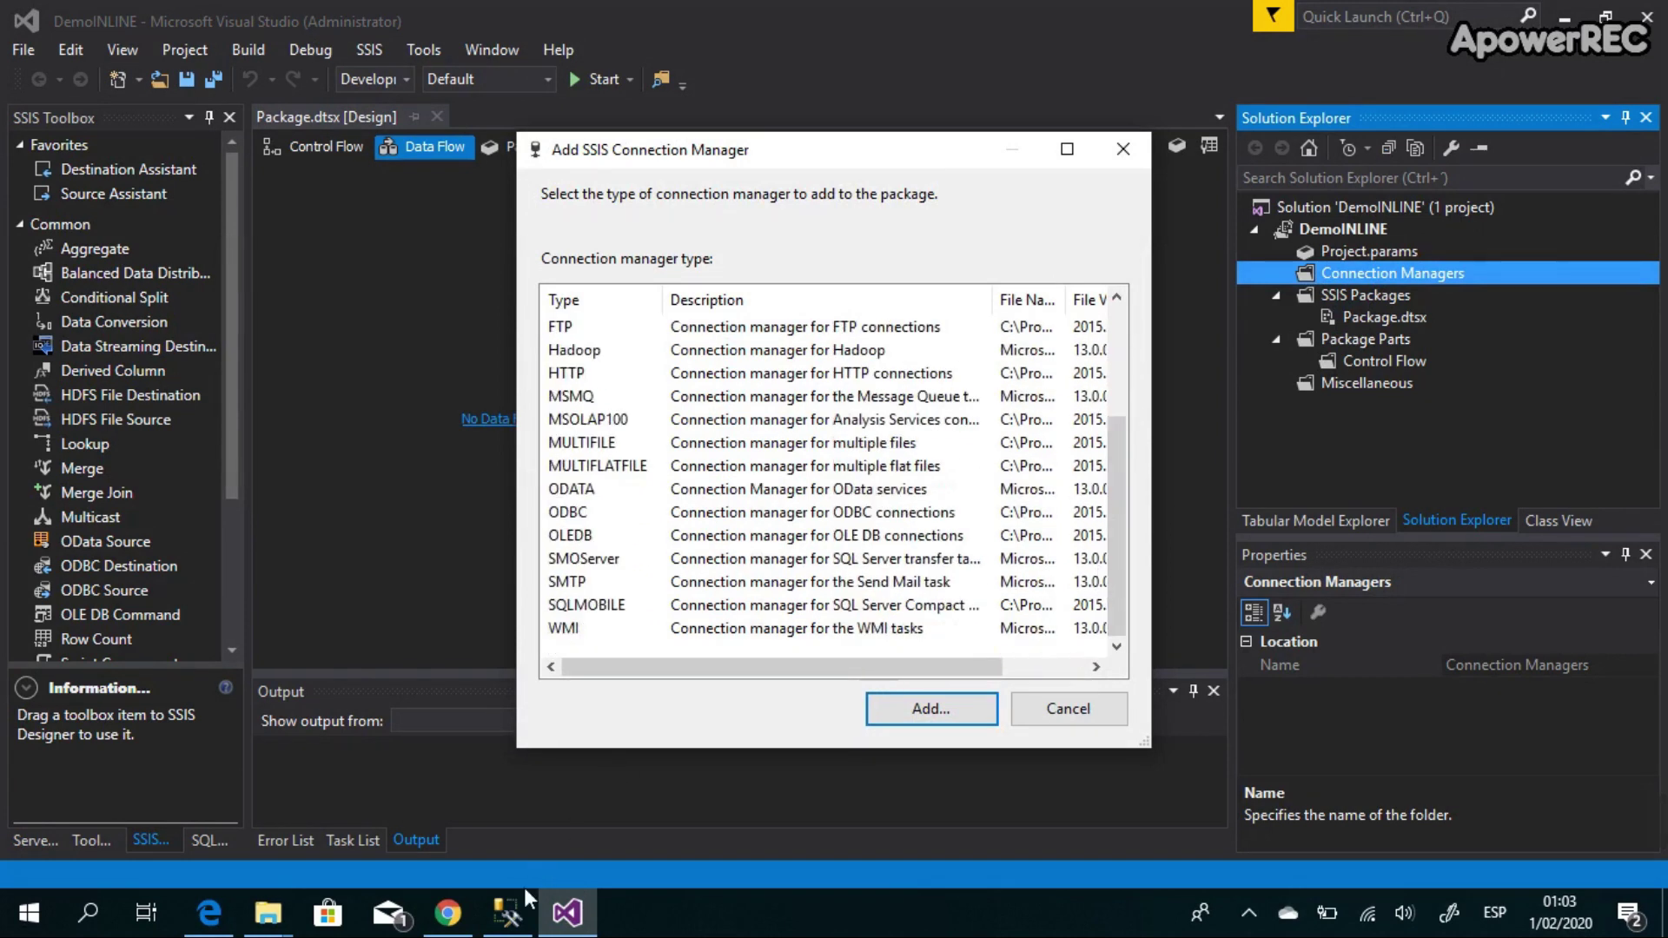
click(707, 535)
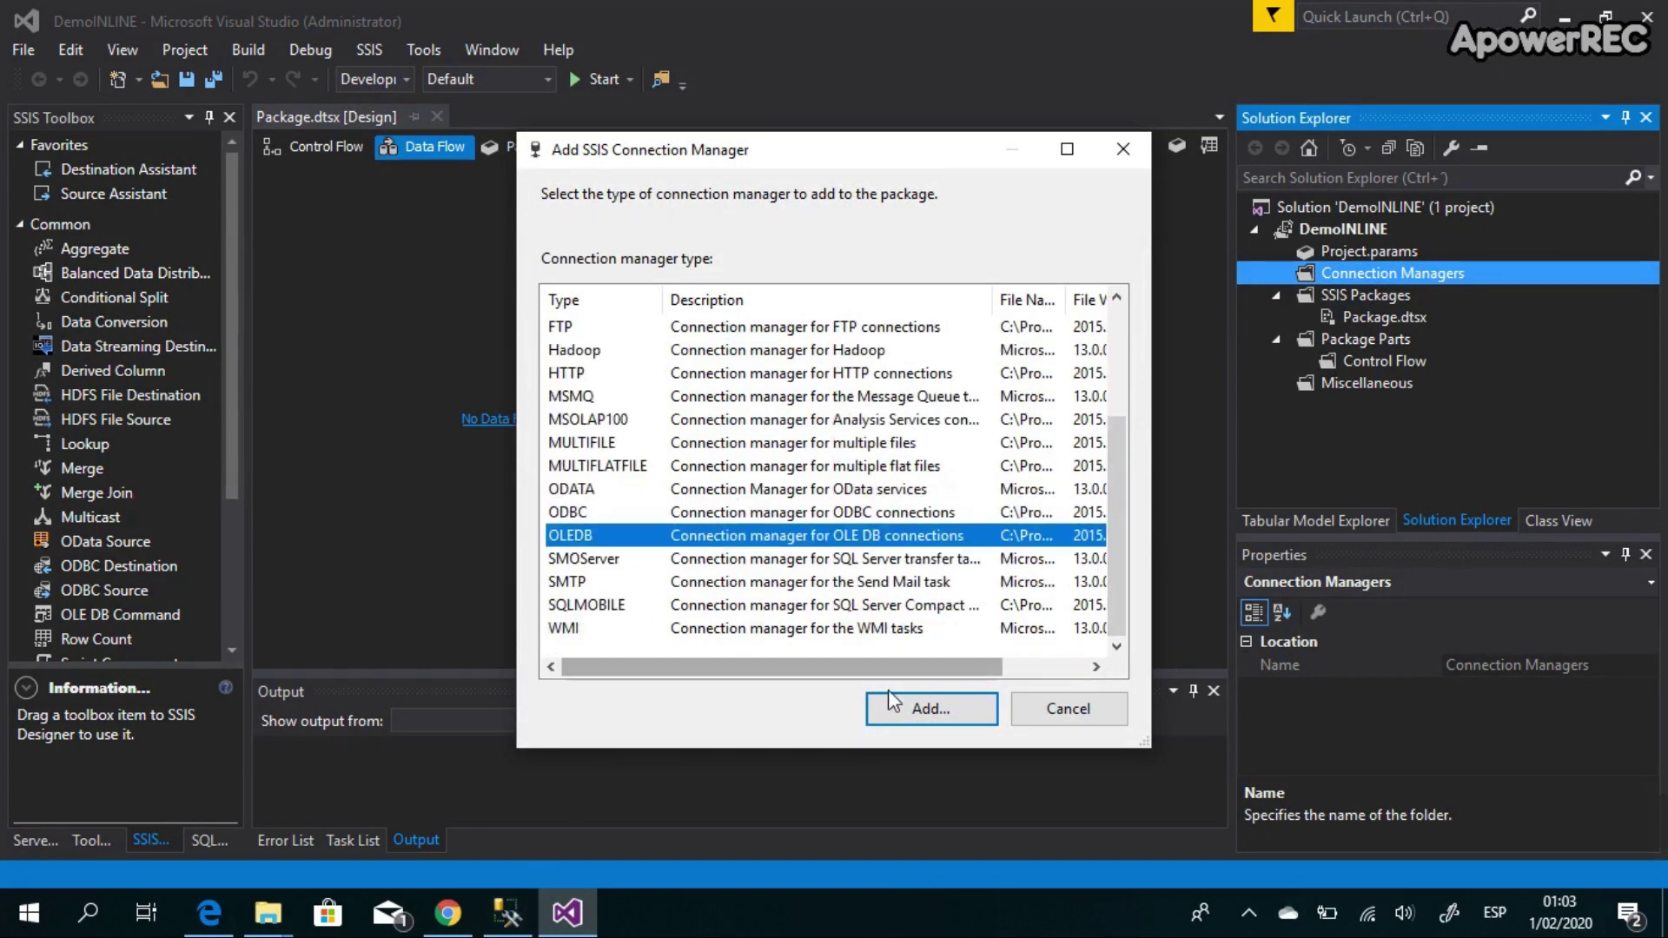
click(923, 710)
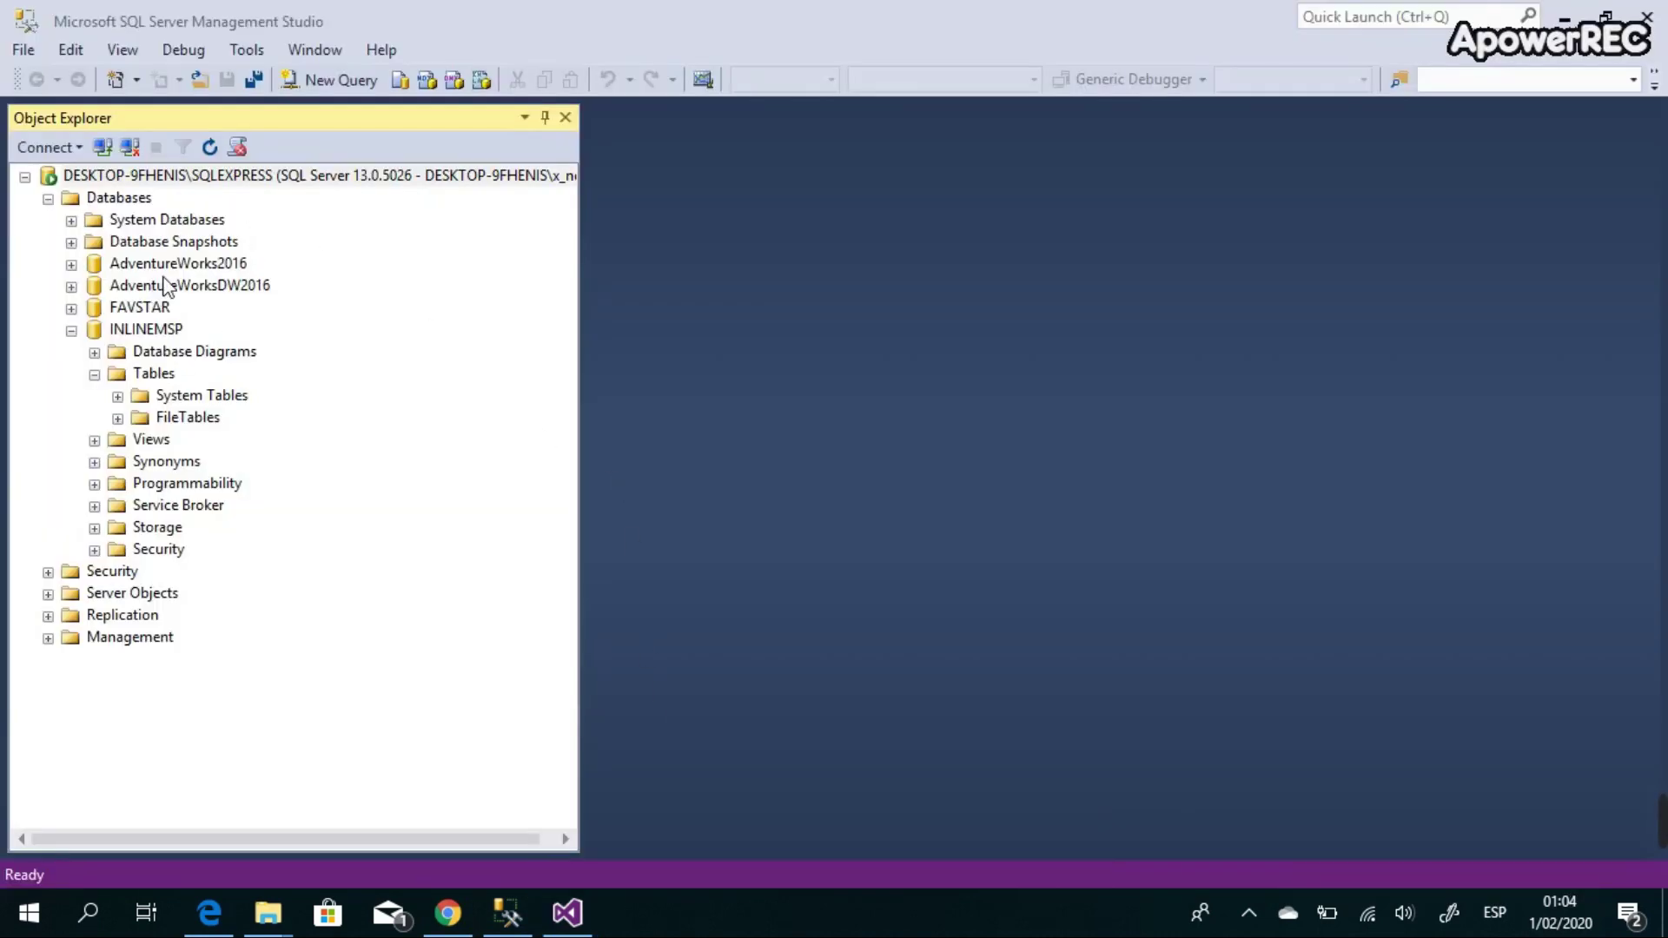
Step: Look at the AdventureWorksDW2016 and INLINEMSP databases in SQL Server Management Studio and return to Visual Studio
click(252, 286)
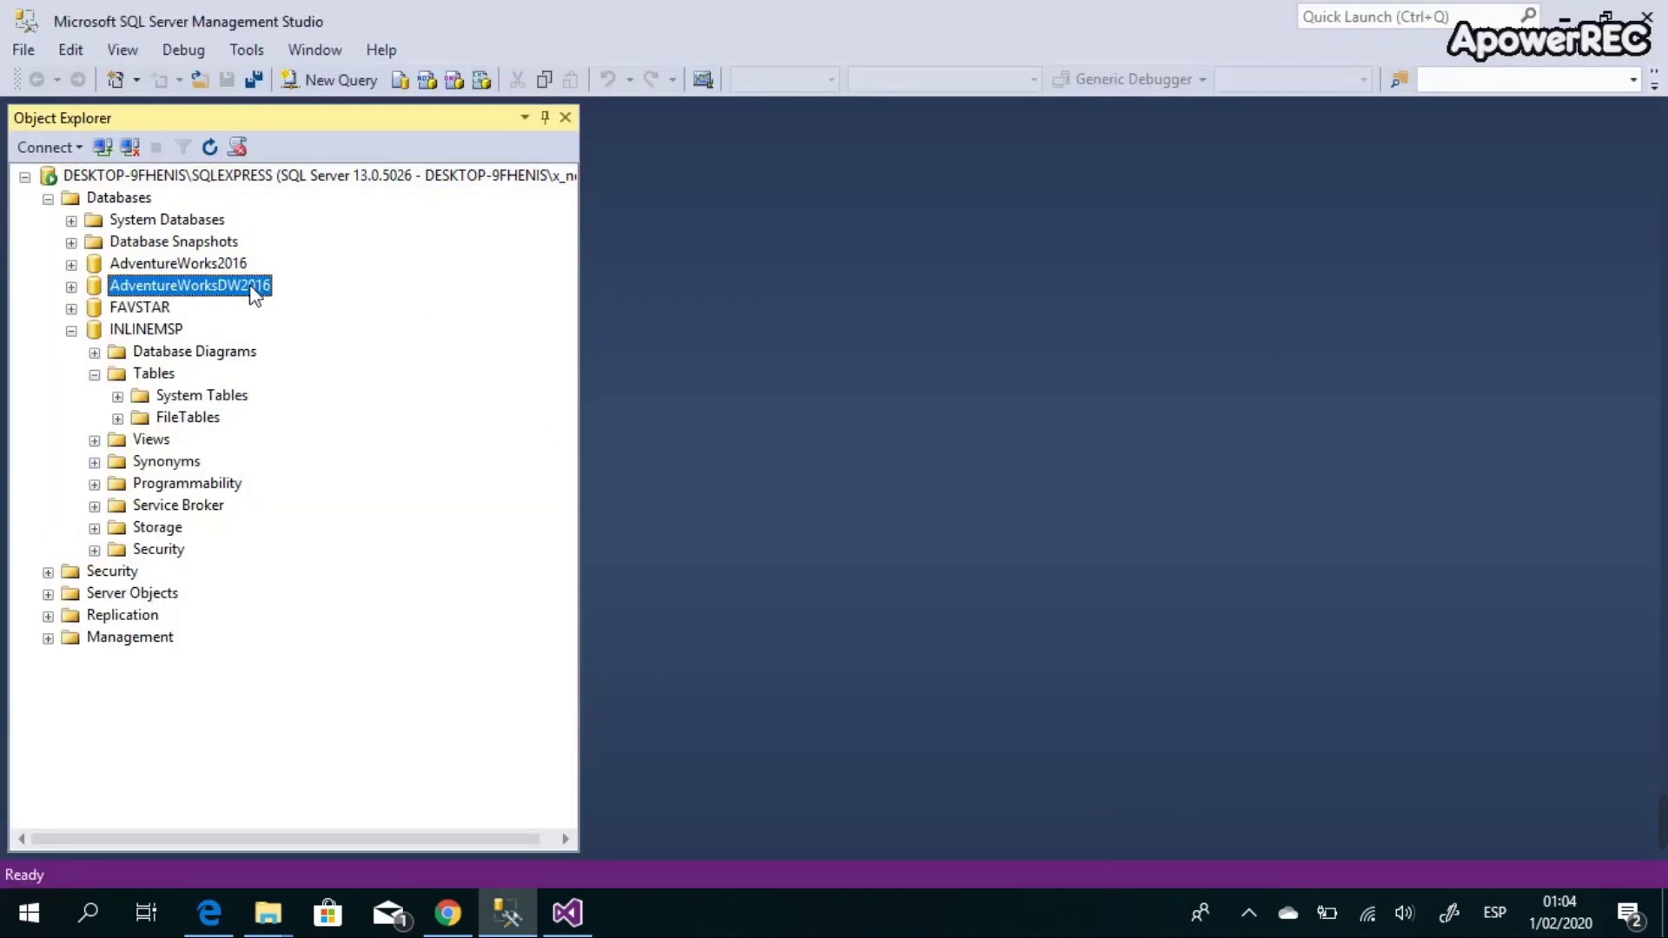
click(170, 329)
click(567, 912)
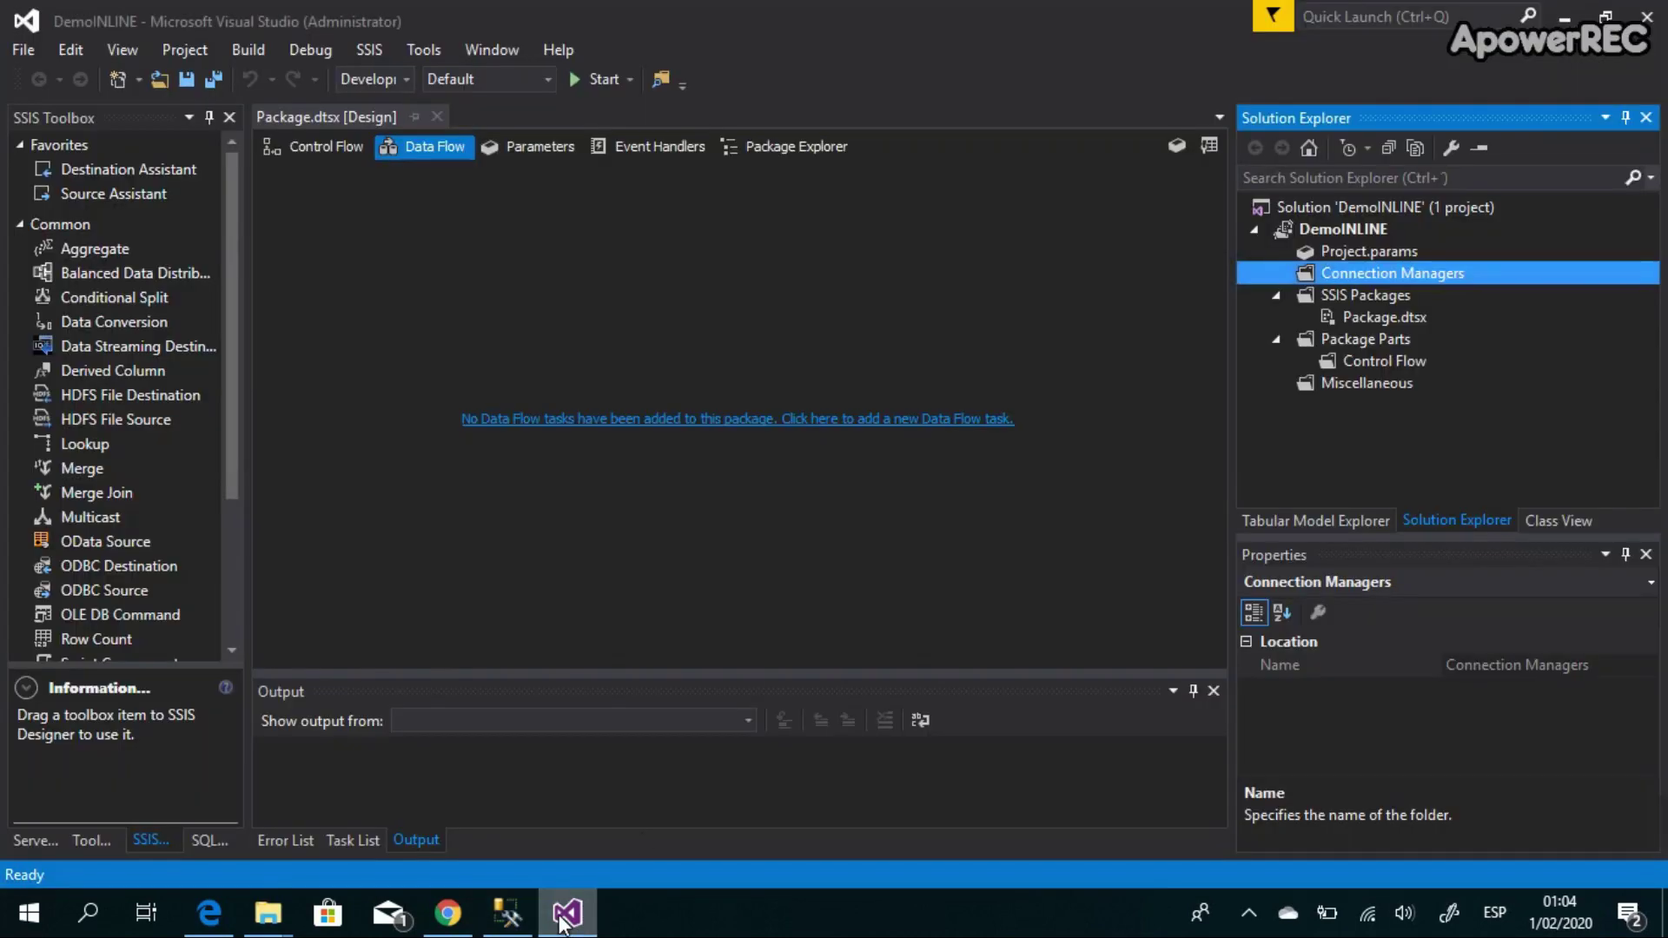
Step: Add a project connection manager of type OLEDB and start defining a new data connection for it
right_click(1404, 274)
click(1385, 291)
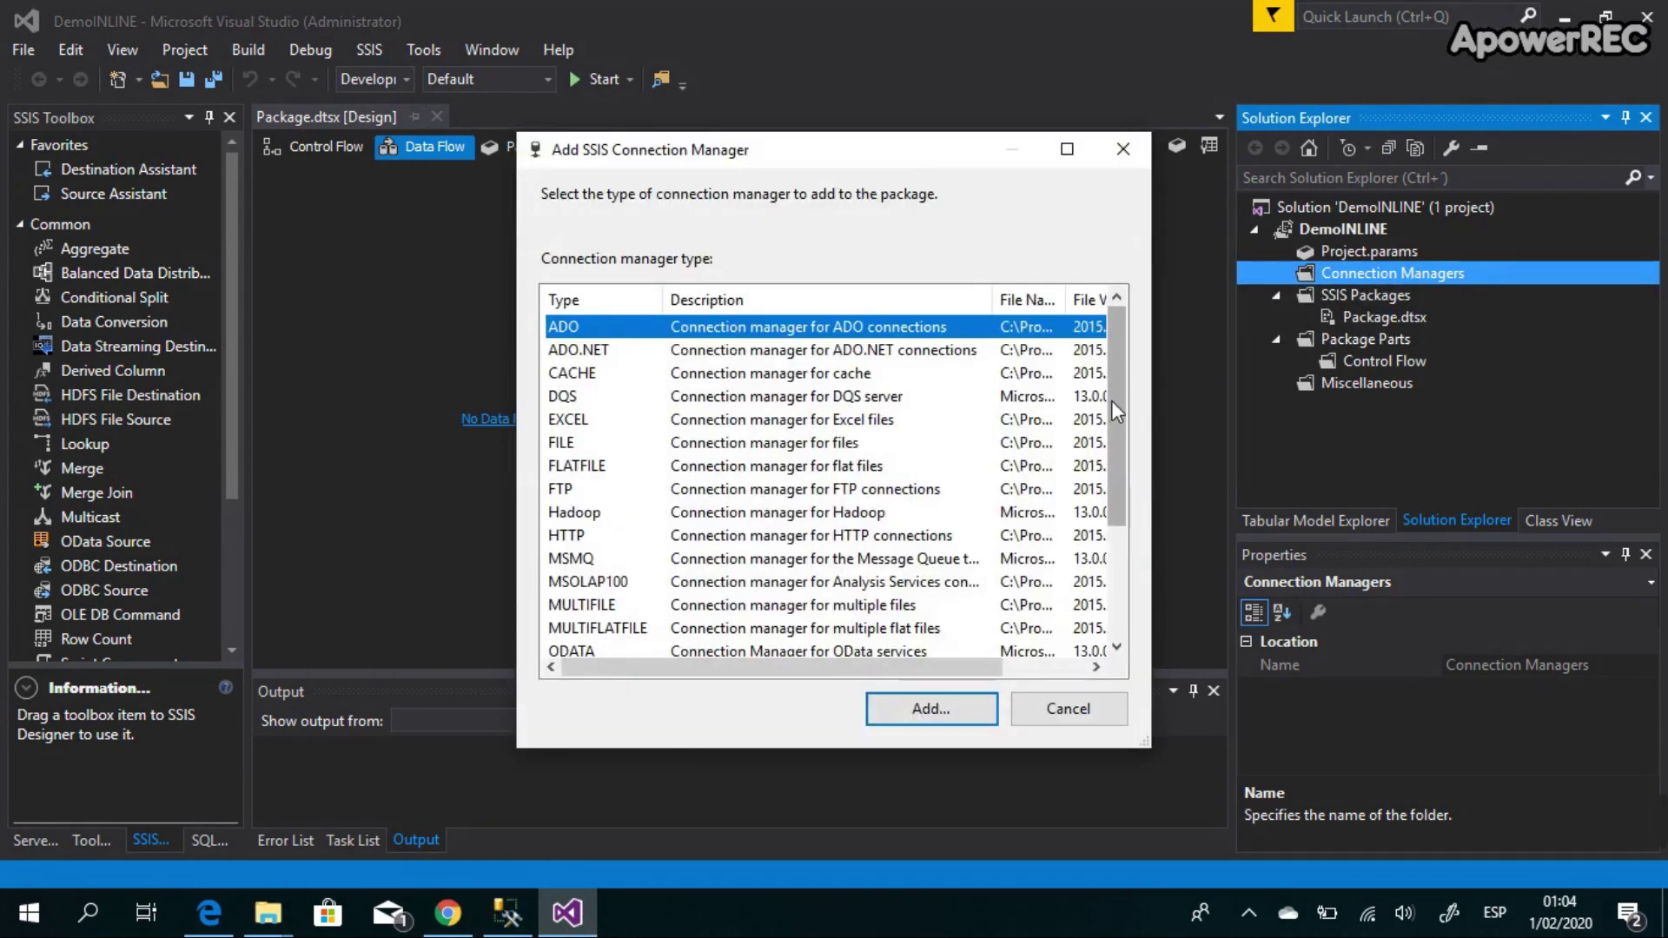
scroll(1112, 409, down, 3)
click(778, 537)
click(950, 716)
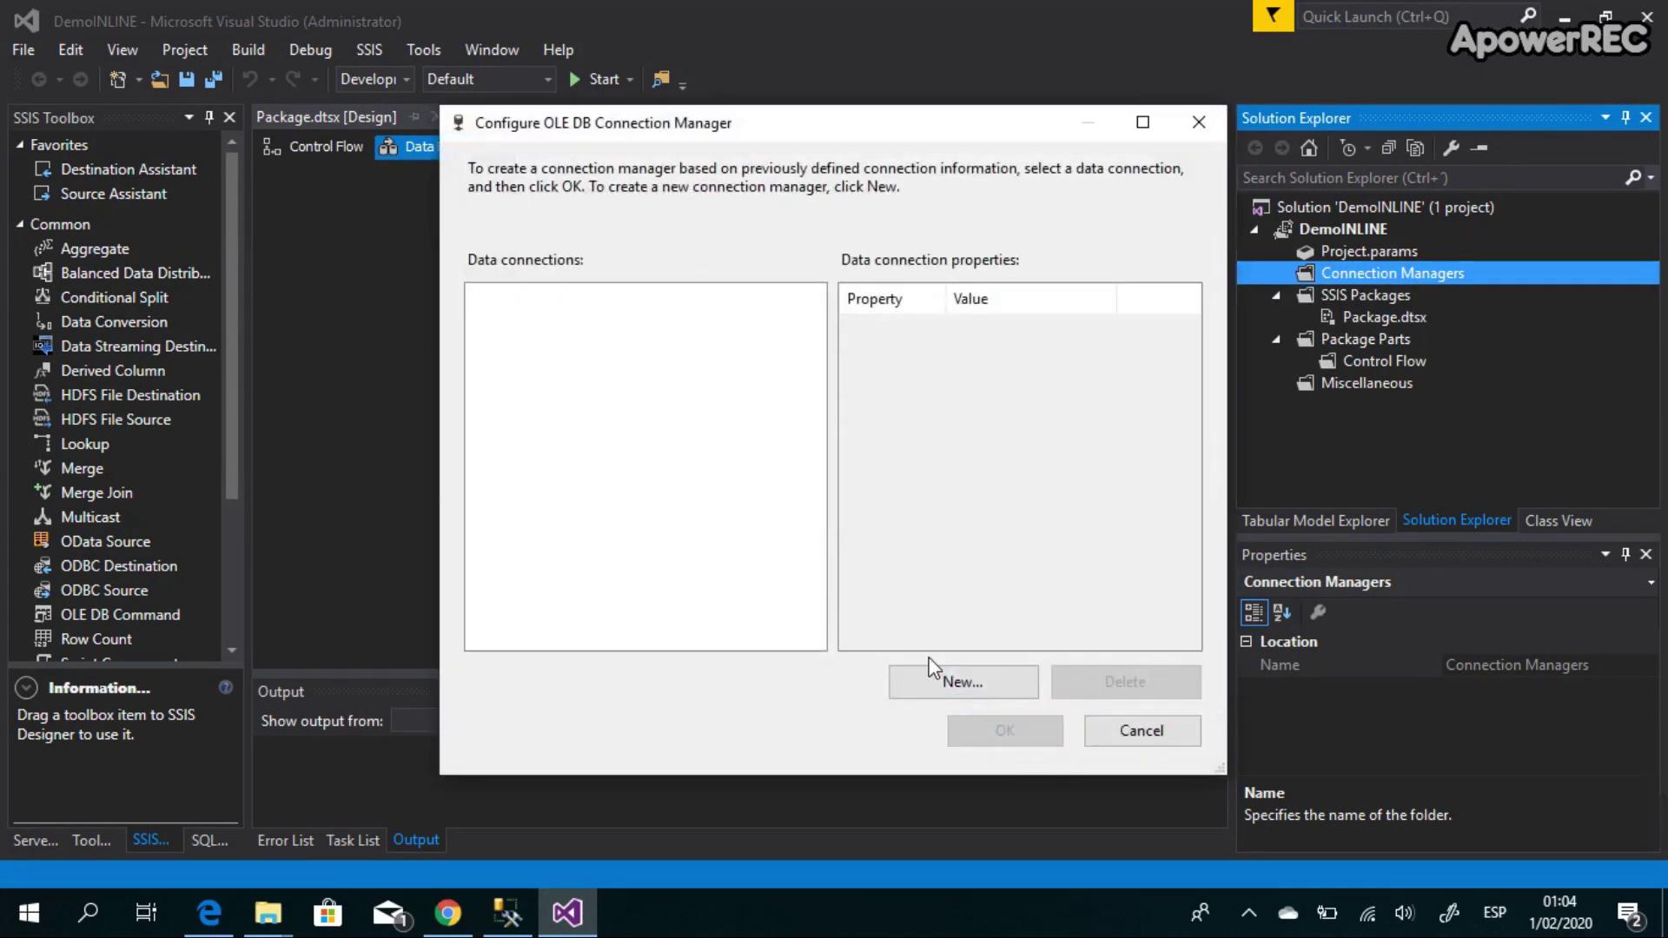
click(972, 681)
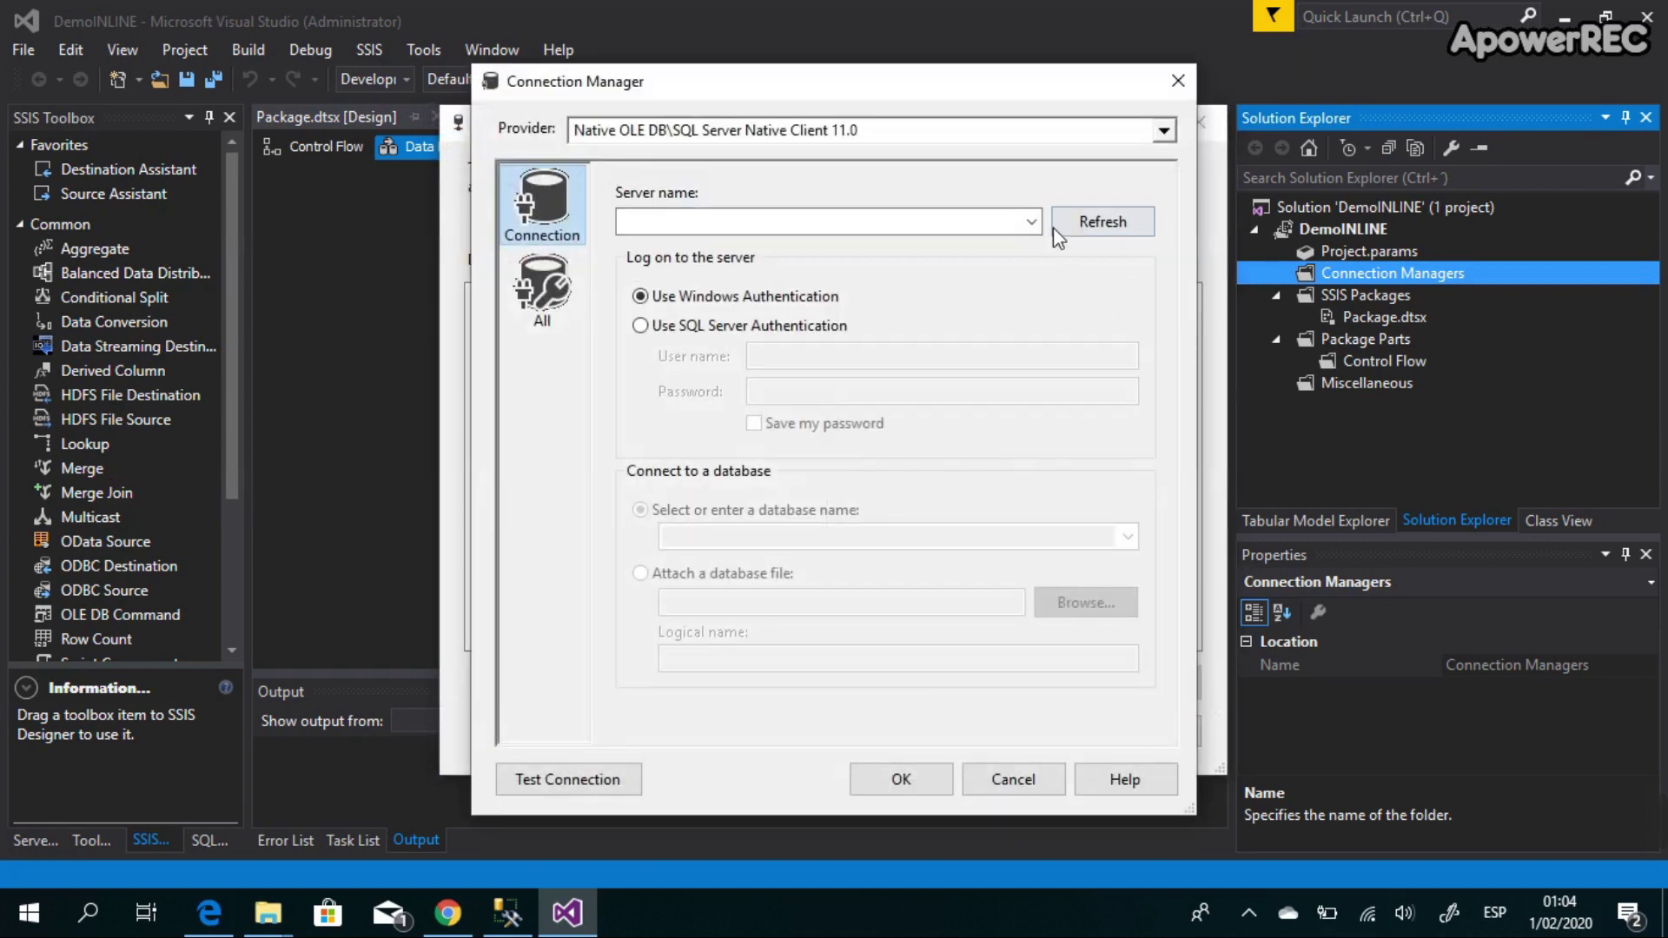
Step: Connect it to server DESKTOP-9FHENIS\SQLEXPRESS with the AdventureWorksDW2016 database and accept the connection manager
click(1024, 265)
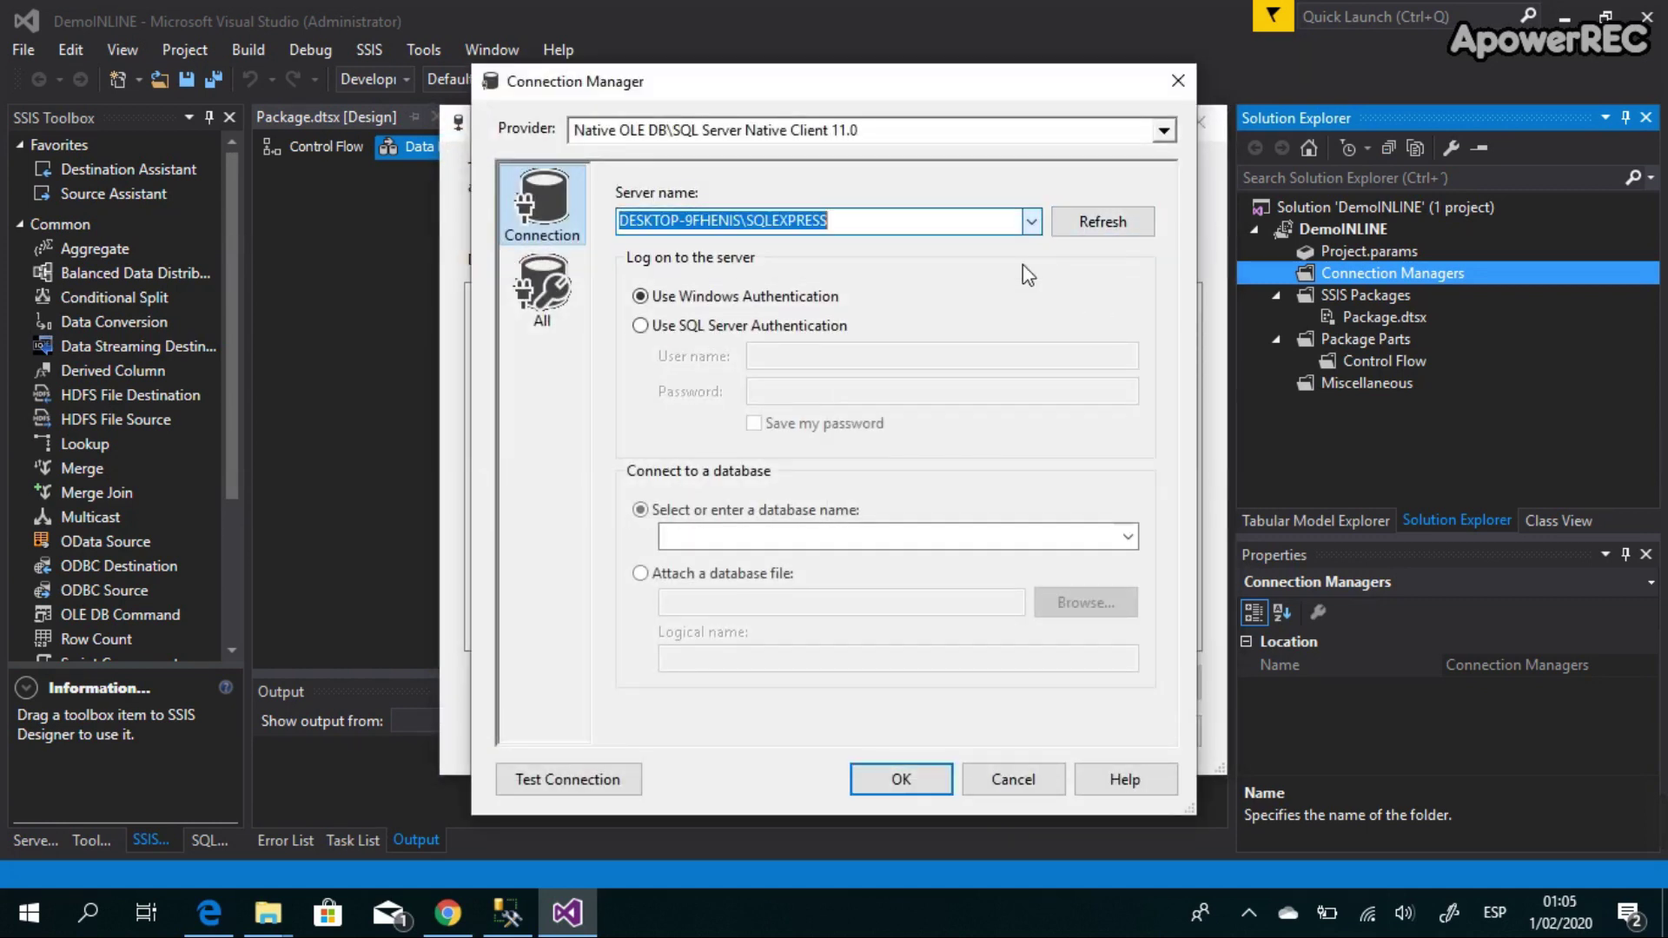
click(1129, 536)
click(1080, 580)
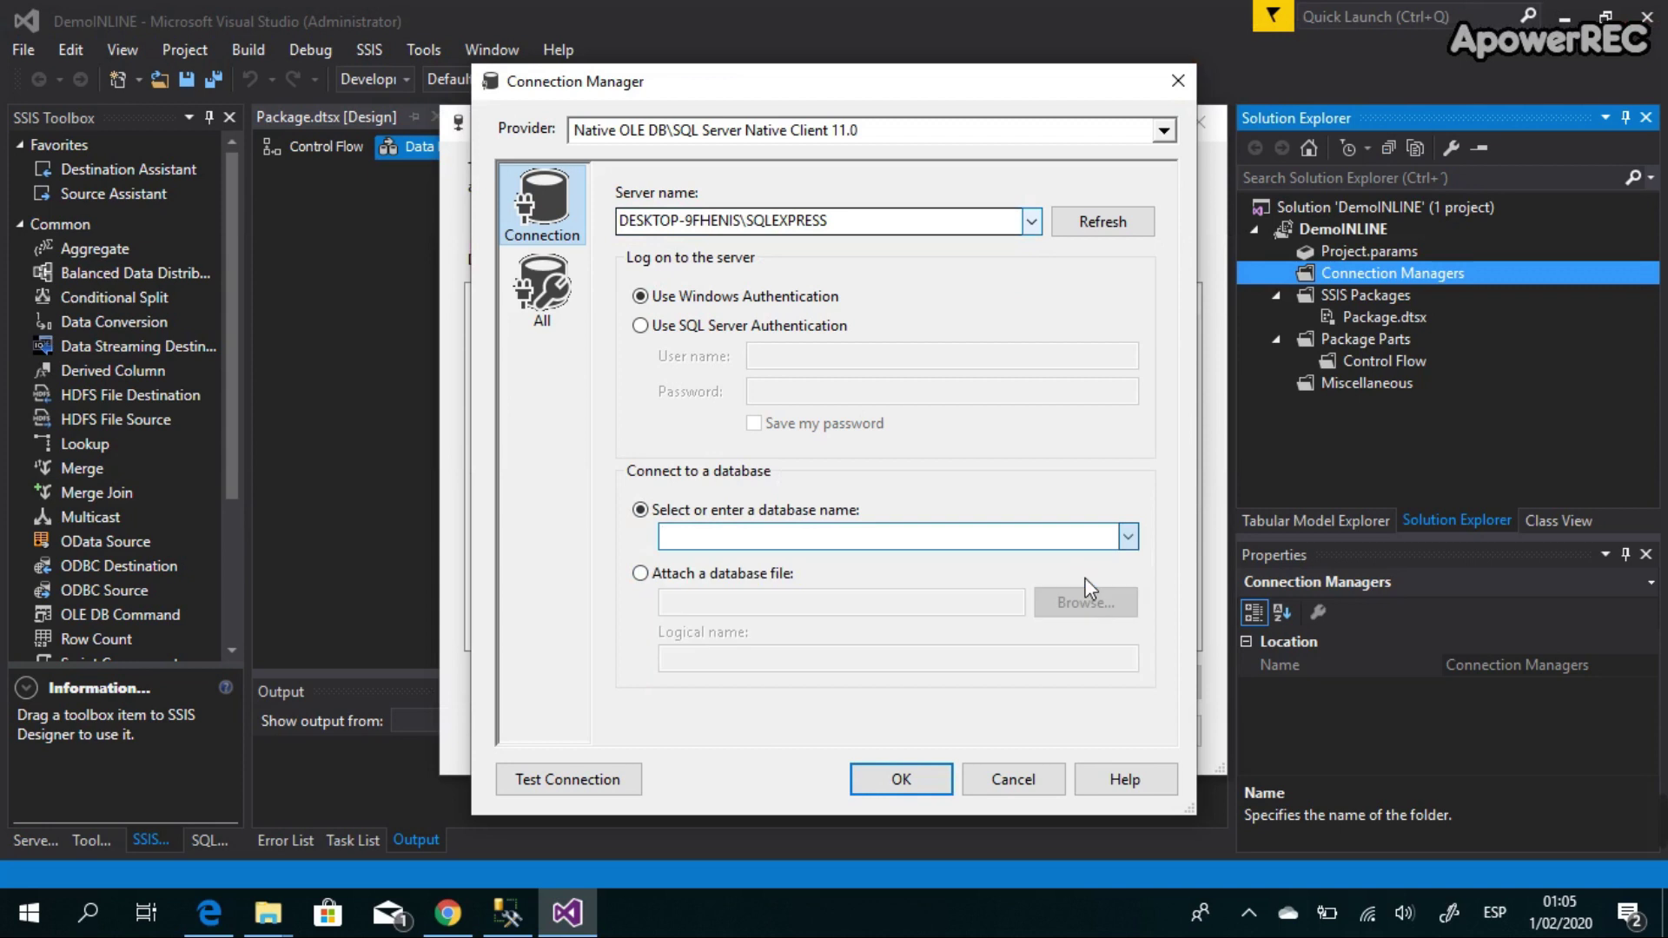
click(902, 779)
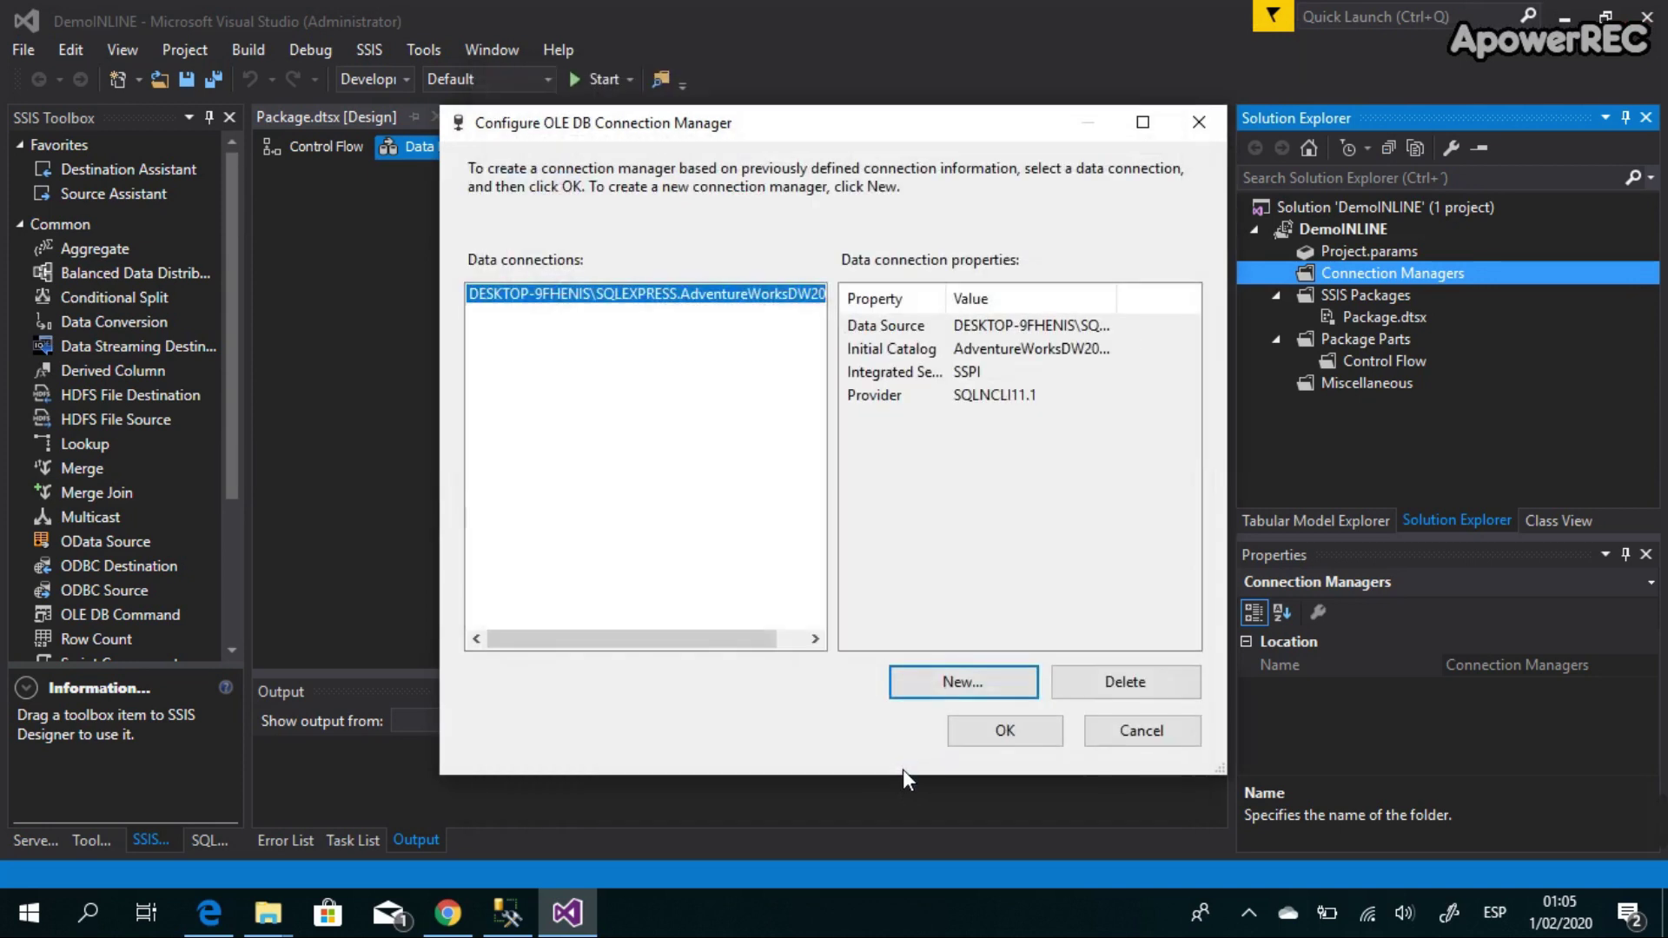
click(1008, 731)
Step: Rename the new AdventureWorksDW2016 connection manager to AdventureWorksDW.conmgr
right_click(1484, 295)
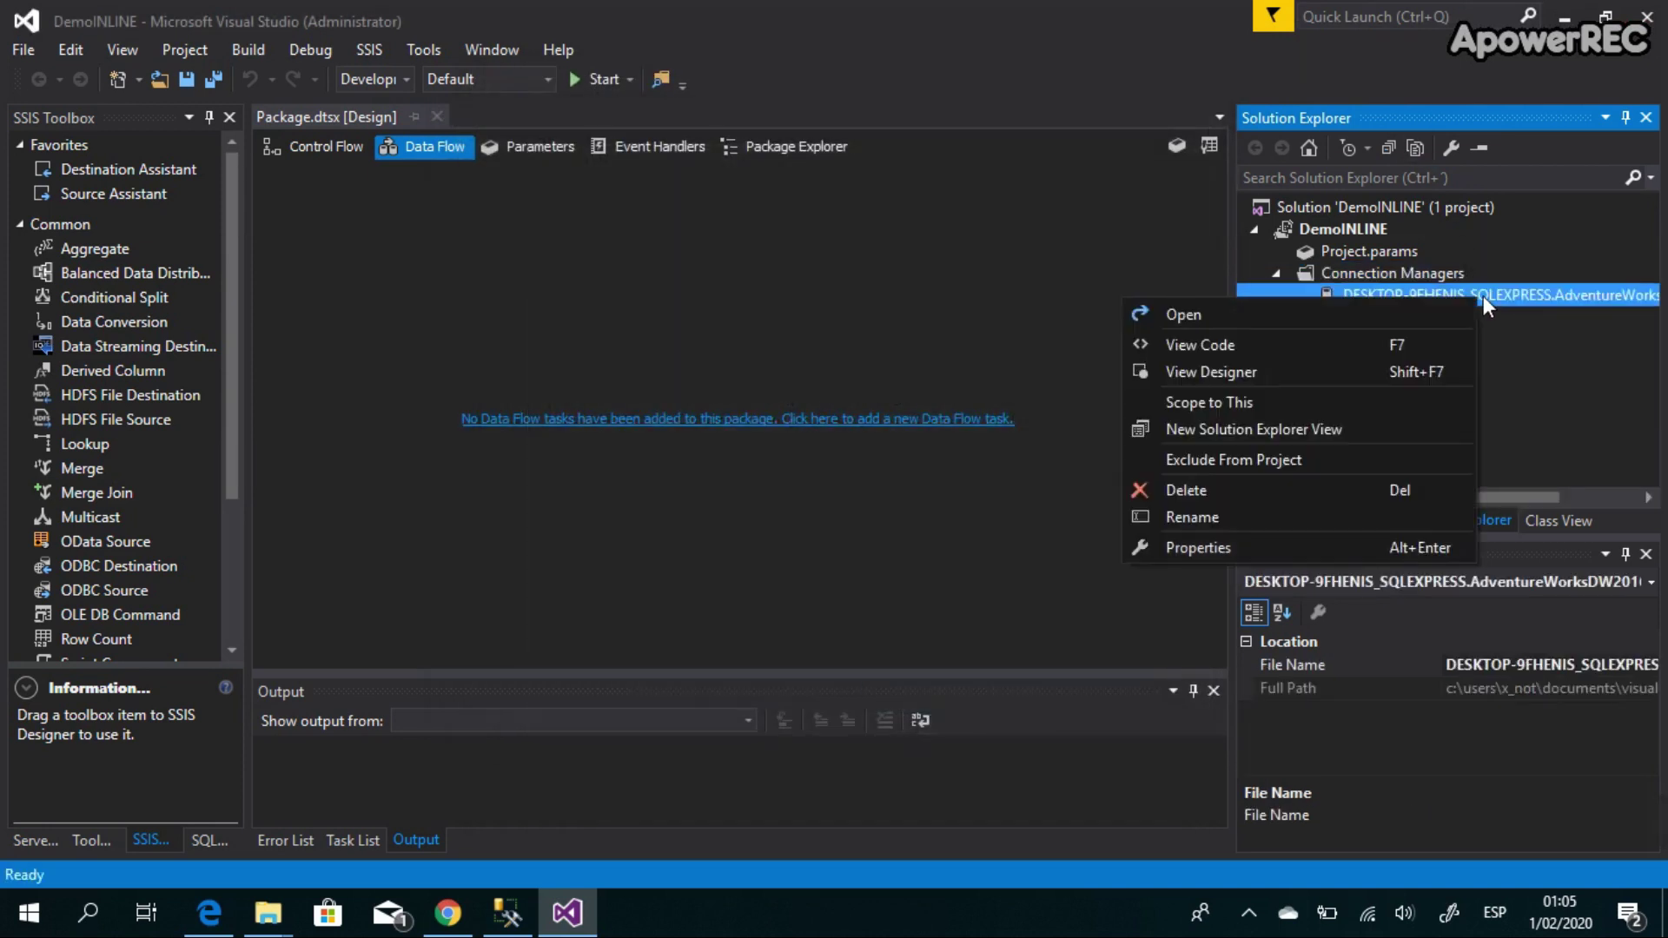
click(1296, 525)
text(AdventureWorksDW.conmgr)
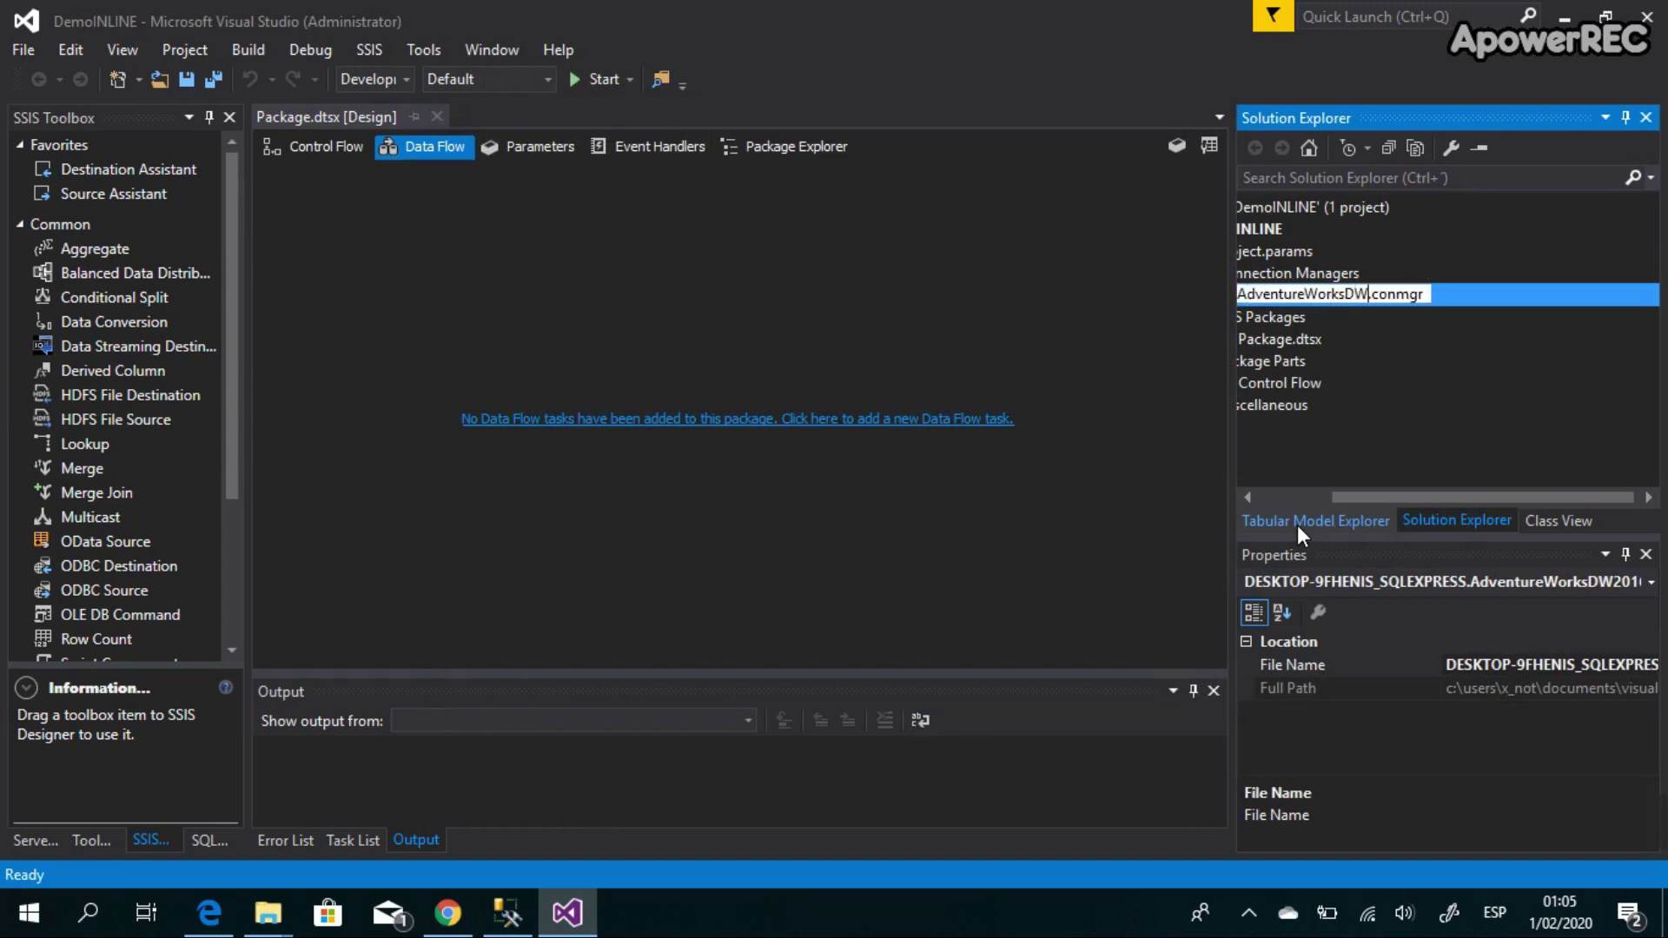
key(Return)
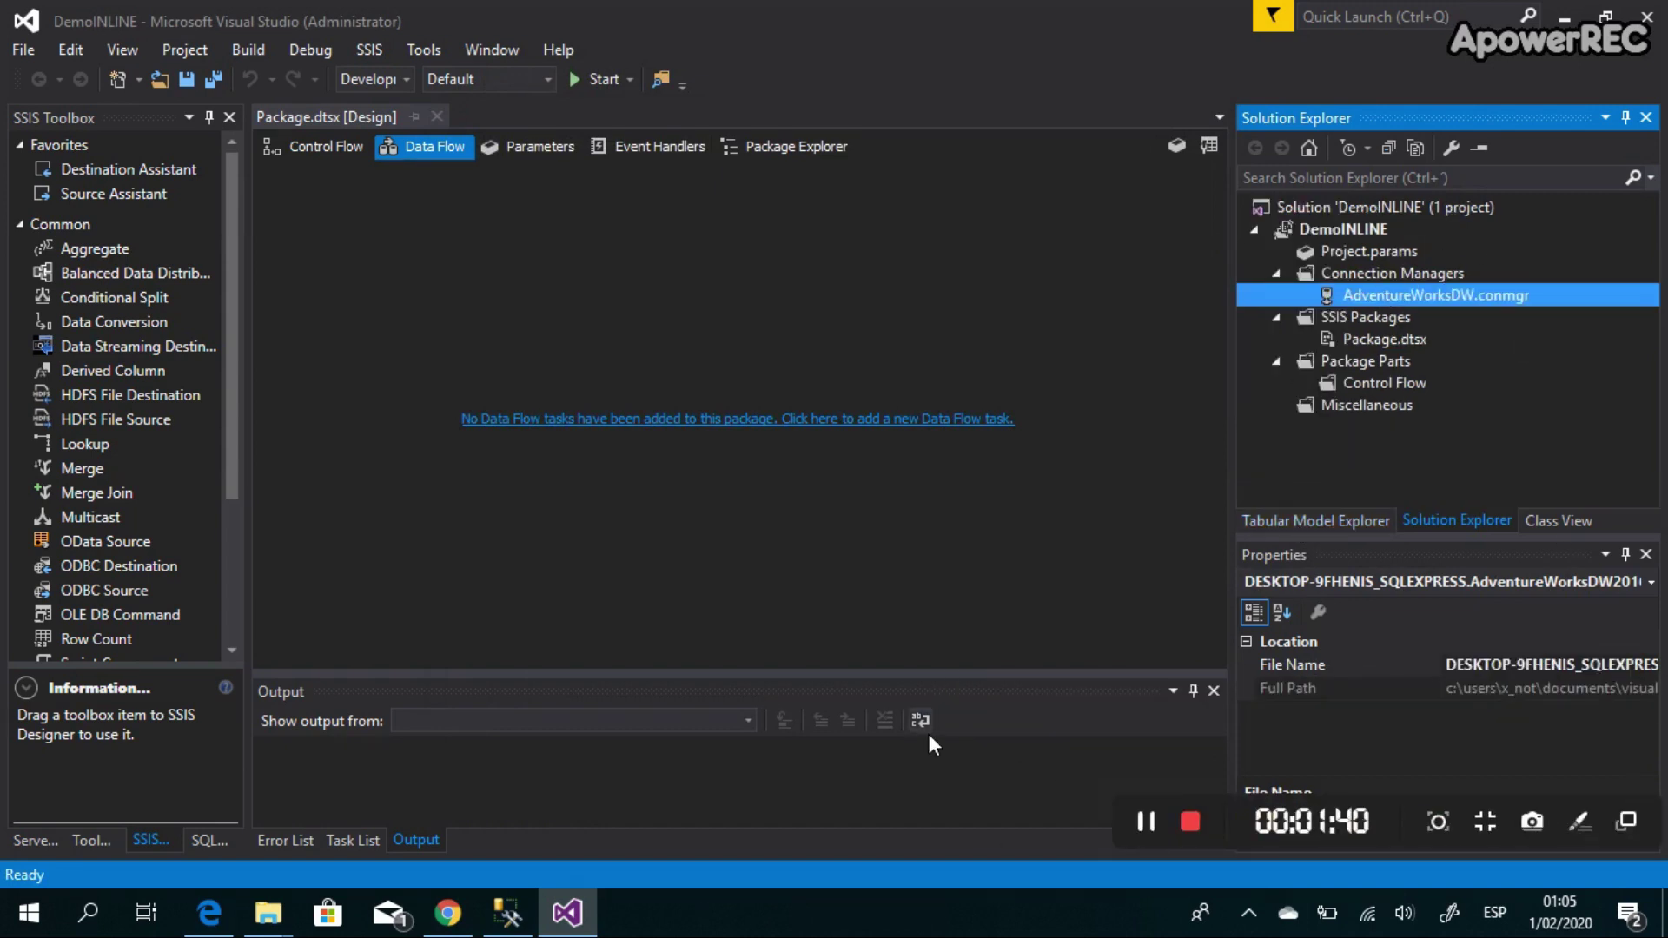
Step: Add a second OLEDB connection manager to the project and start a new data connection for it
right_click(1432, 273)
click(1374, 294)
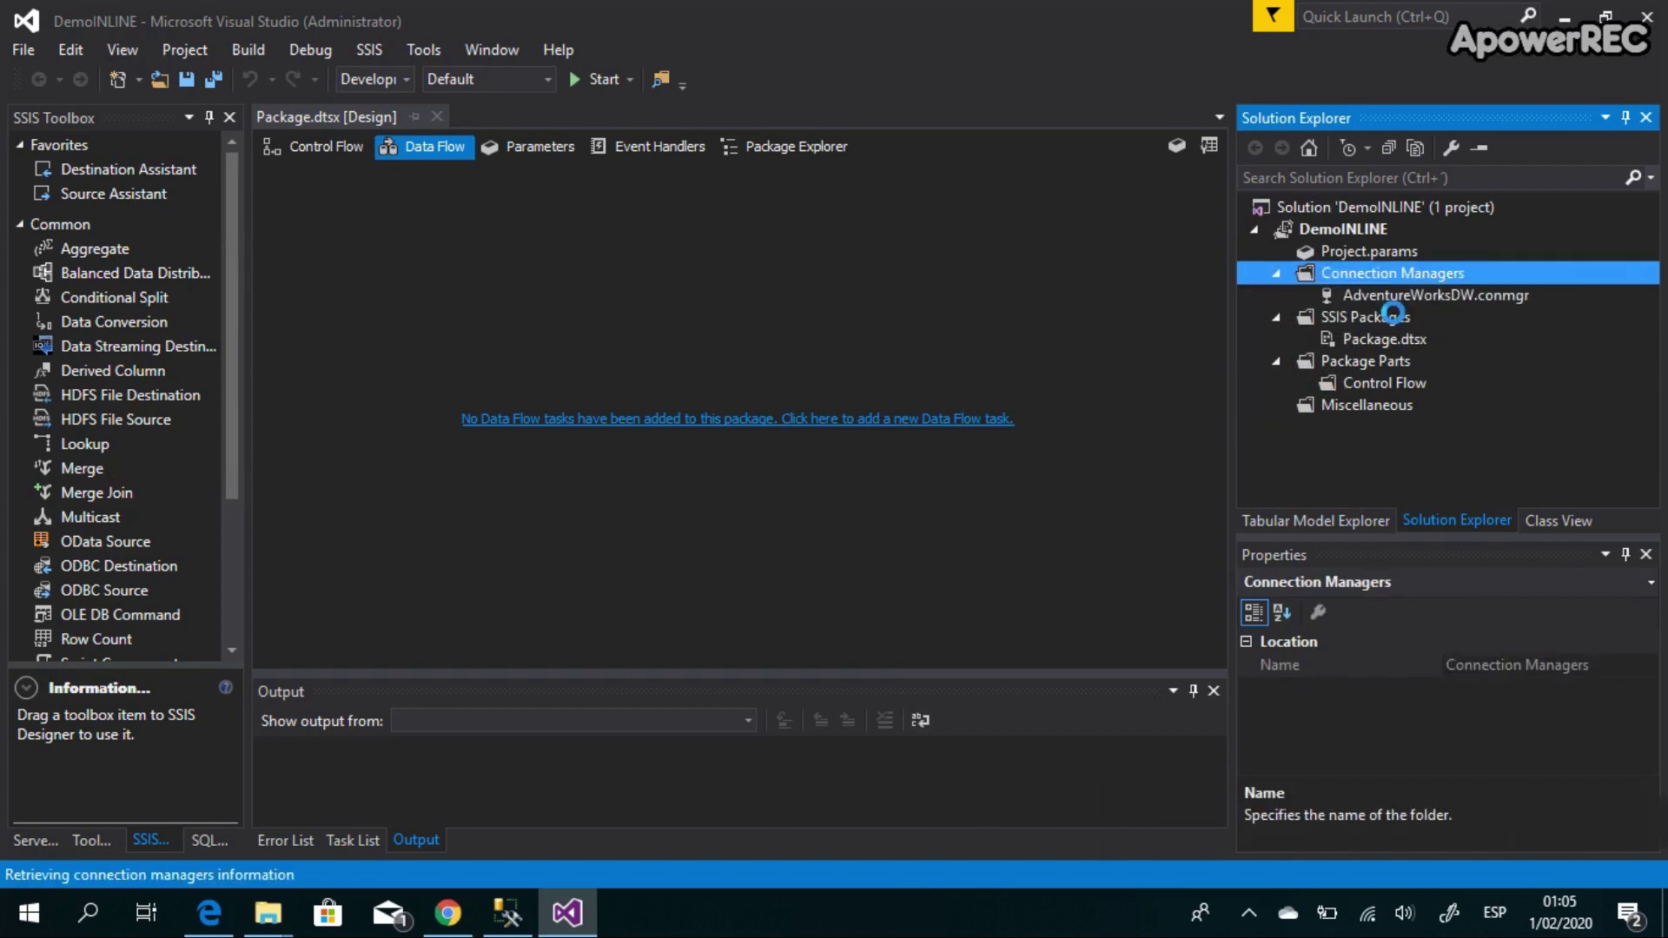
scroll(1113, 524, down, 3)
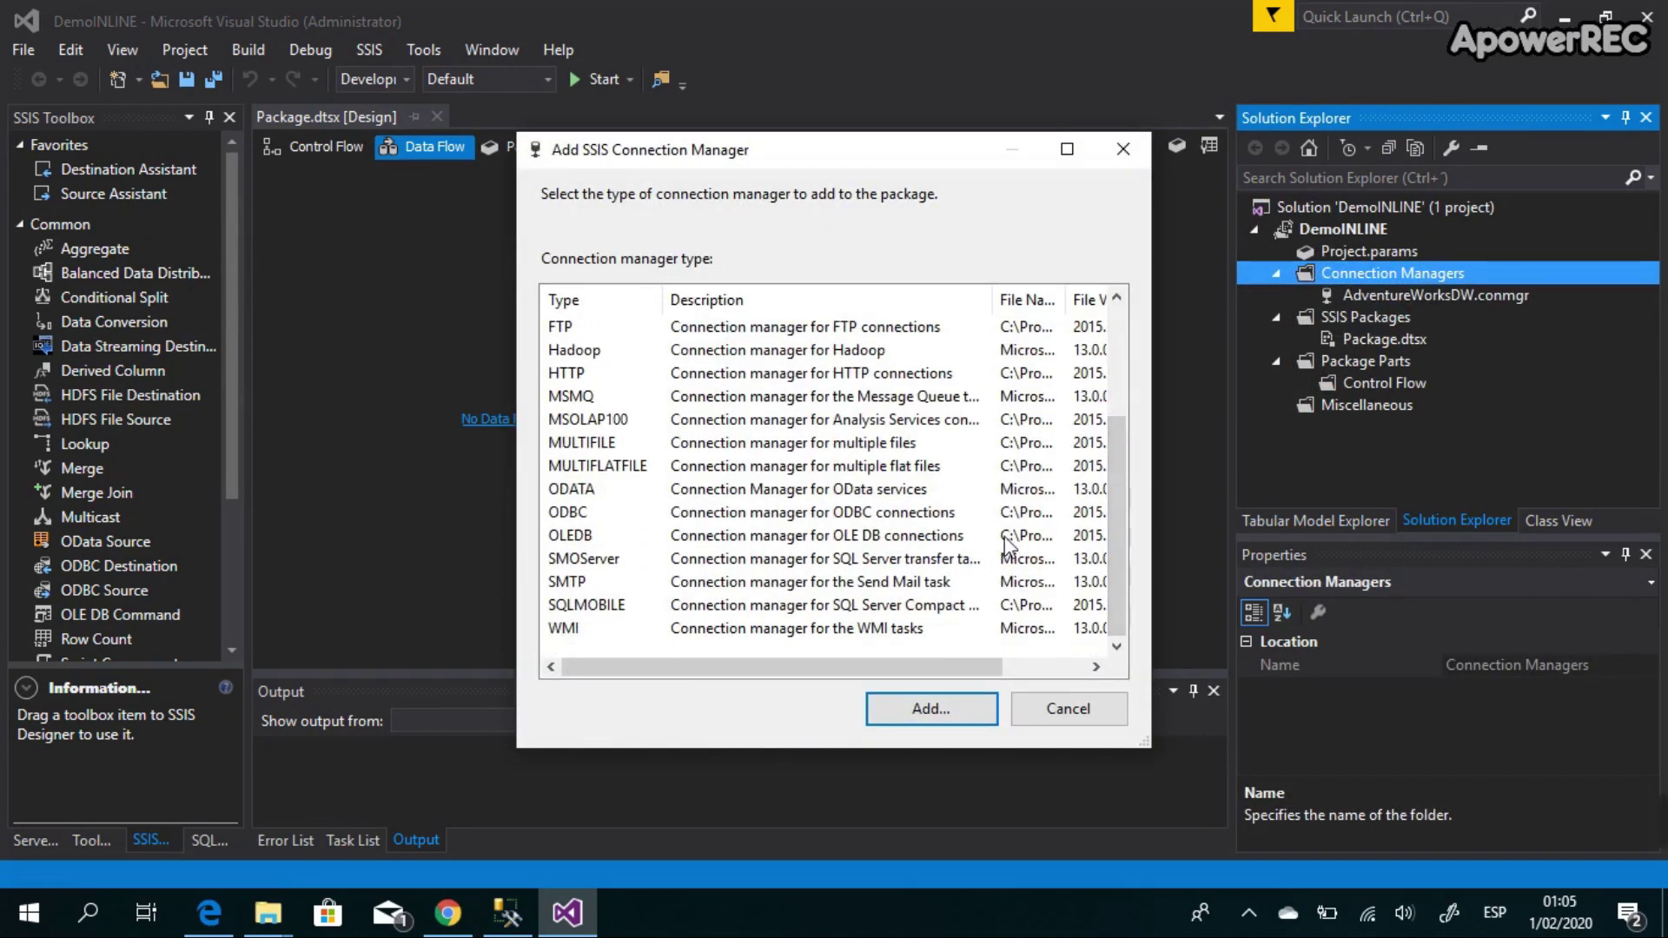
click(943, 535)
click(921, 718)
click(962, 684)
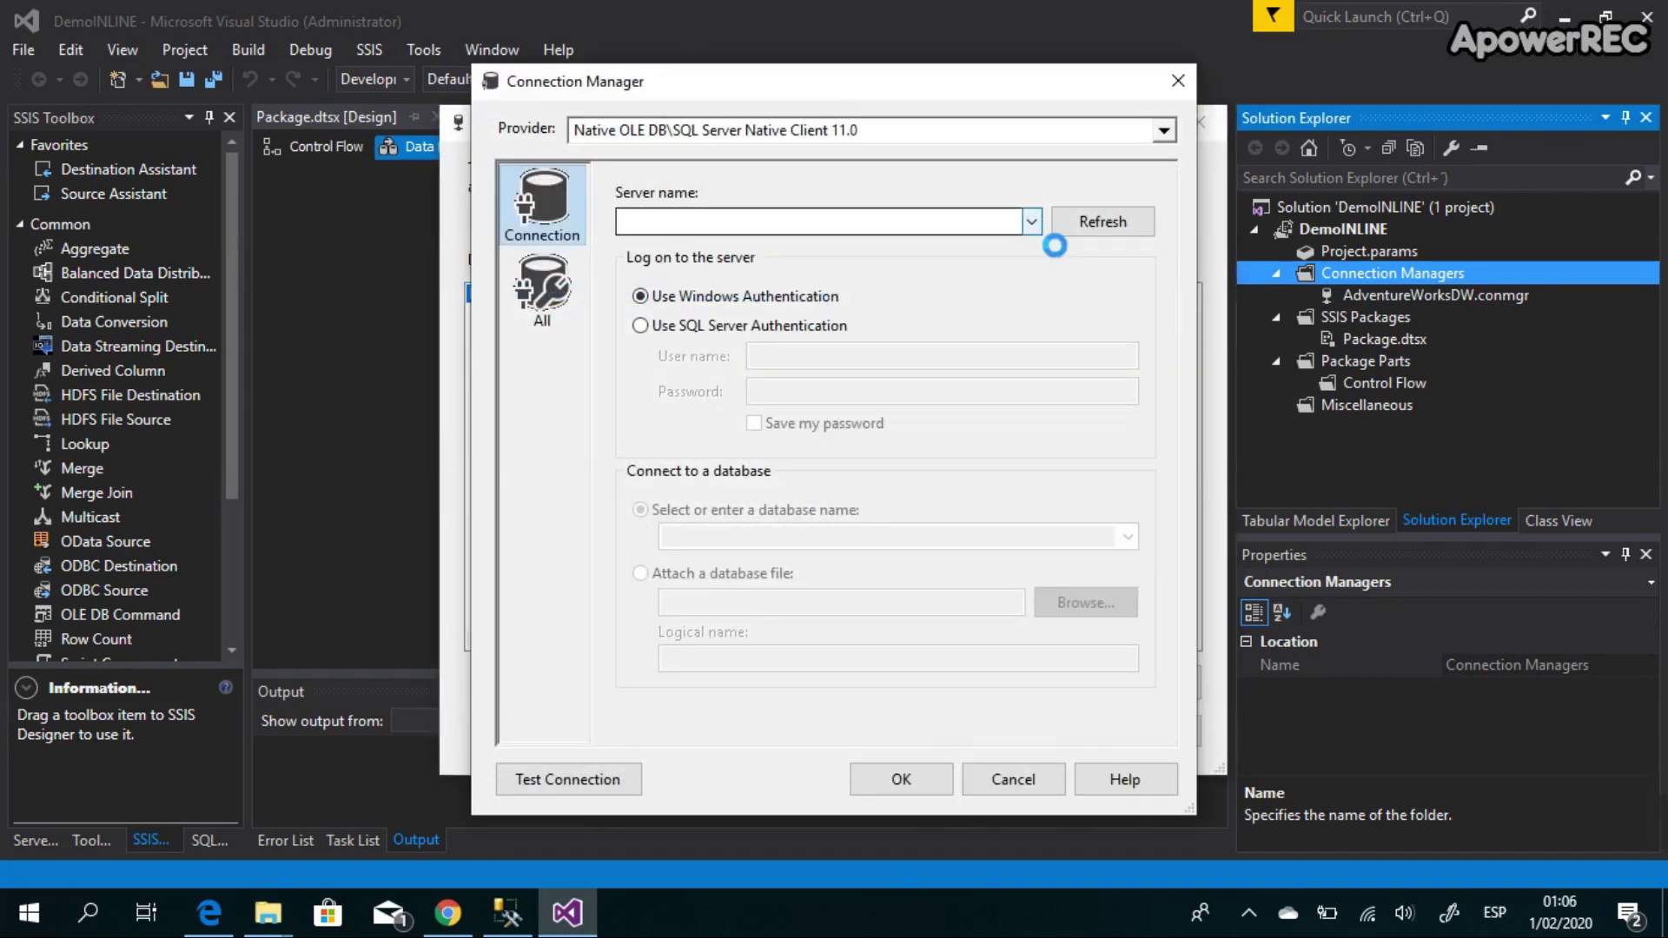
Step: Point the second connection to the INLINEMSP database on server DESKTOP-9FHENIS\SQLEXPRESS and accept the connection manager
click(1031, 222)
click(999, 260)
click(1126, 537)
click(956, 607)
click(900, 780)
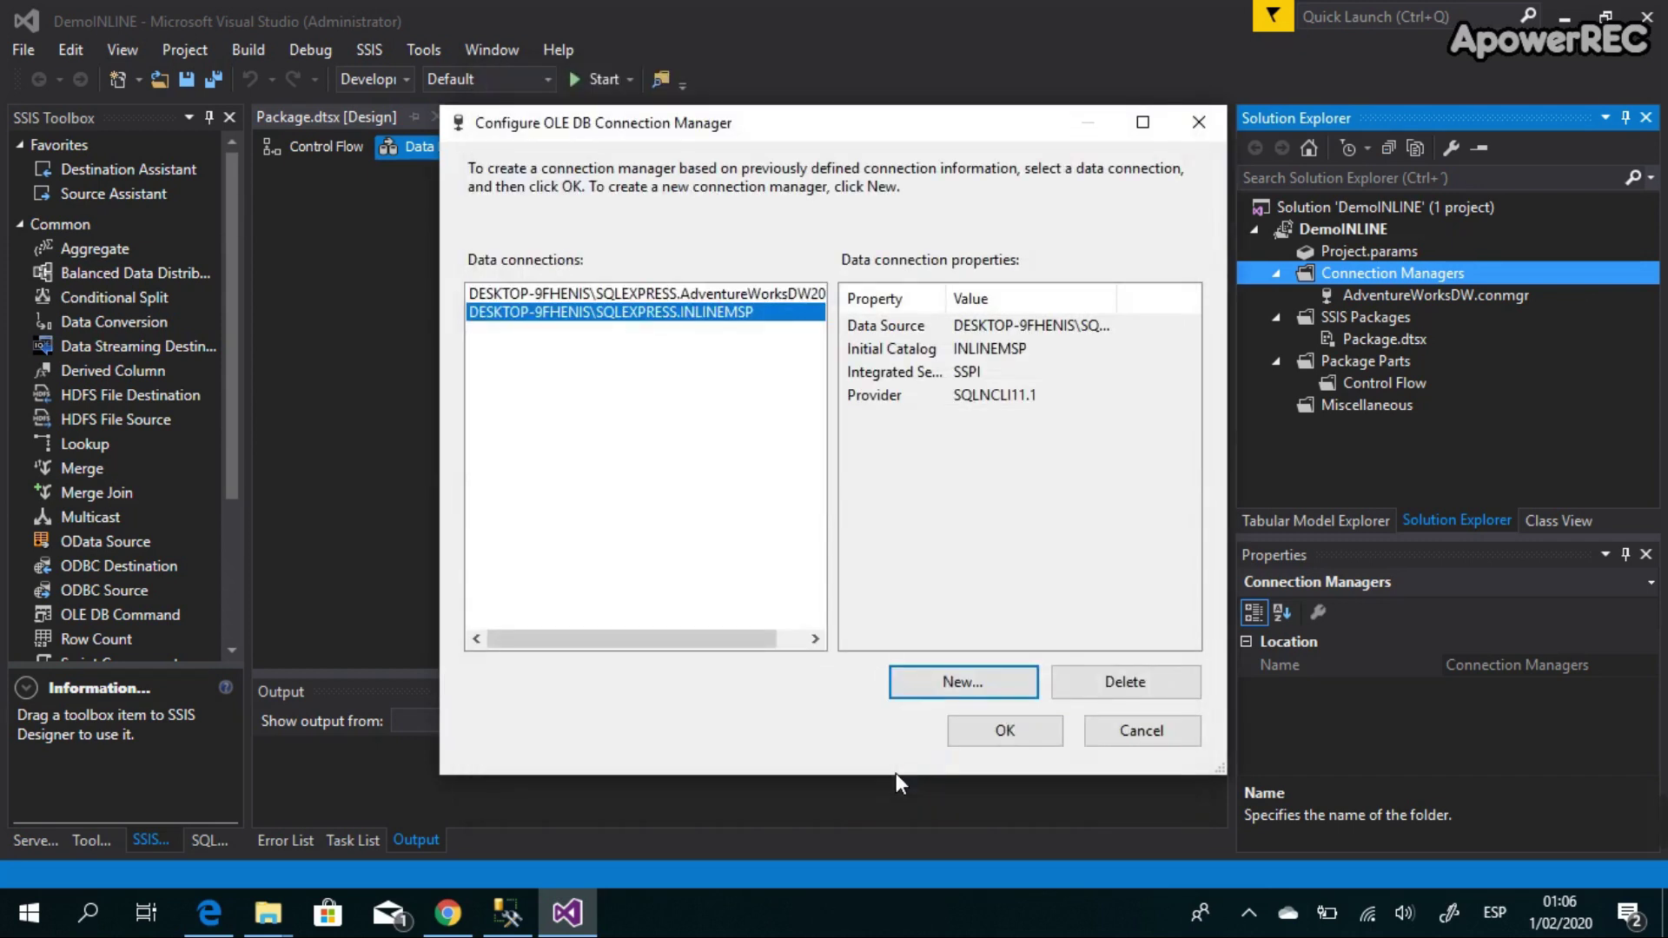
click(999, 725)
Step: Rename the INLINEMSP connection manager to INLINE.conmgr
click(1526, 310)
right_click(1525, 311)
click(1390, 528)
text(INLINE)
key(Return)
Step: Permanently delete Package.dtsx from the project's SSIS packages
click(1394, 358)
right_click(1397, 358)
key(Escape)
key(Delete)
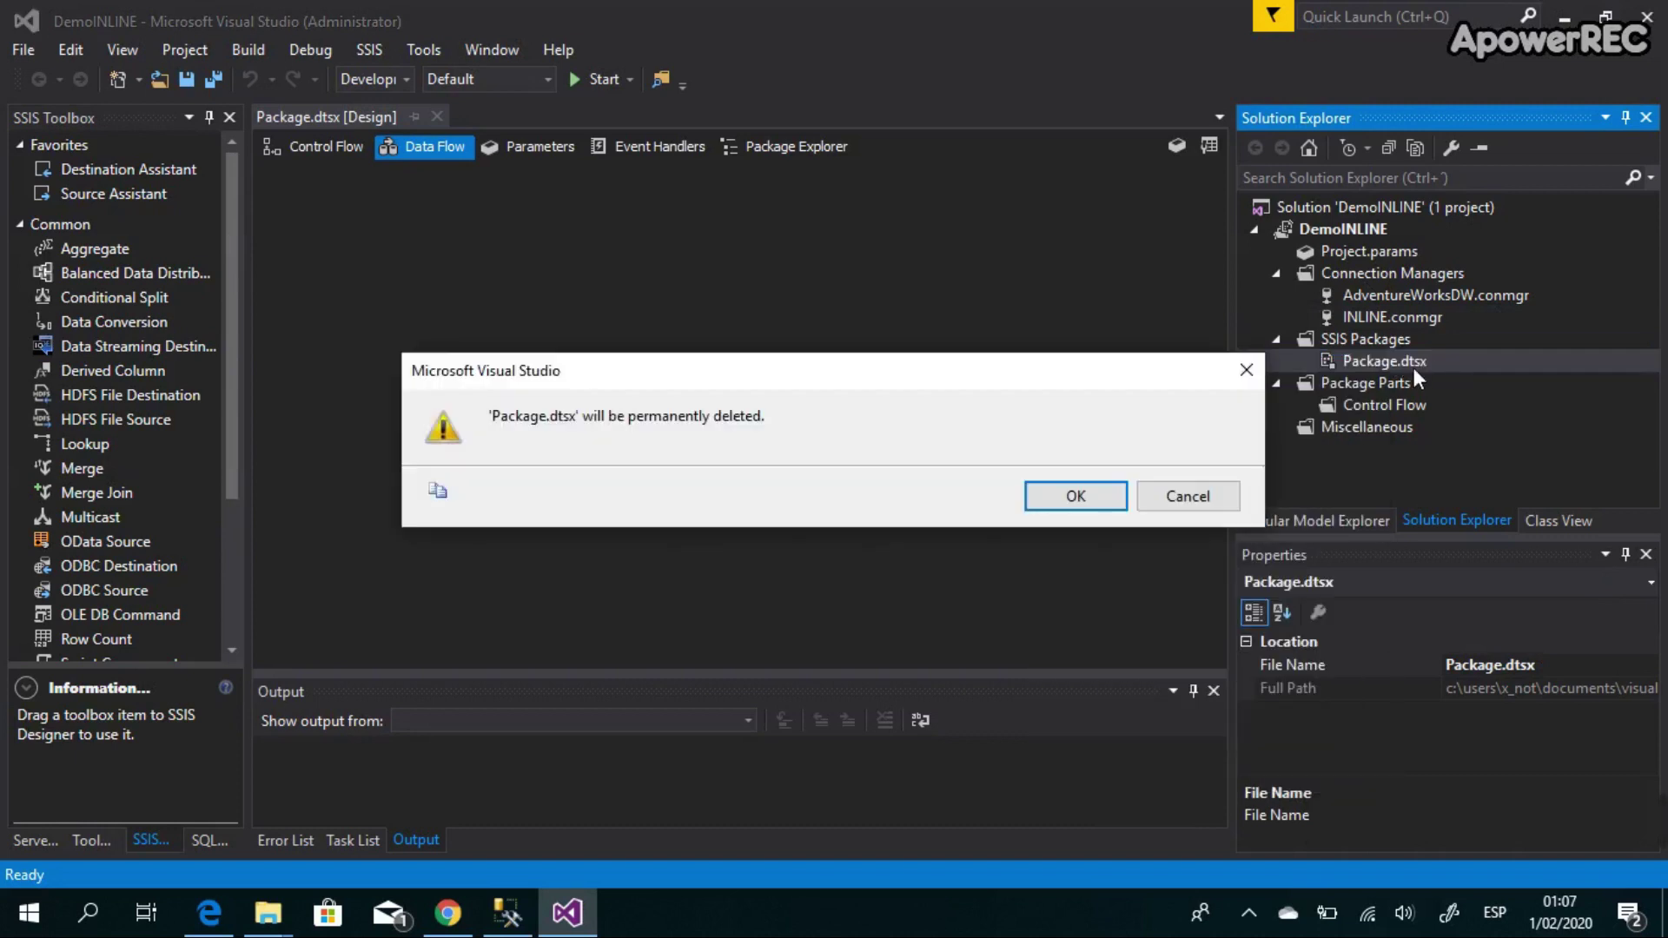
click(1072, 494)
Step: Create a new SSIS package in the project and name it TraerDatosClientes.dtsx
right_click(1380, 340)
click(1264, 356)
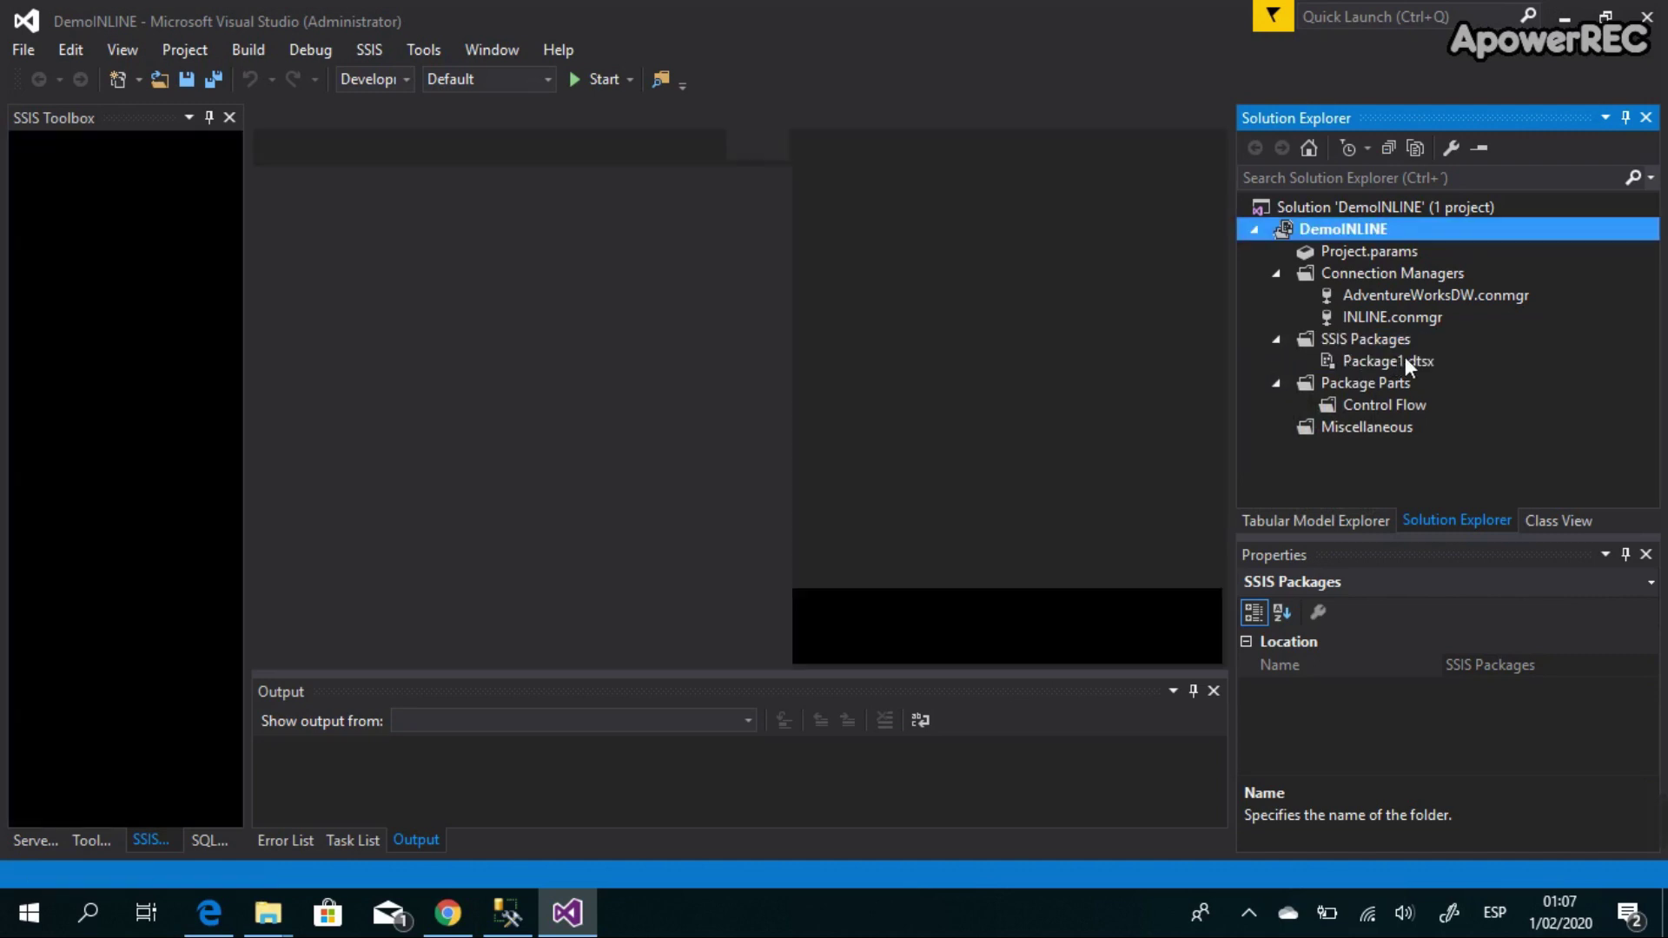
right_click(1404, 358)
click(1322, 746)
text(TraerDato)
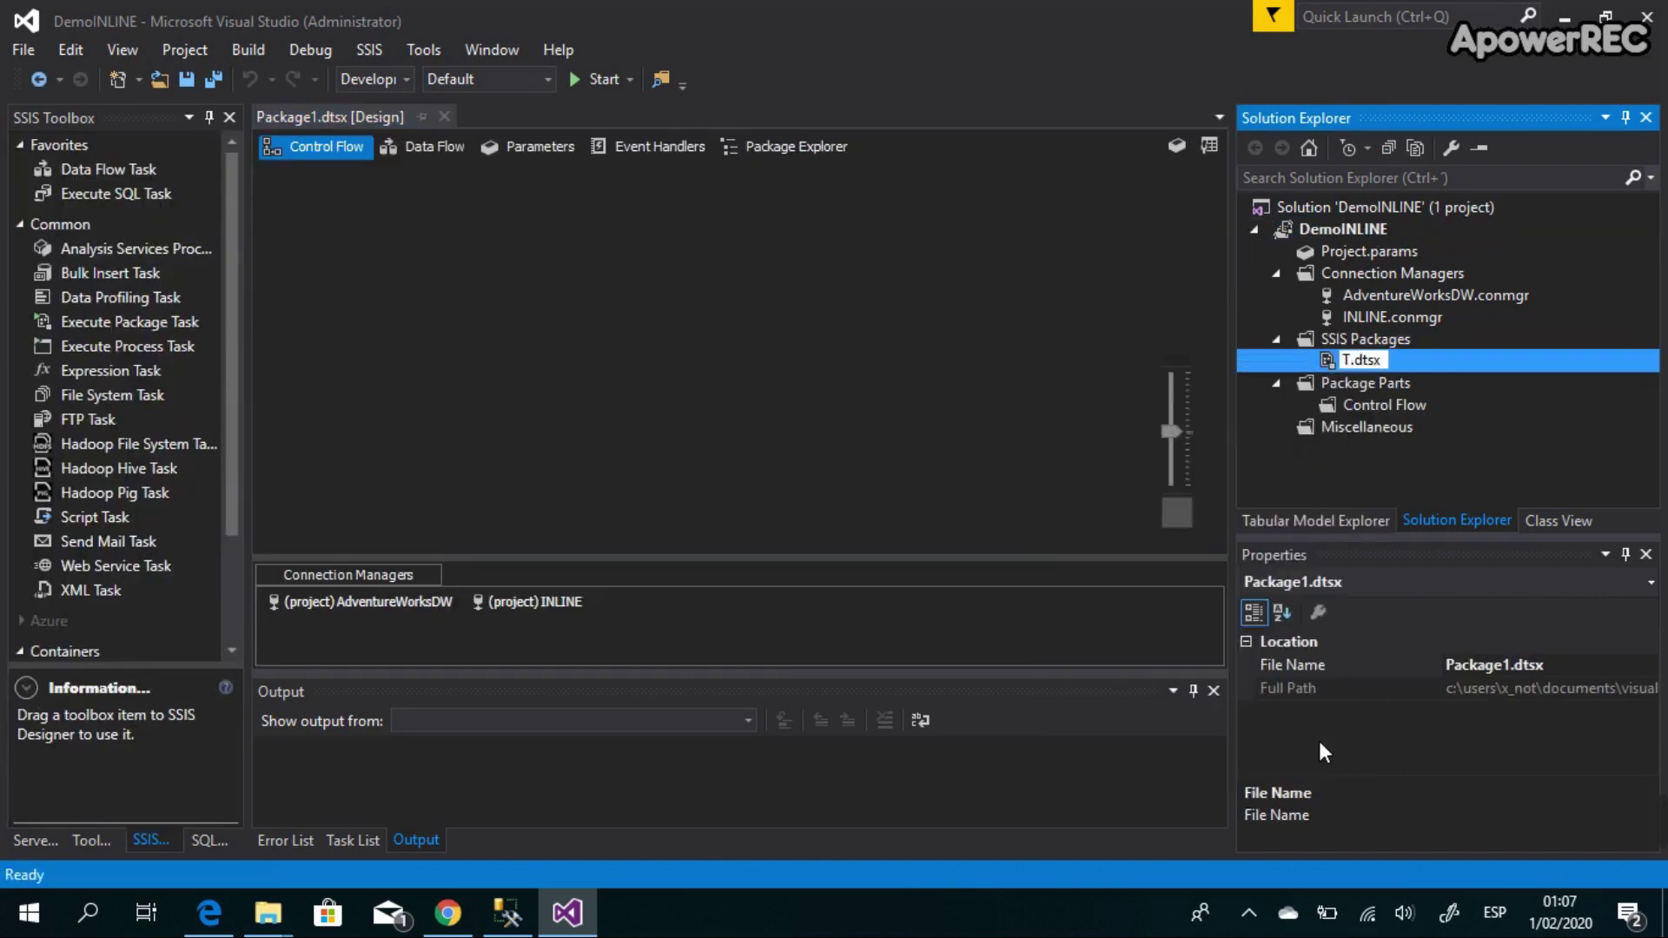
text(sClientes)
key(Return)
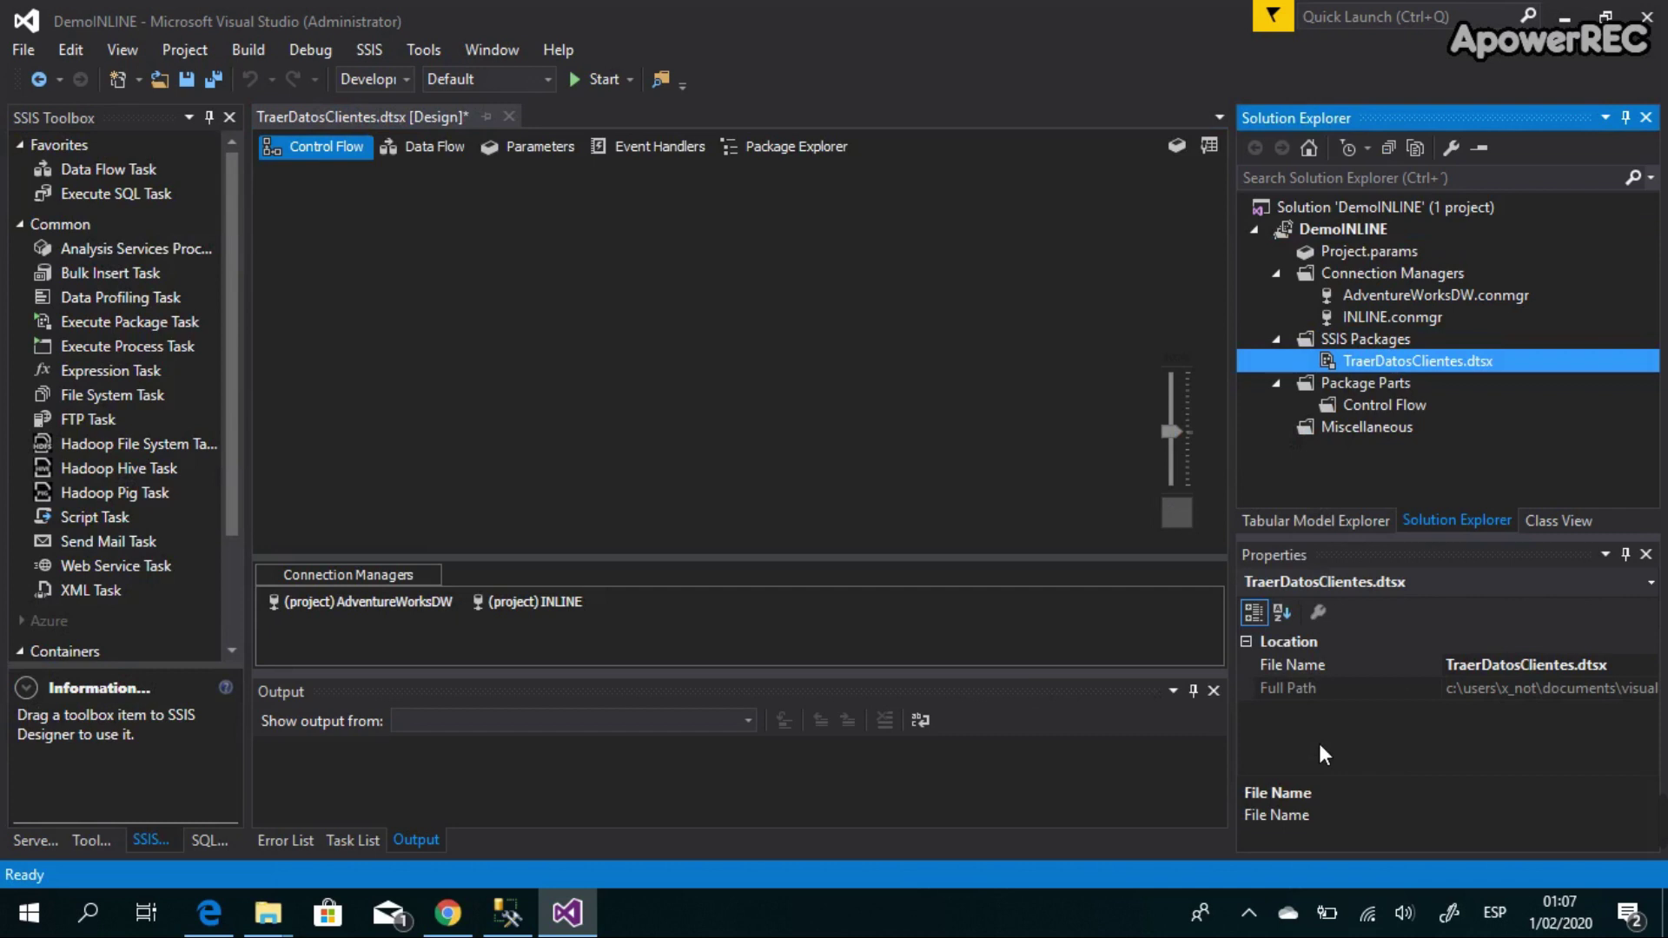
Step: Place a Data Flow Task on the package's control flow and name it TraerDatosClientes
click(148, 192)
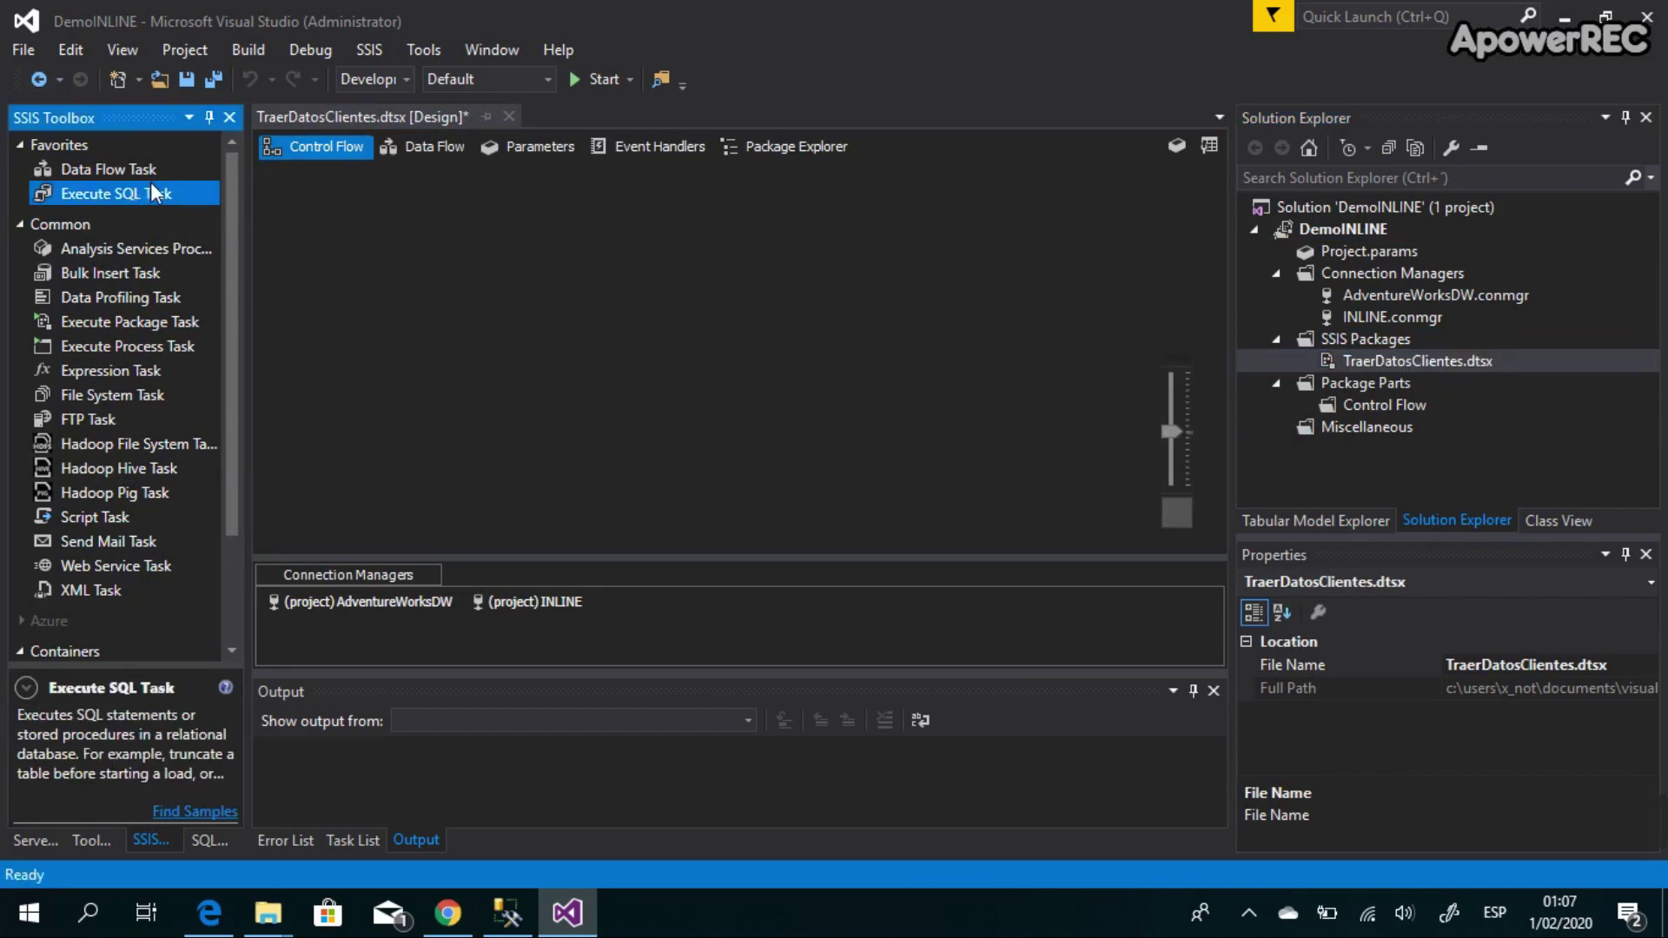
drag(134, 165, 700, 294)
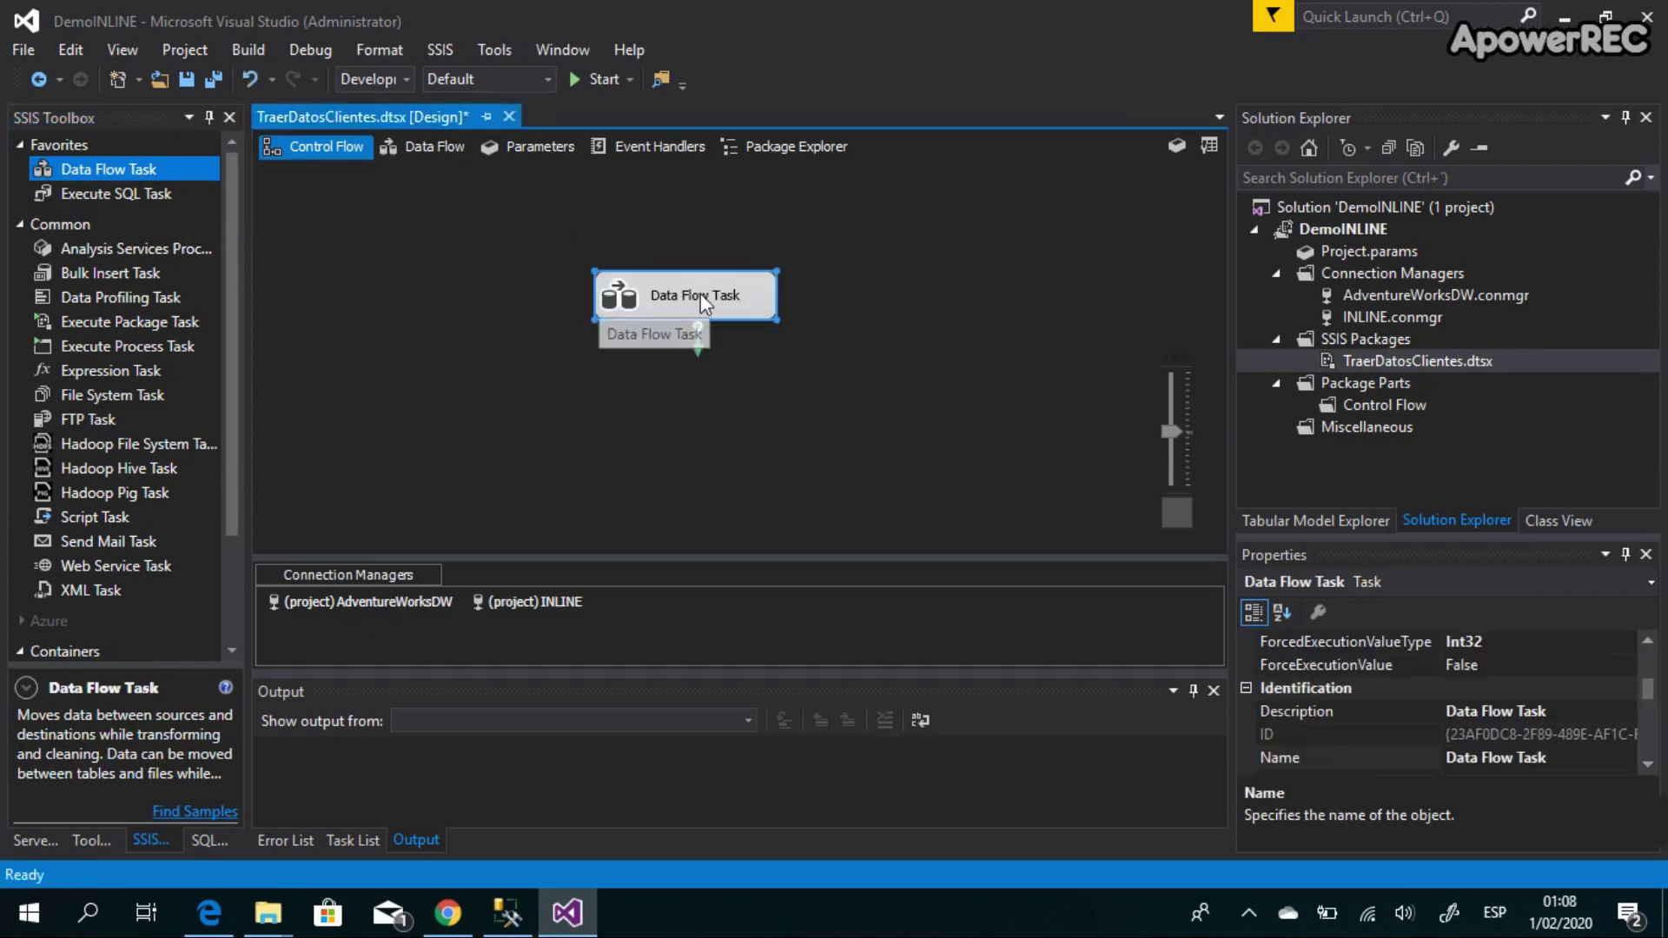
right_click(700, 294)
click(771, 682)
text(Tr)
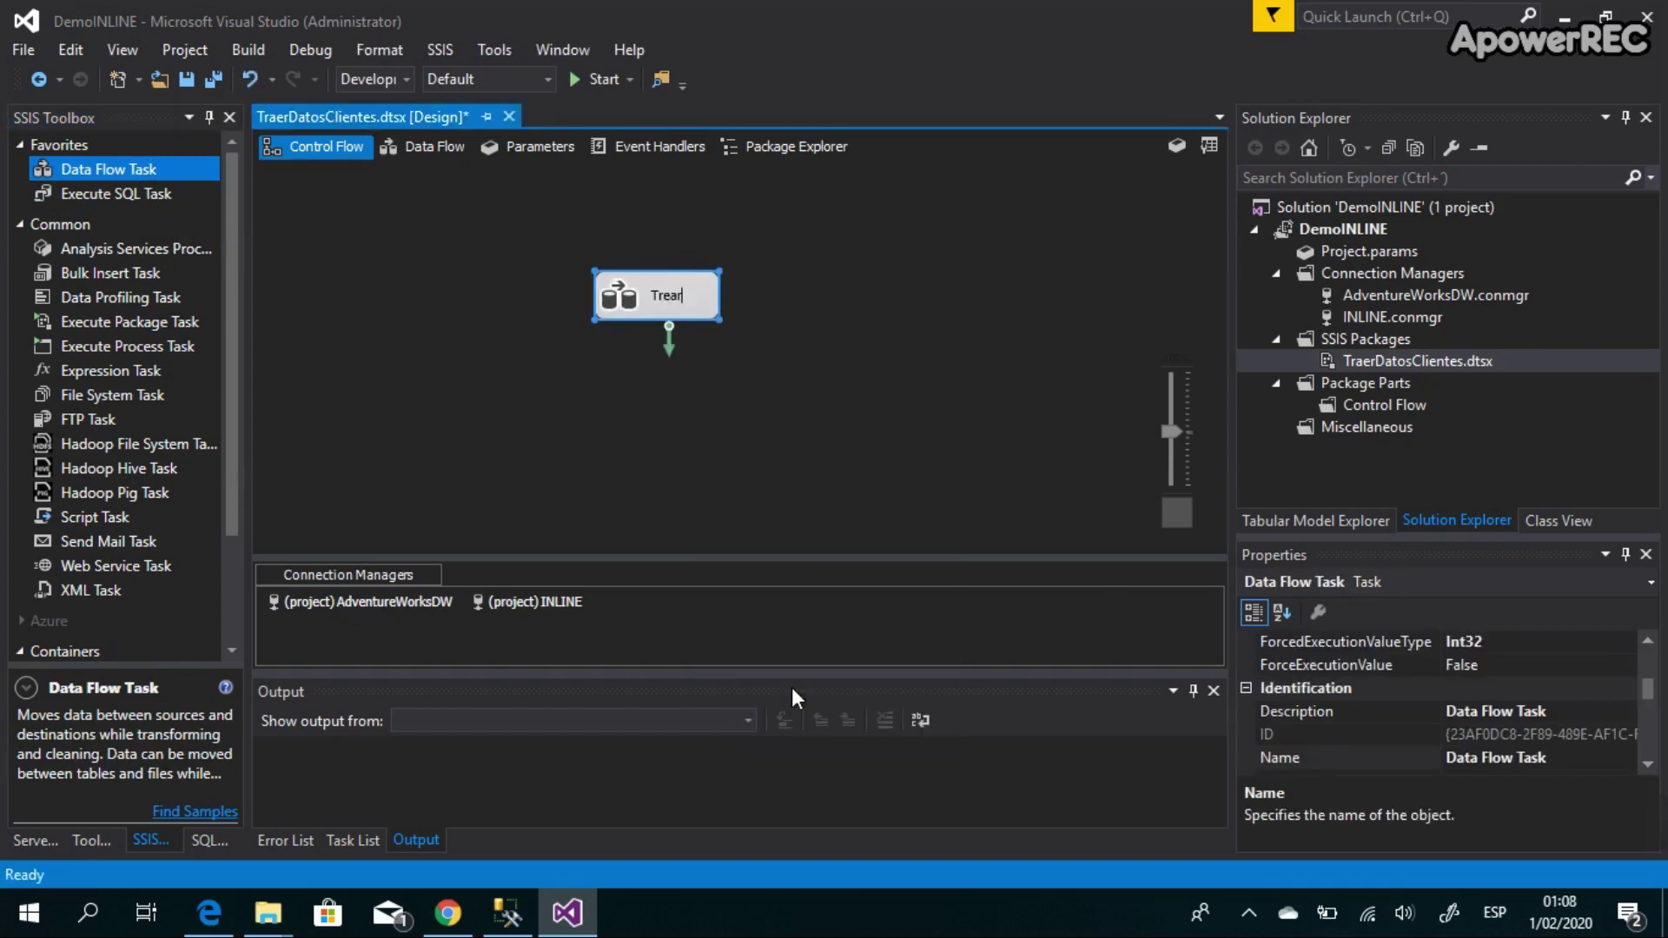
text(aerDatosClientes)
key(Return)
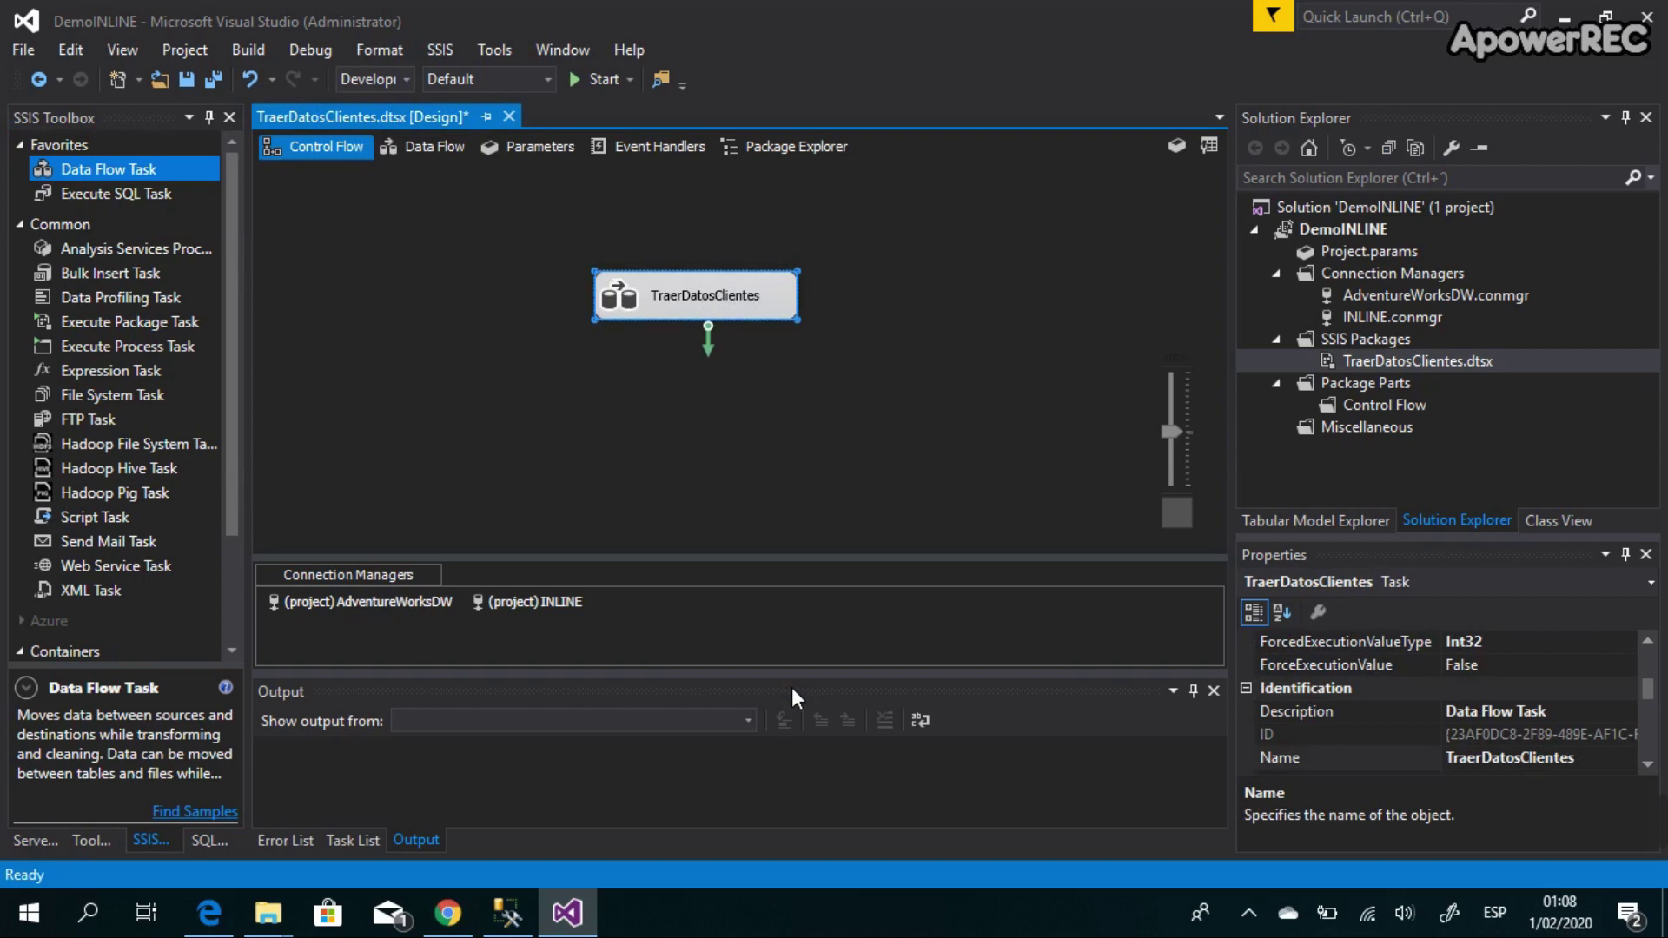
Step: Move the TraerDatosClientes task slightly higher on the control flow canvas
click(999, 328)
drag(695, 299, 702, 307)
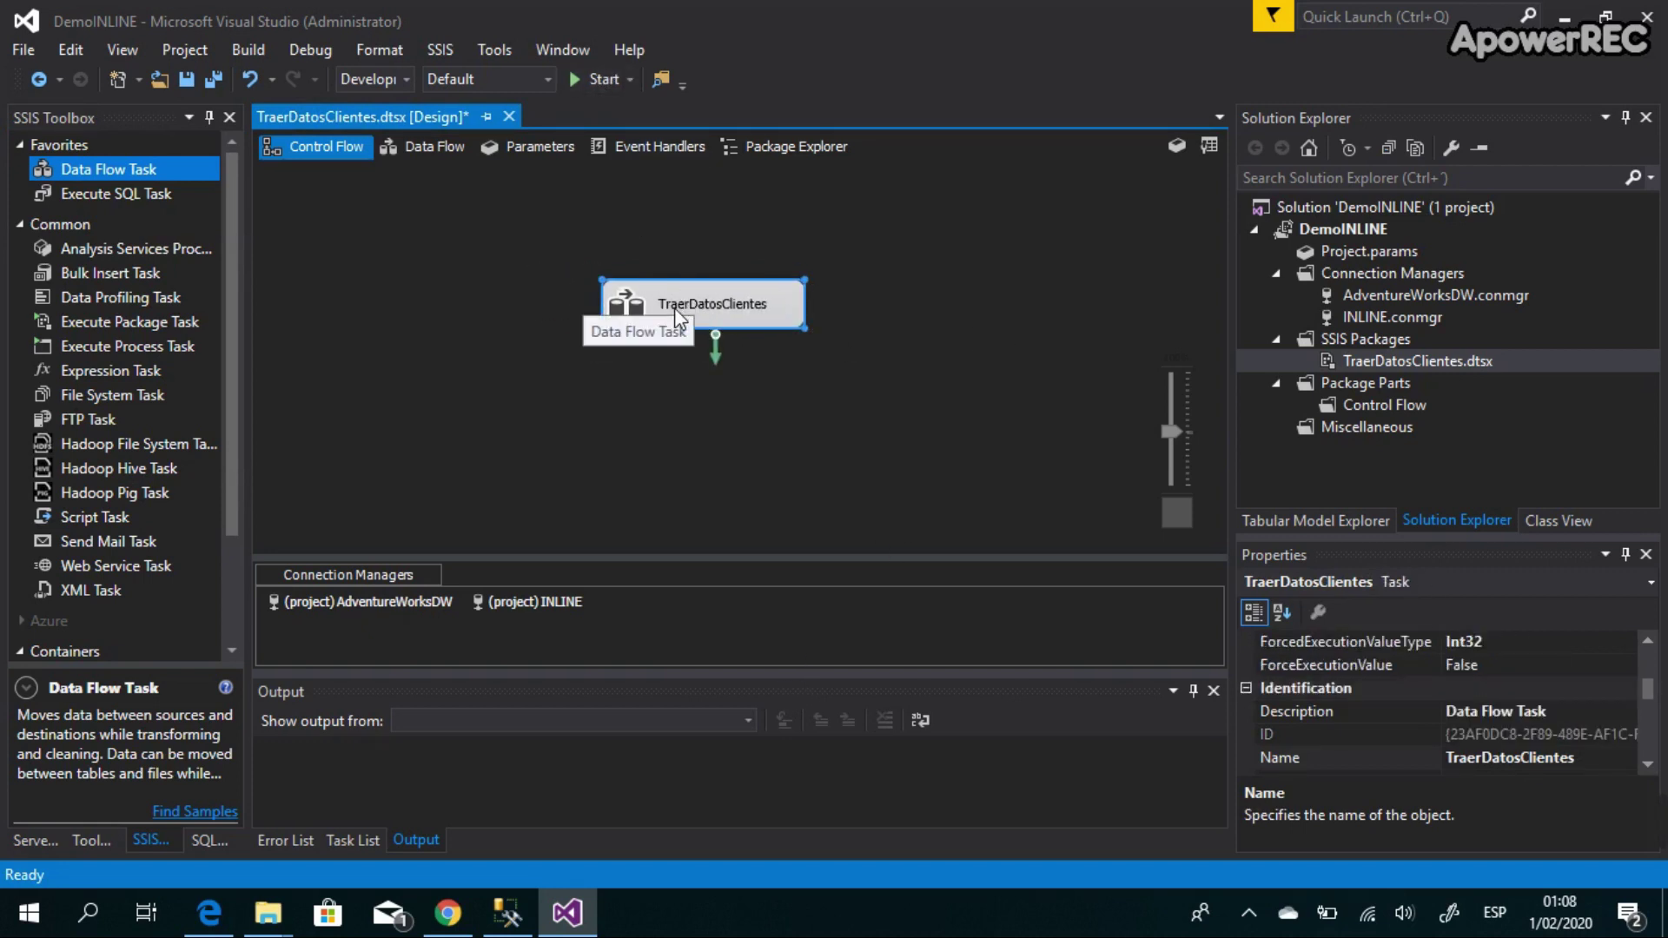
drag(747, 295, 729, 254)
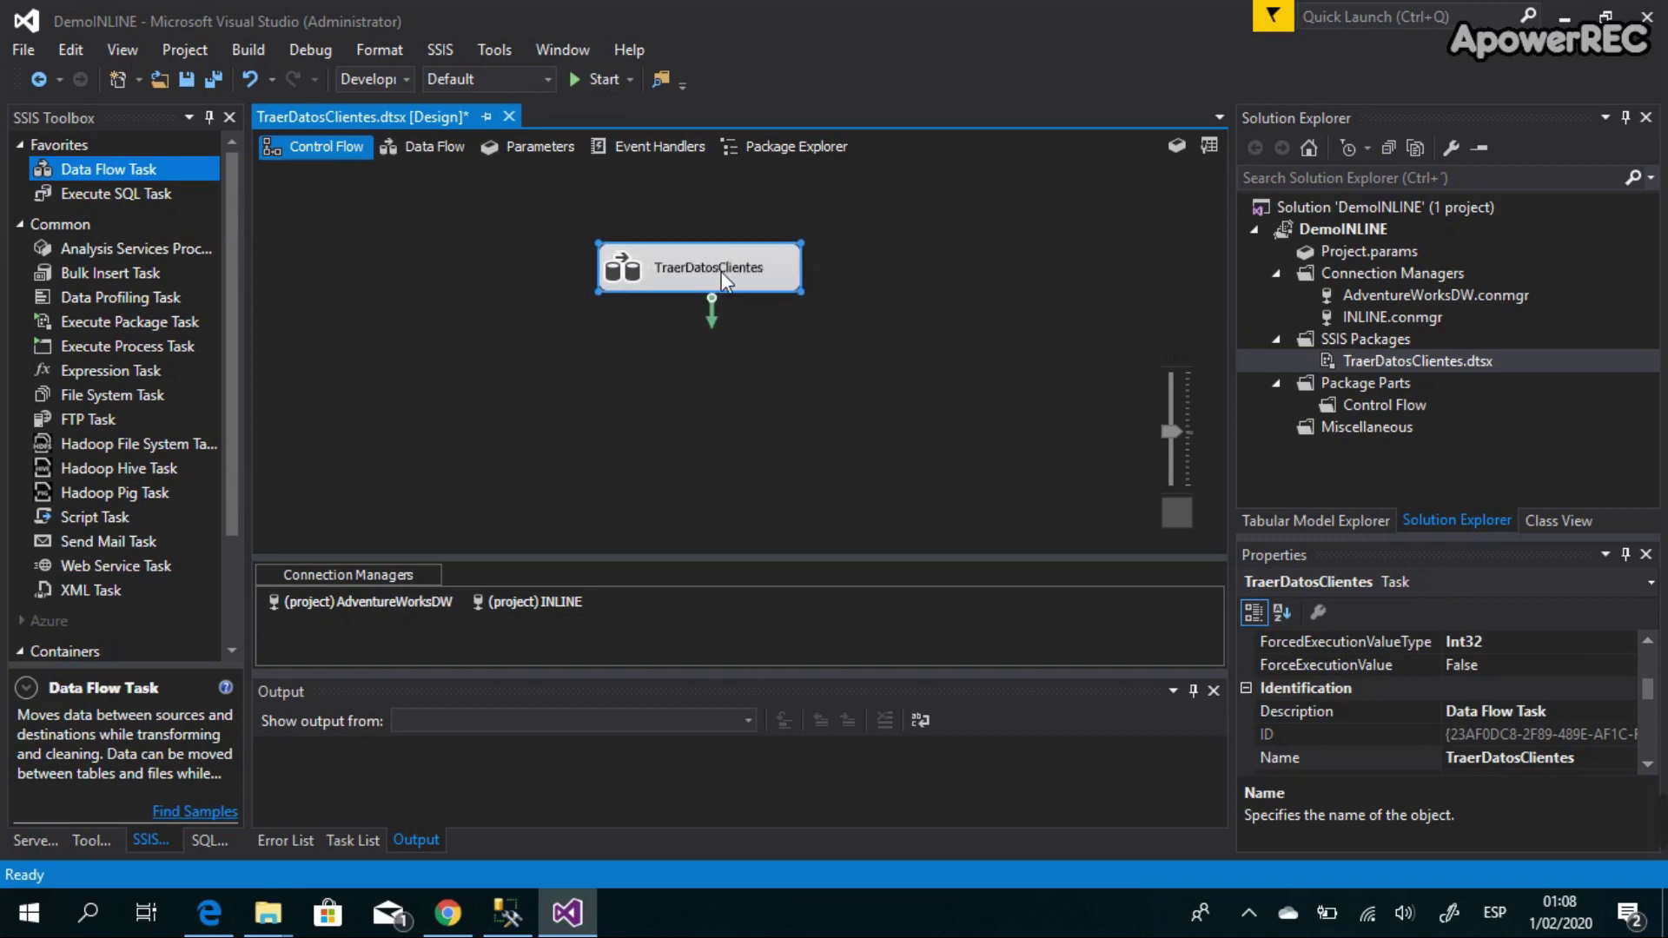
Step: Open the data flow of the TraerDatosClientes task and look through its available transformations, such as Merge Join
double_click(647, 274)
drag(233, 330, 226, 459)
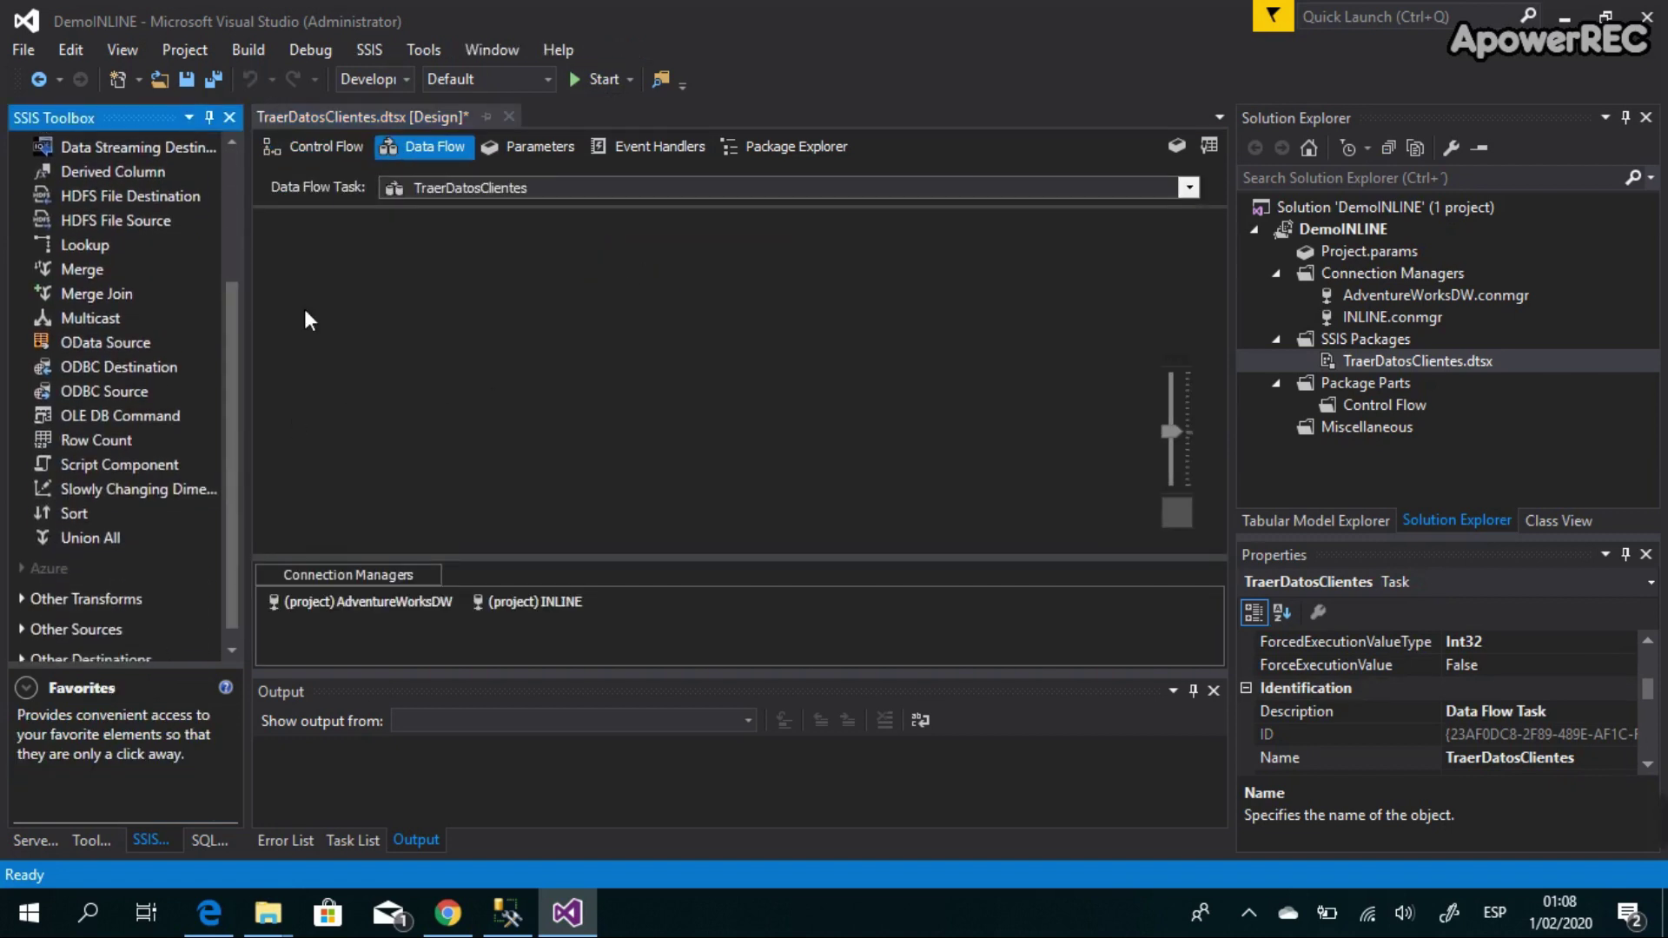
drag(237, 371, 200, 282)
click(130, 249)
click(130, 297)
click(113, 419)
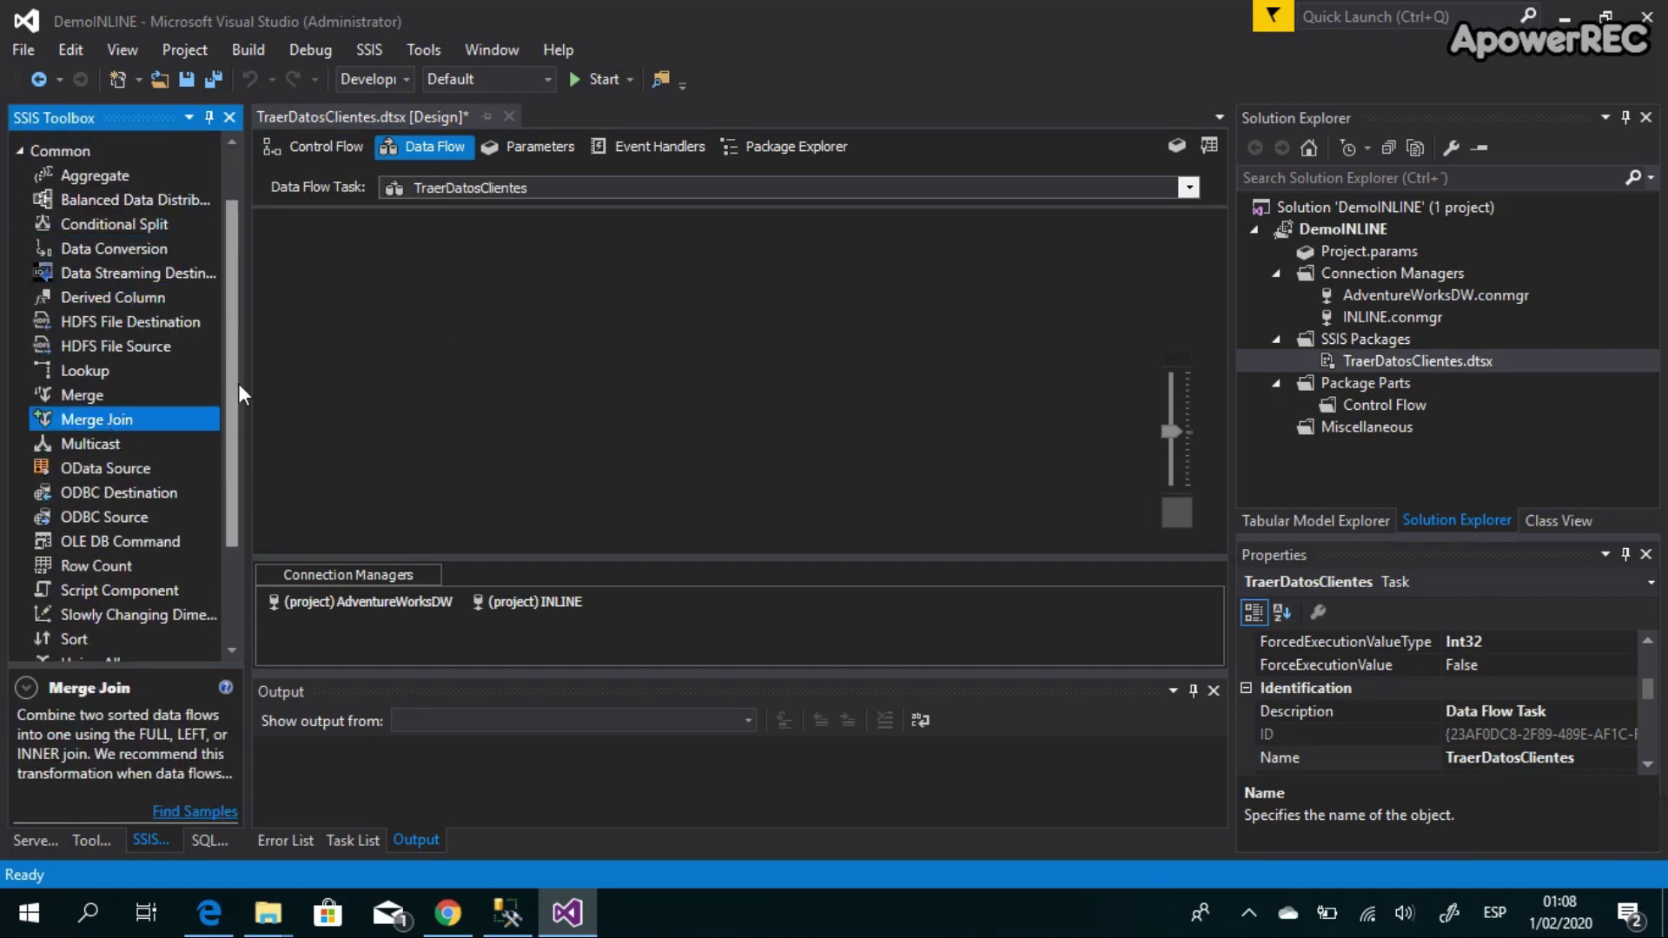
Step: Add an OLE DB Source and, beside it, an OLE DB Destination to the TraerDatosClientes data flow
drag(238, 383, 217, 554)
click(74, 612)
scroll(91, 522, down, 2)
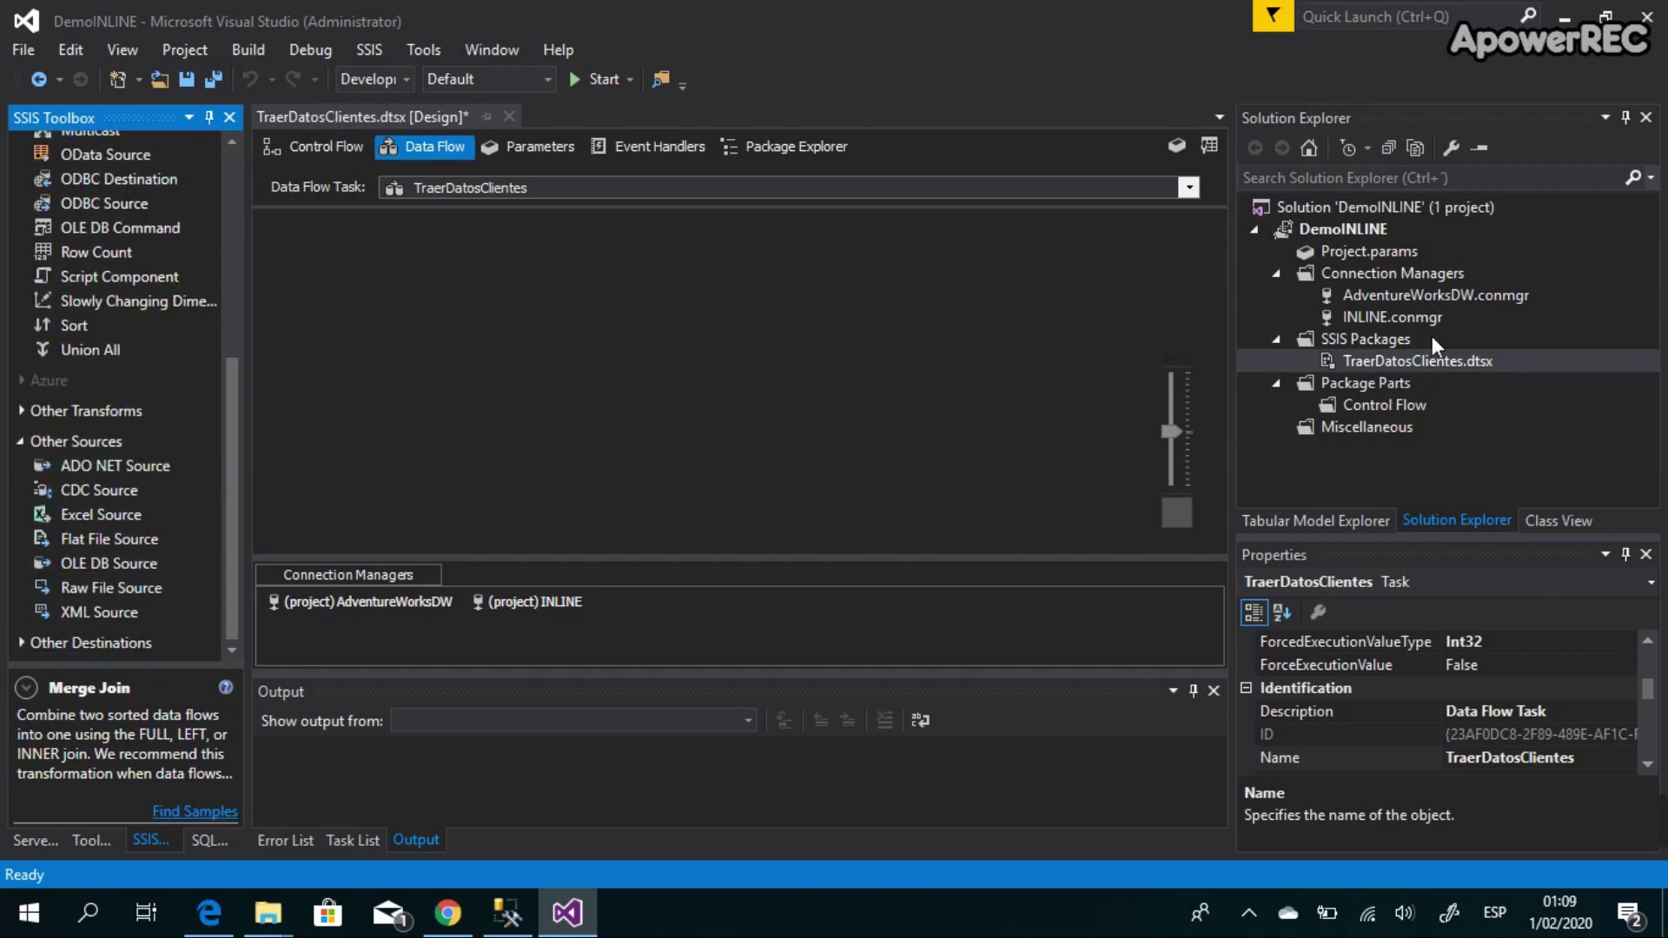
click(26, 642)
scroll(235, 452, down, 4)
drag(235, 452, 259, 200)
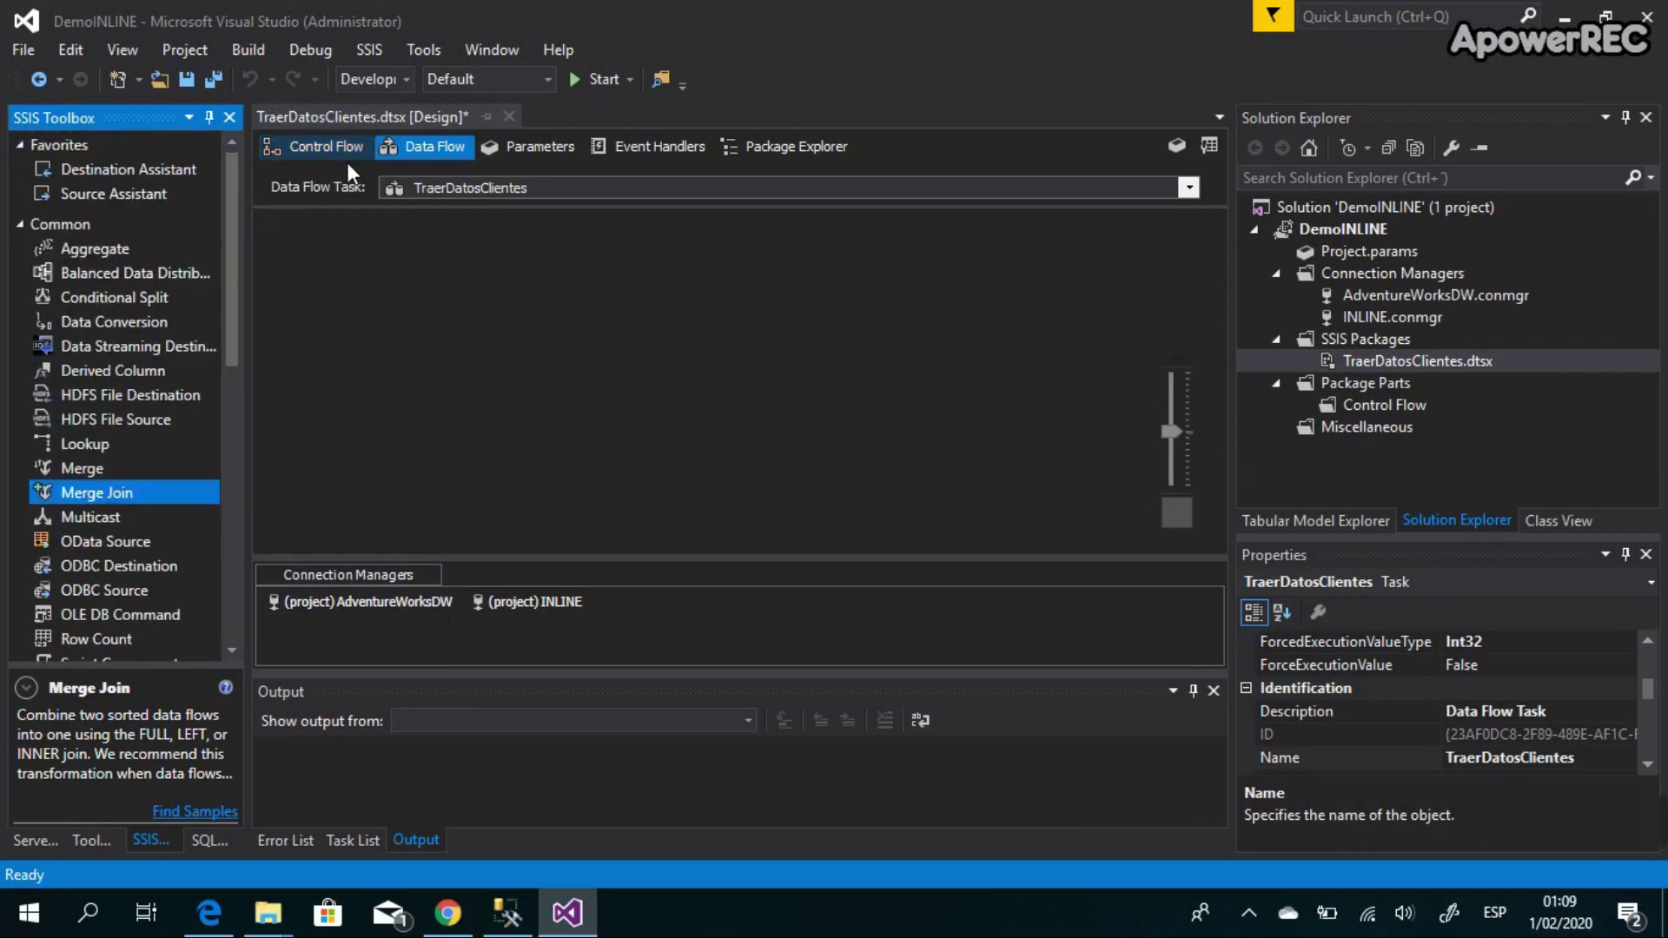
drag(229, 305, 142, 539)
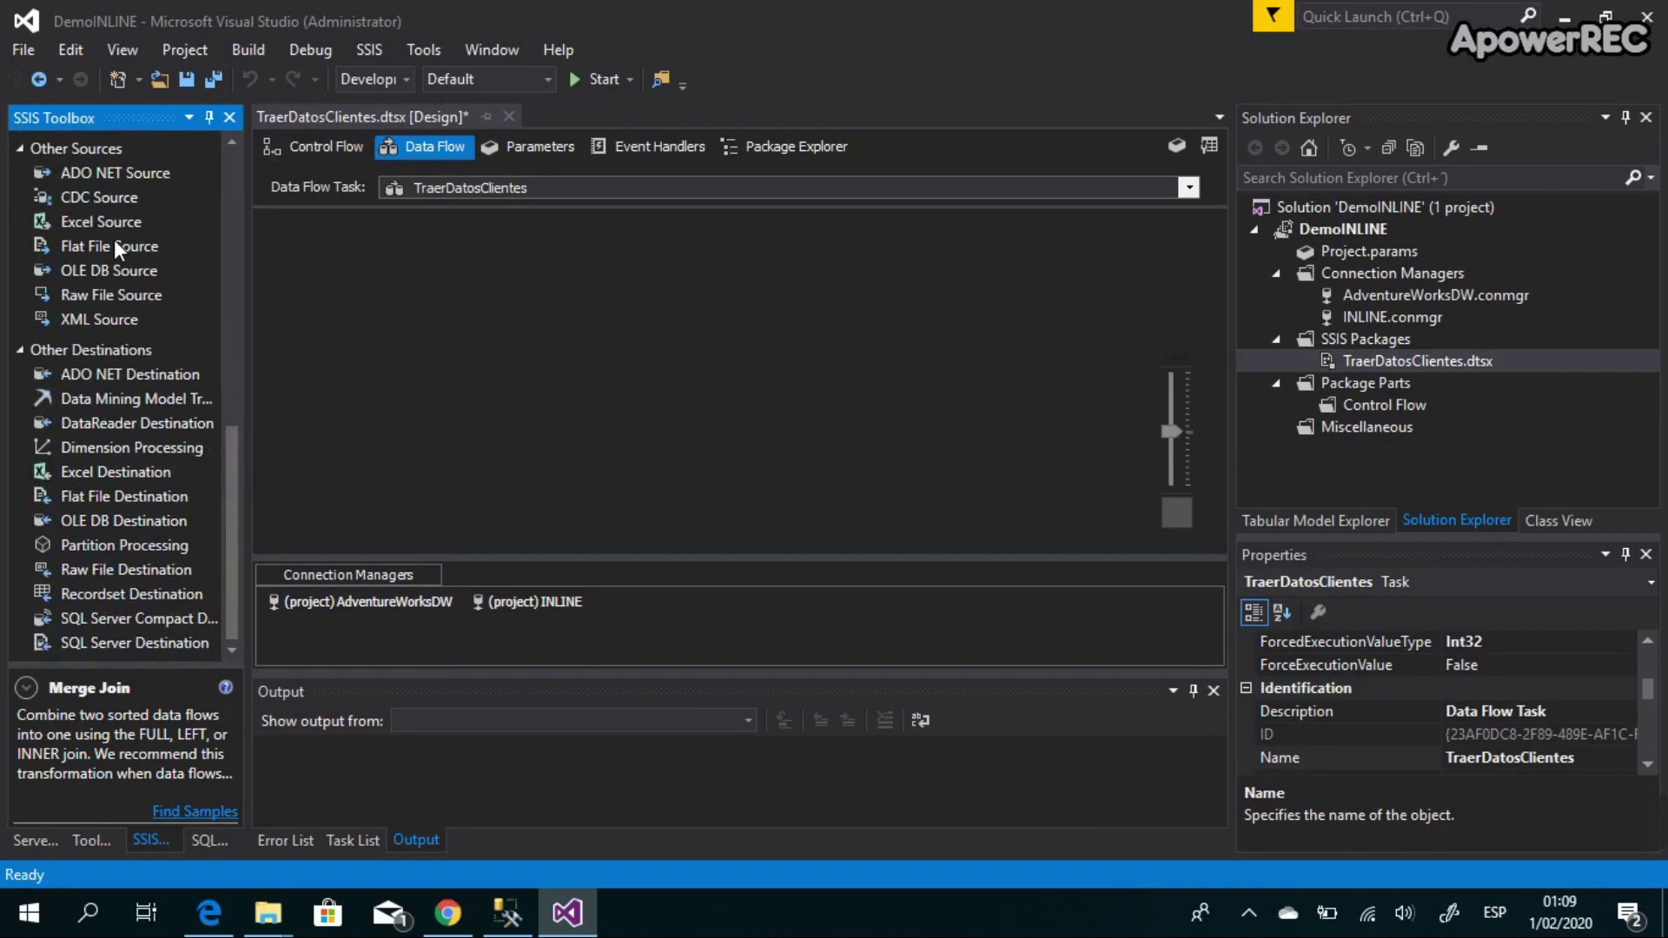
drag(122, 271, 405, 289)
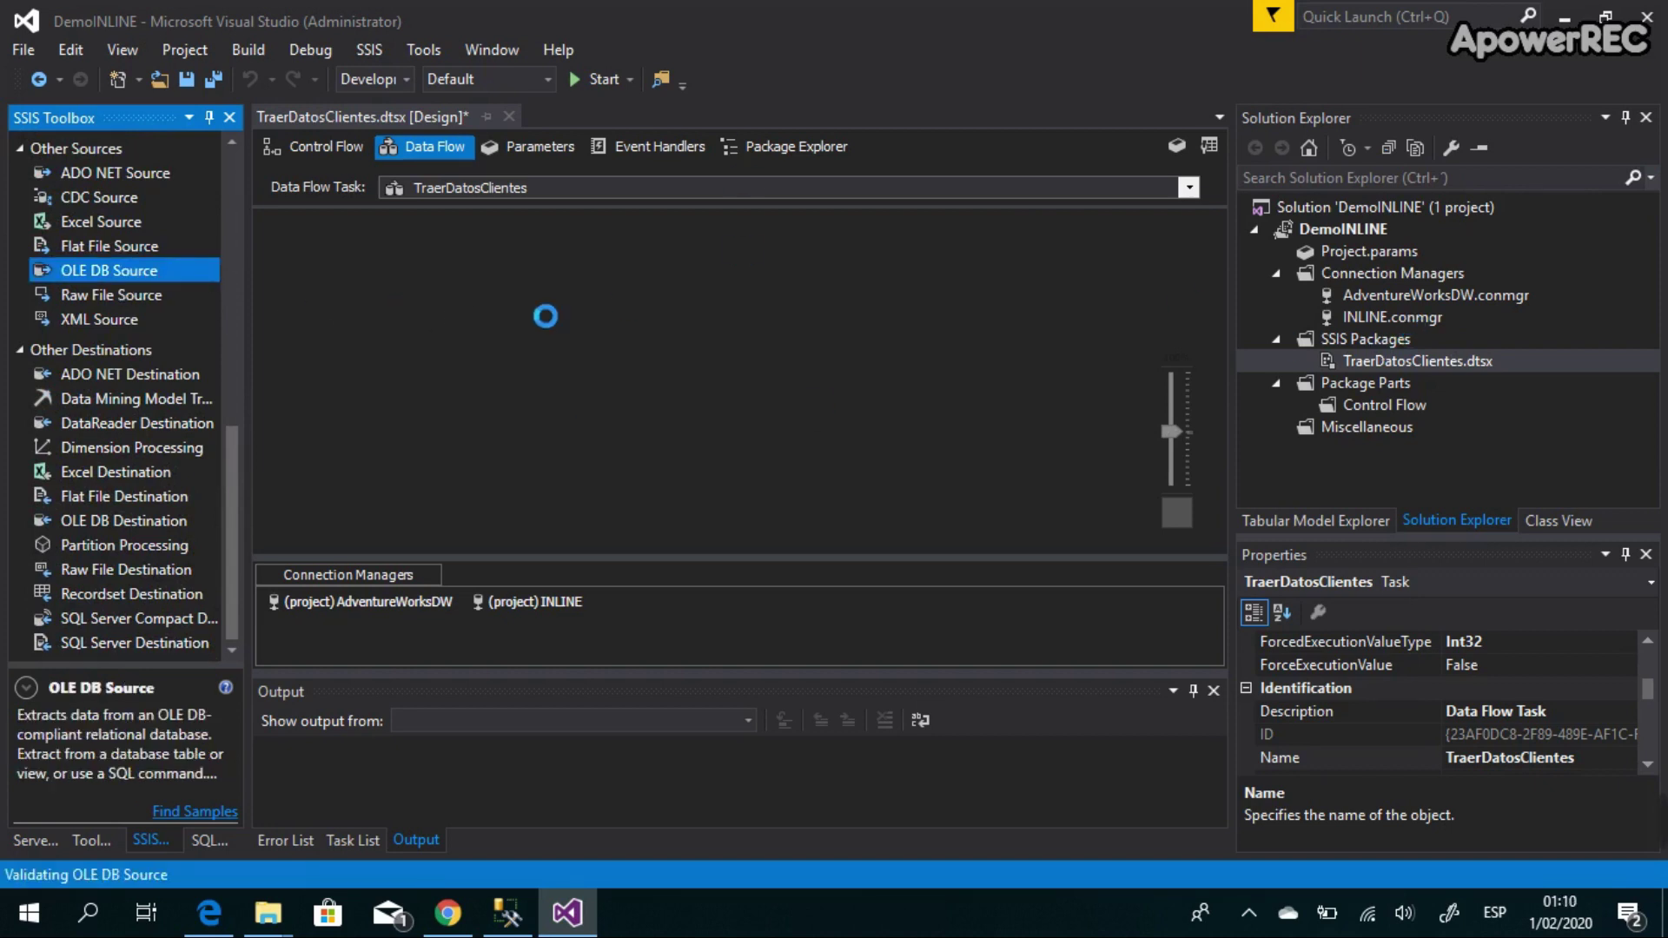
drag(165, 521, 898, 280)
click(443, 284)
right_click(449, 288)
key(Escape)
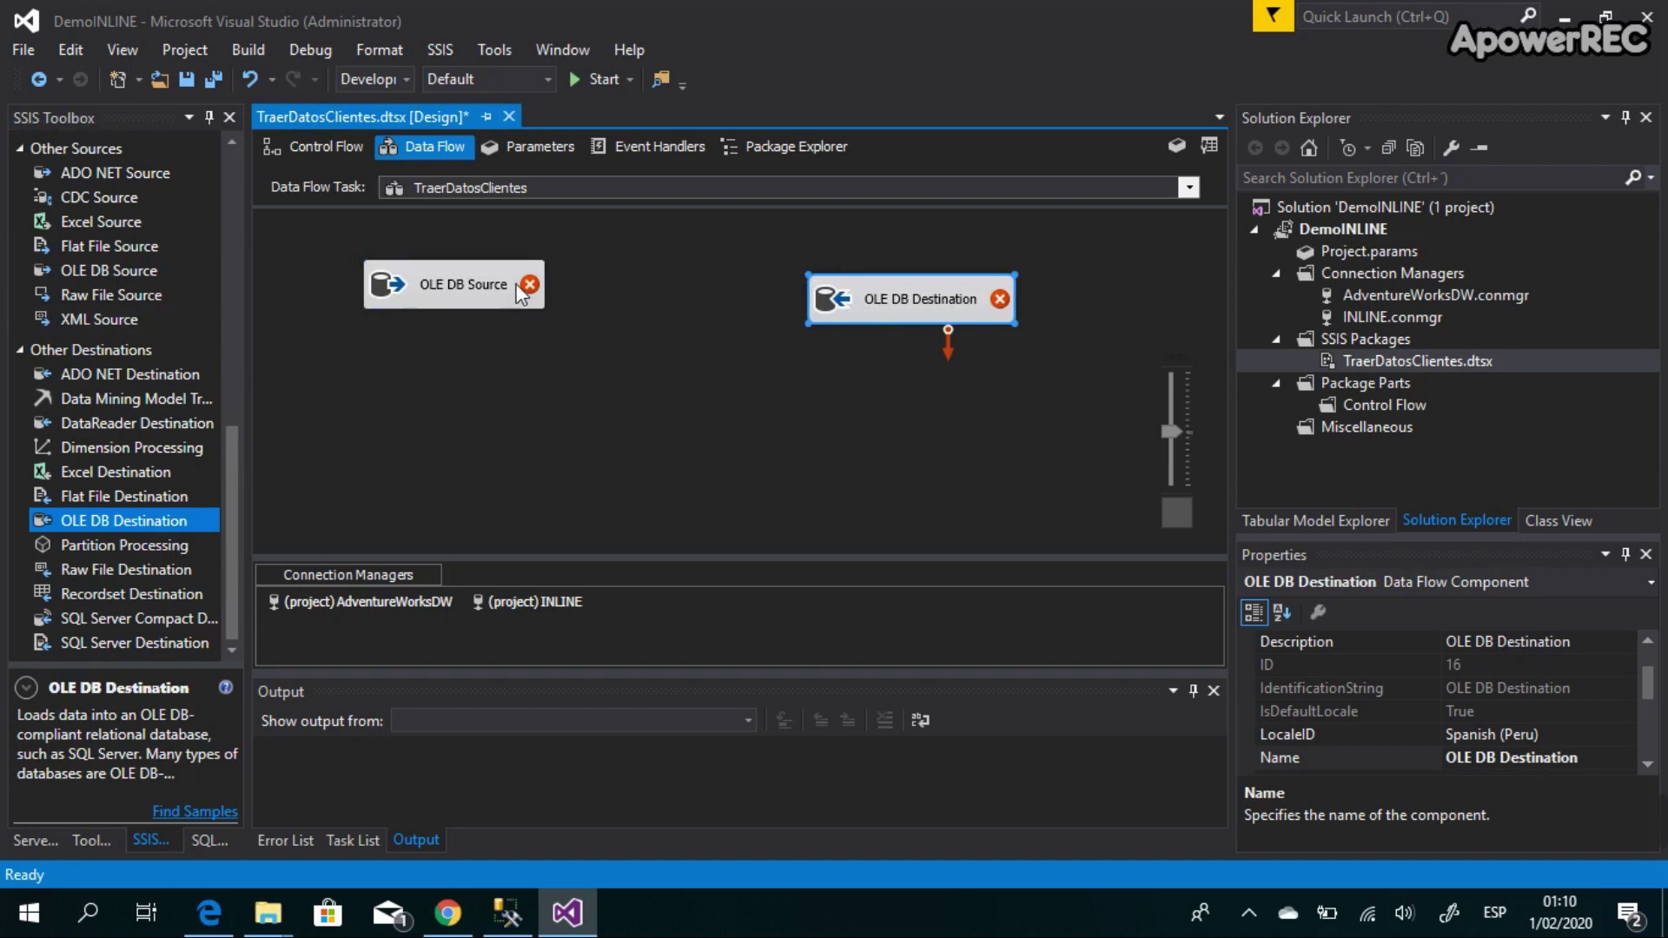
click(425, 285)
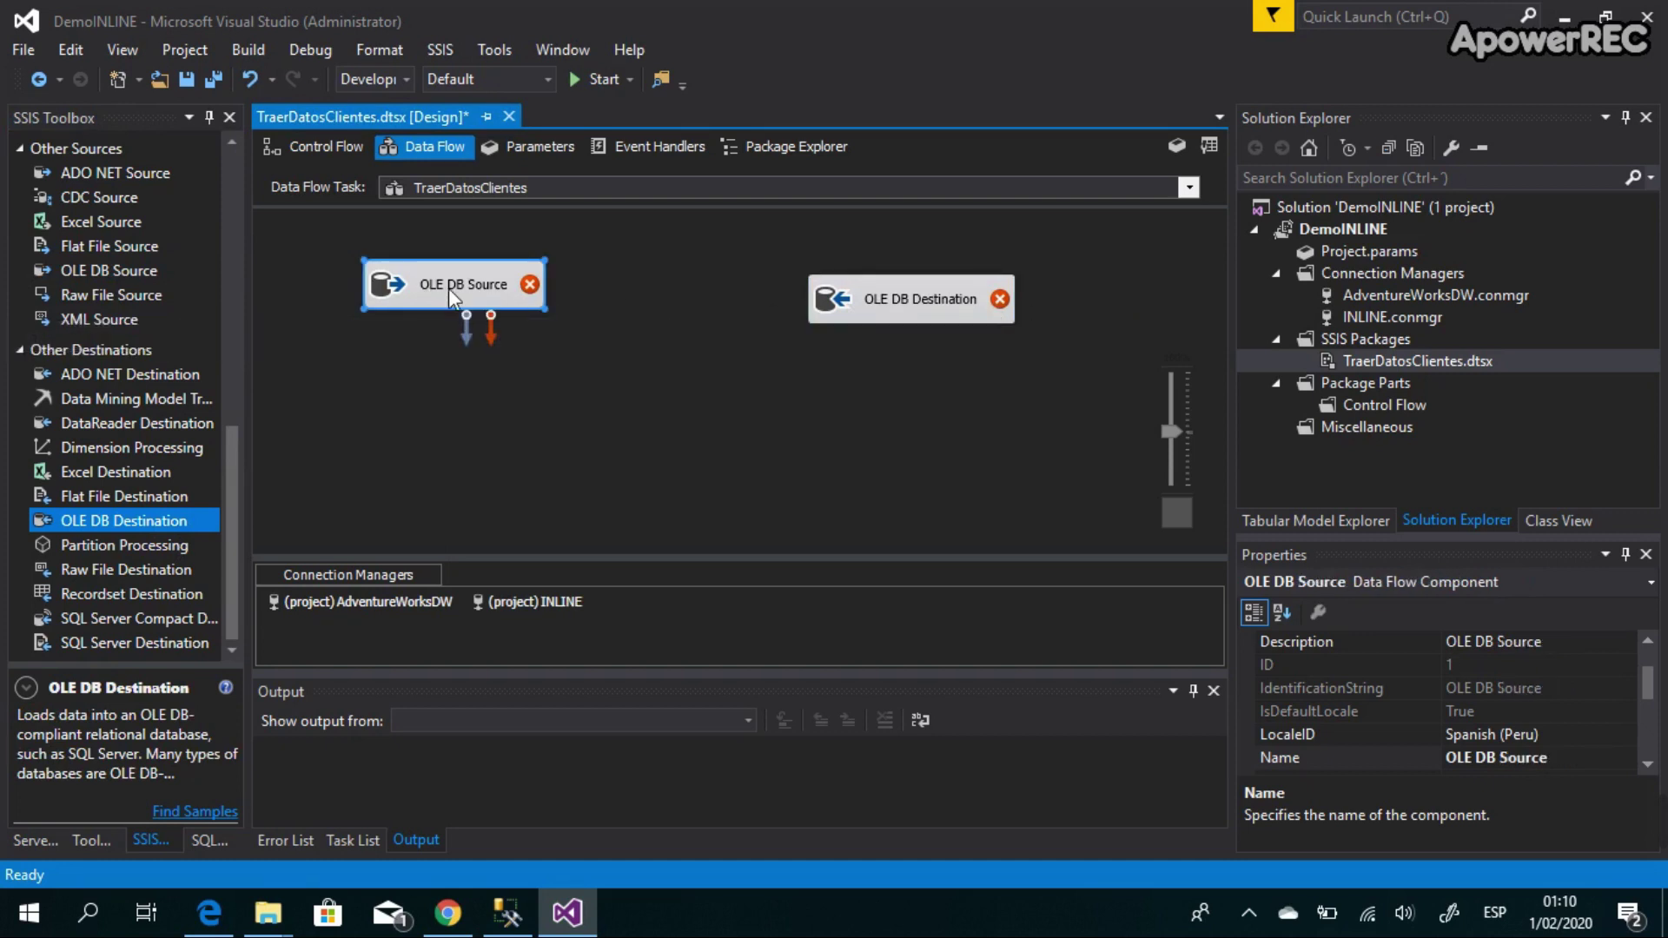
click(869, 314)
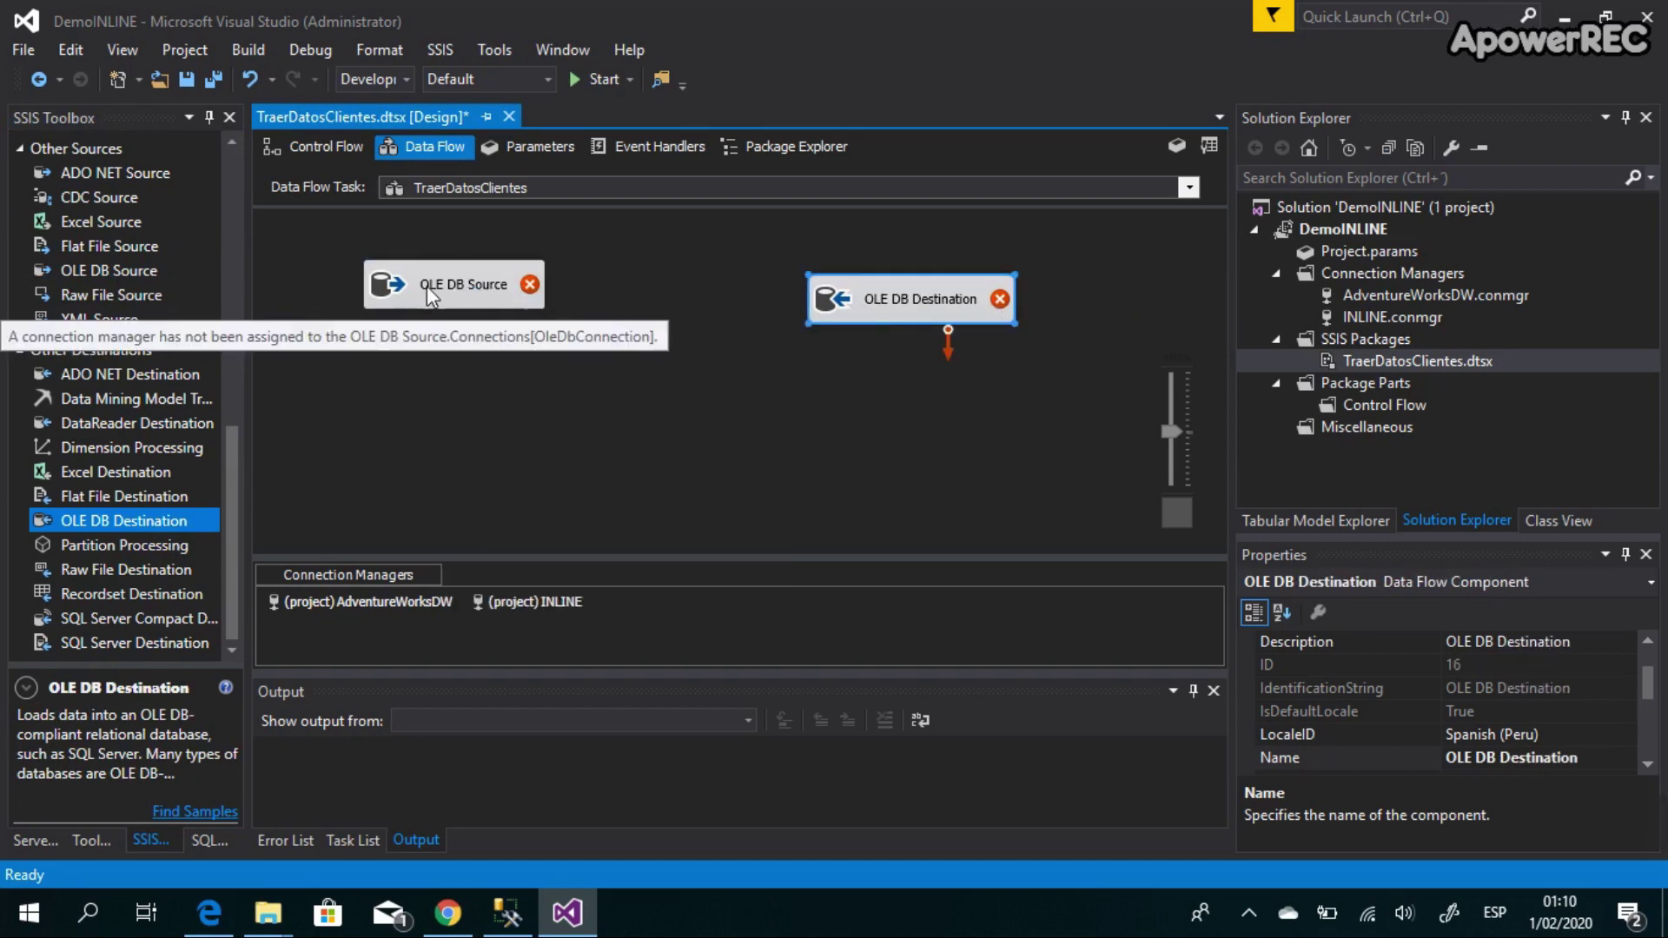
click(449, 288)
right_click(448, 288)
key(Escape)
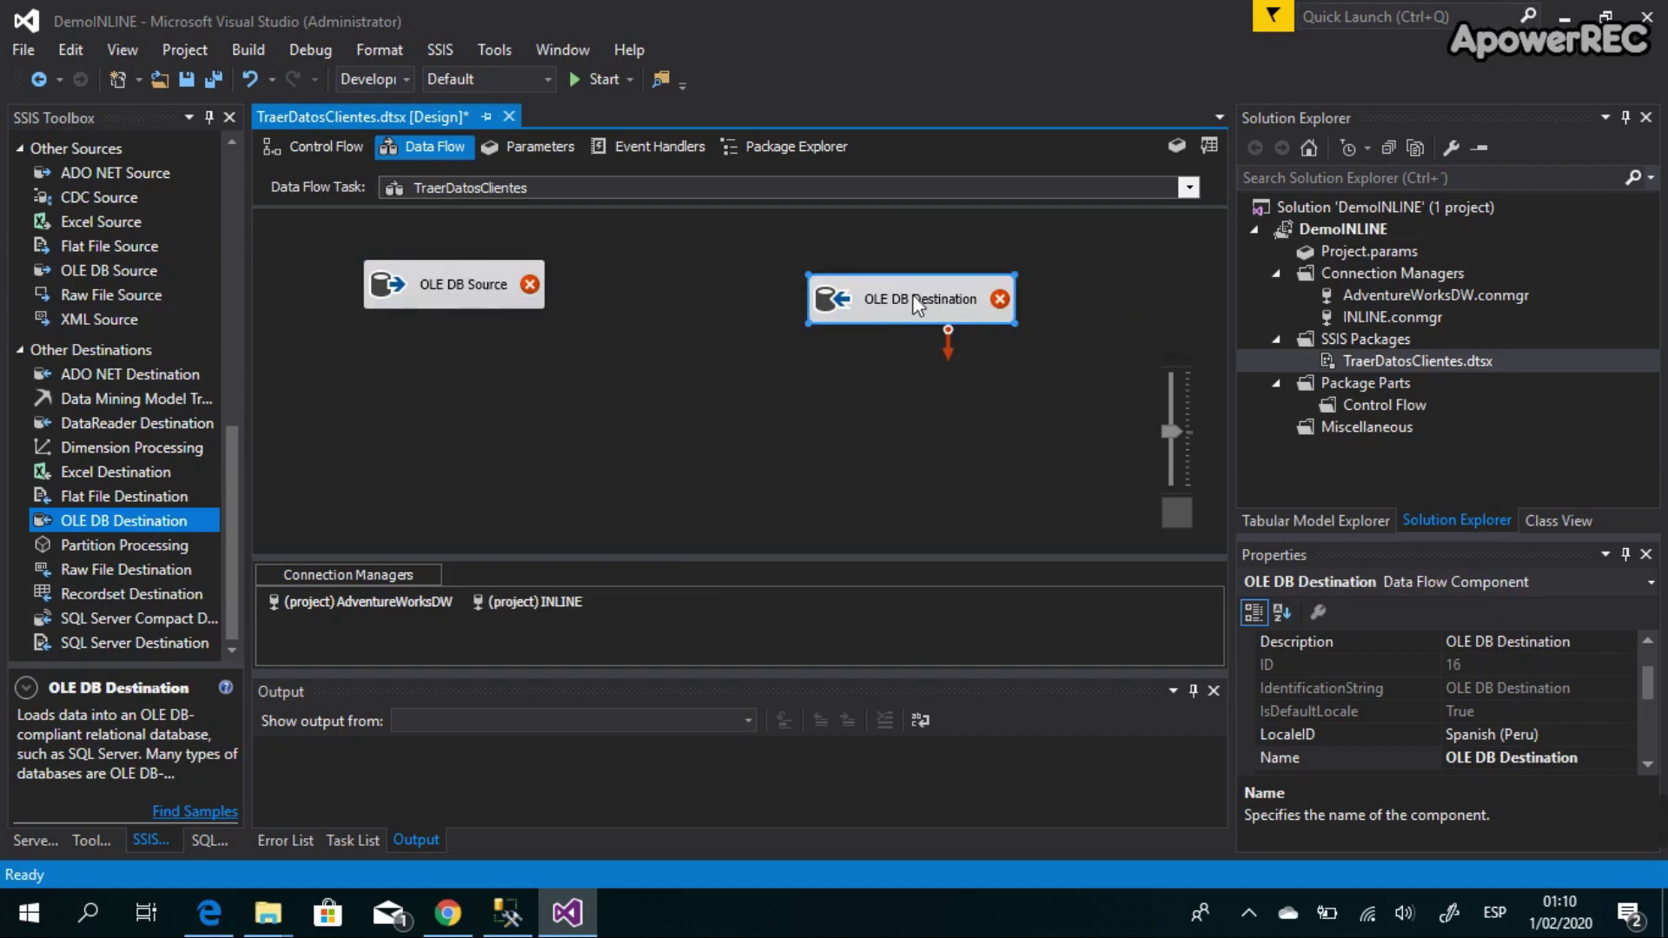
click(425, 287)
right_click(448, 288)
key(Escape)
click(426, 285)
right_click(449, 288)
click(873, 317)
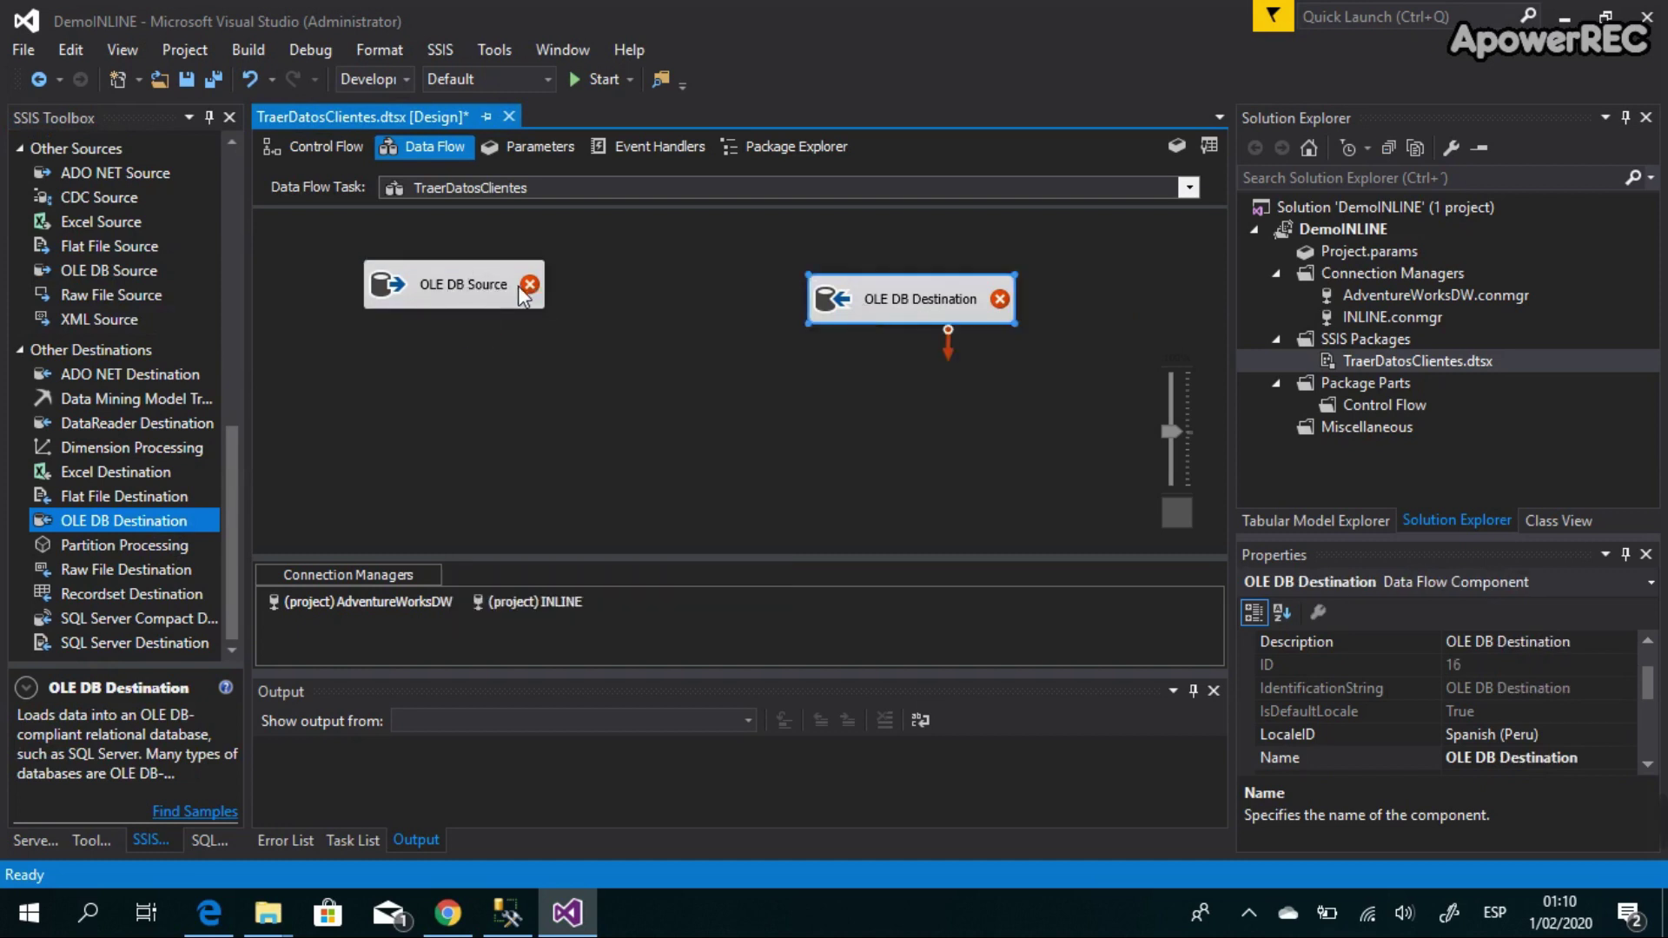
click(425, 287)
right_click(448, 289)
click(873, 317)
click(425, 285)
right_click(448, 288)
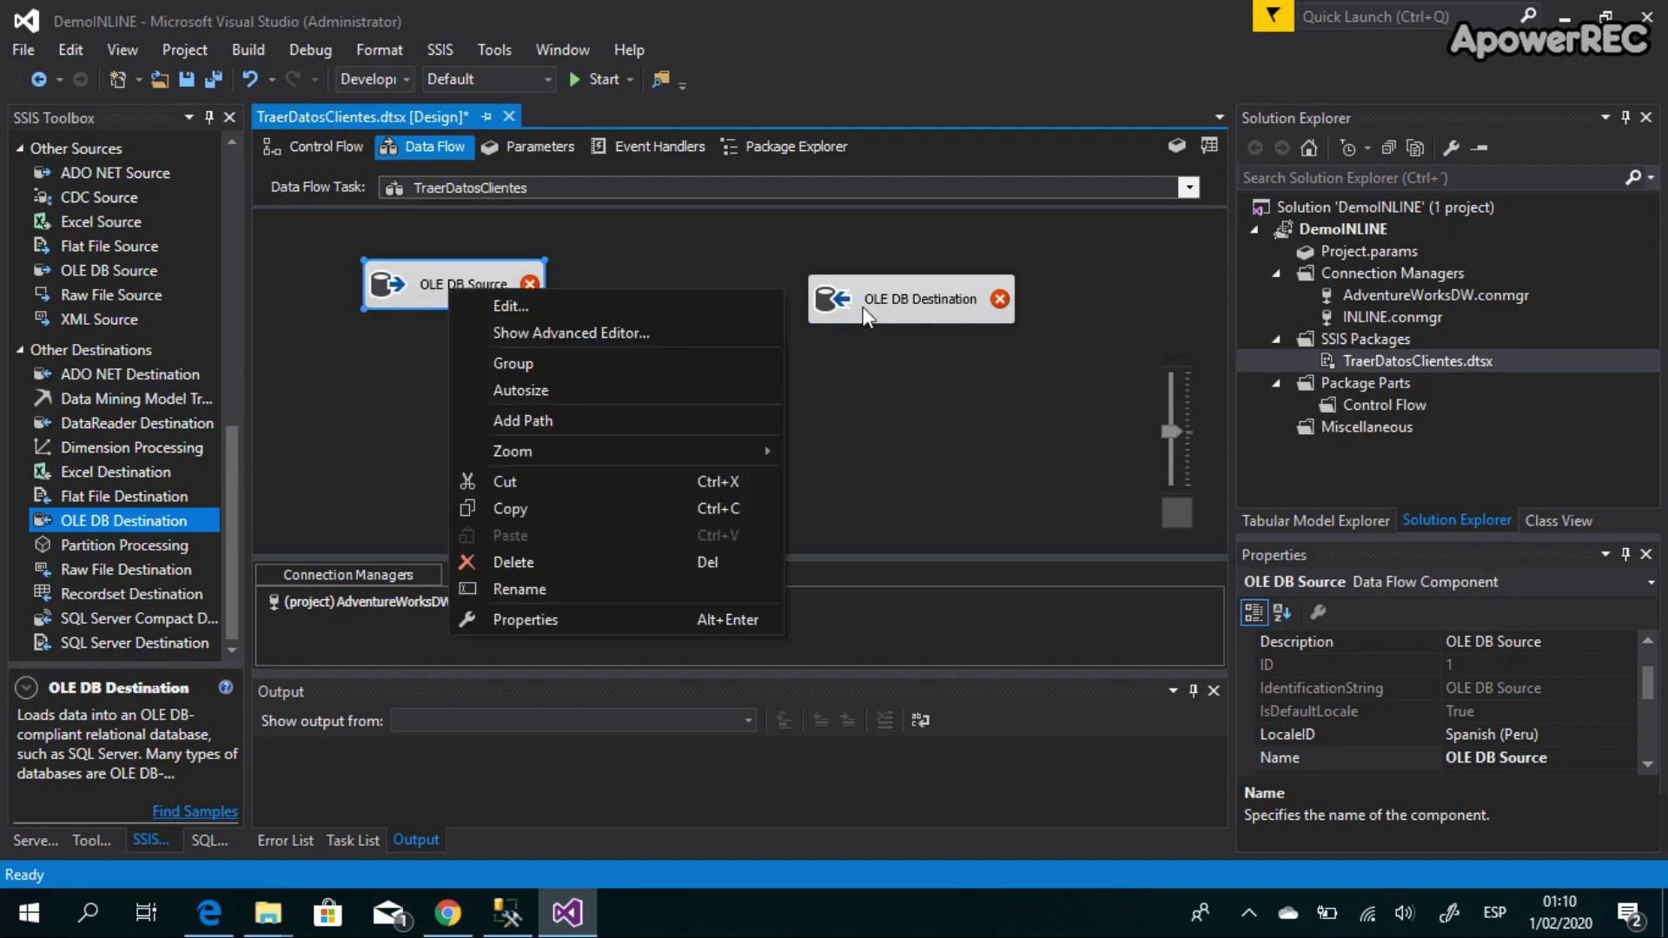
click(862, 304)
click(424, 291)
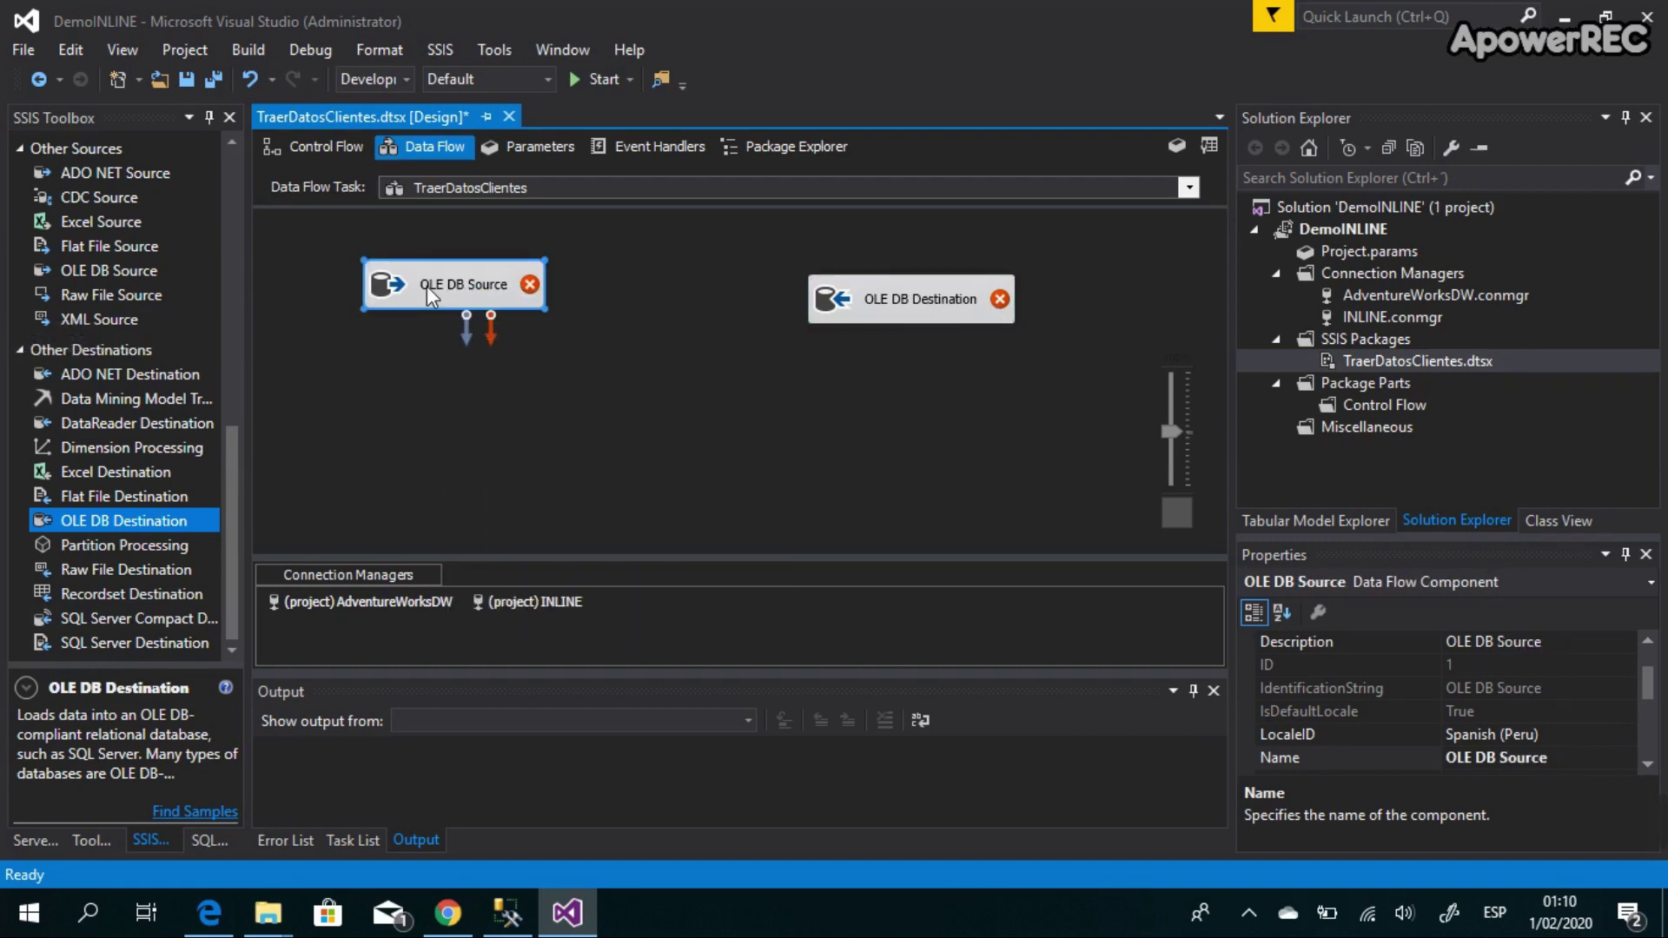
right_click(448, 288)
click(875, 298)
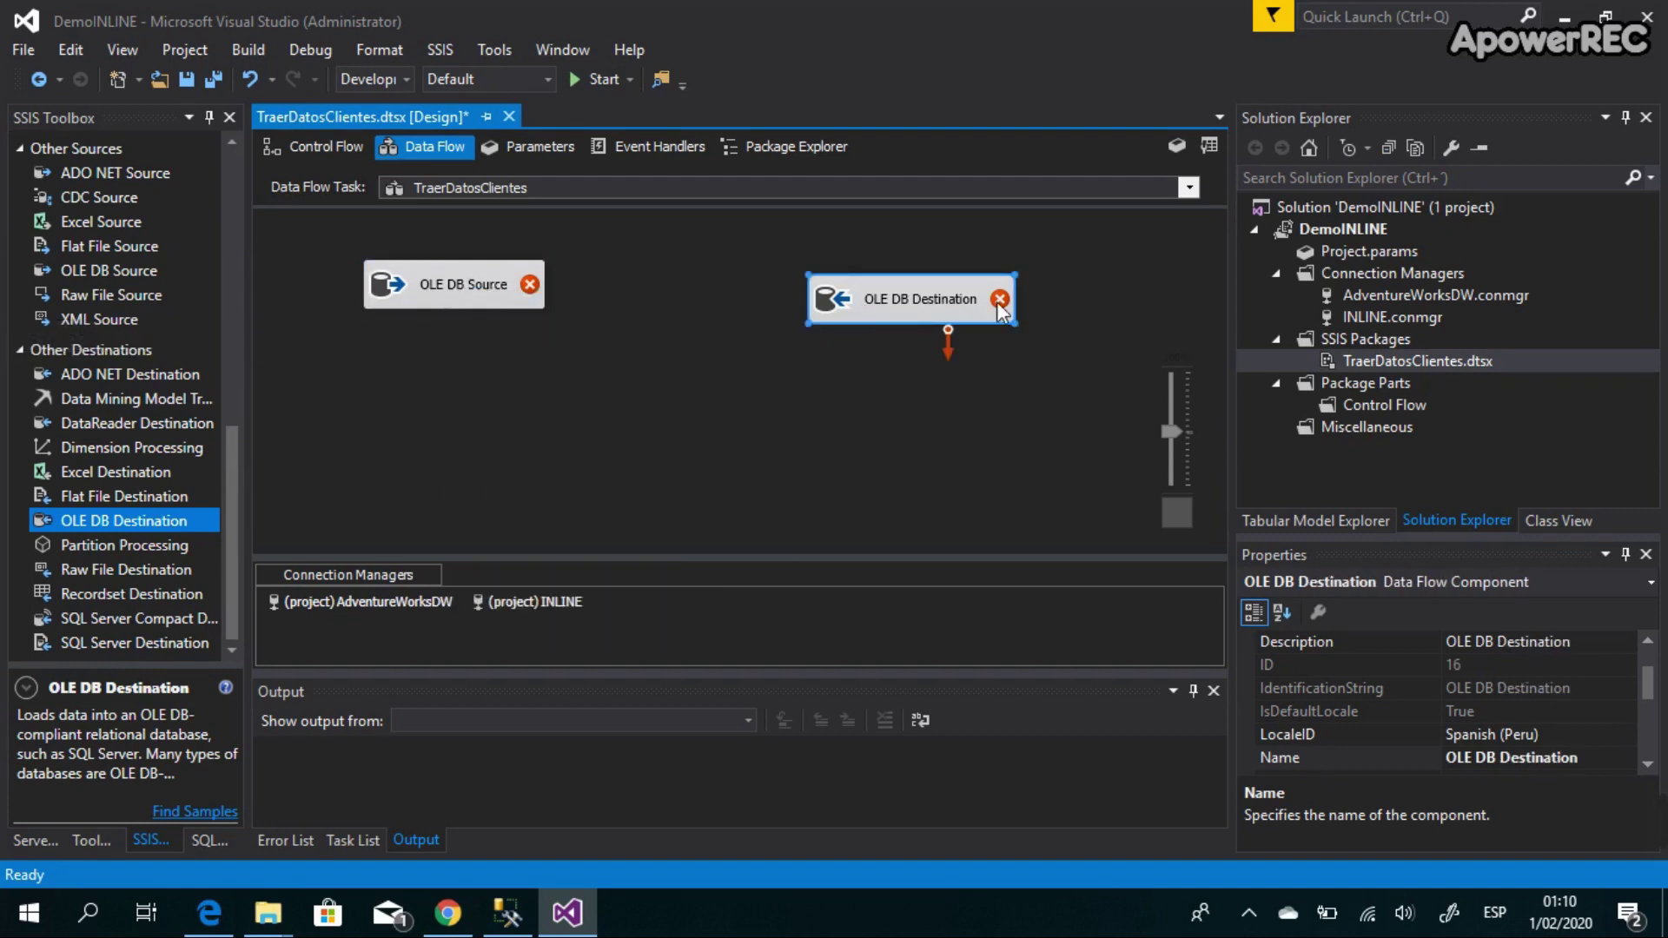
click(426, 287)
right_click(449, 289)
click(871, 306)
click(425, 287)
right_click(448, 289)
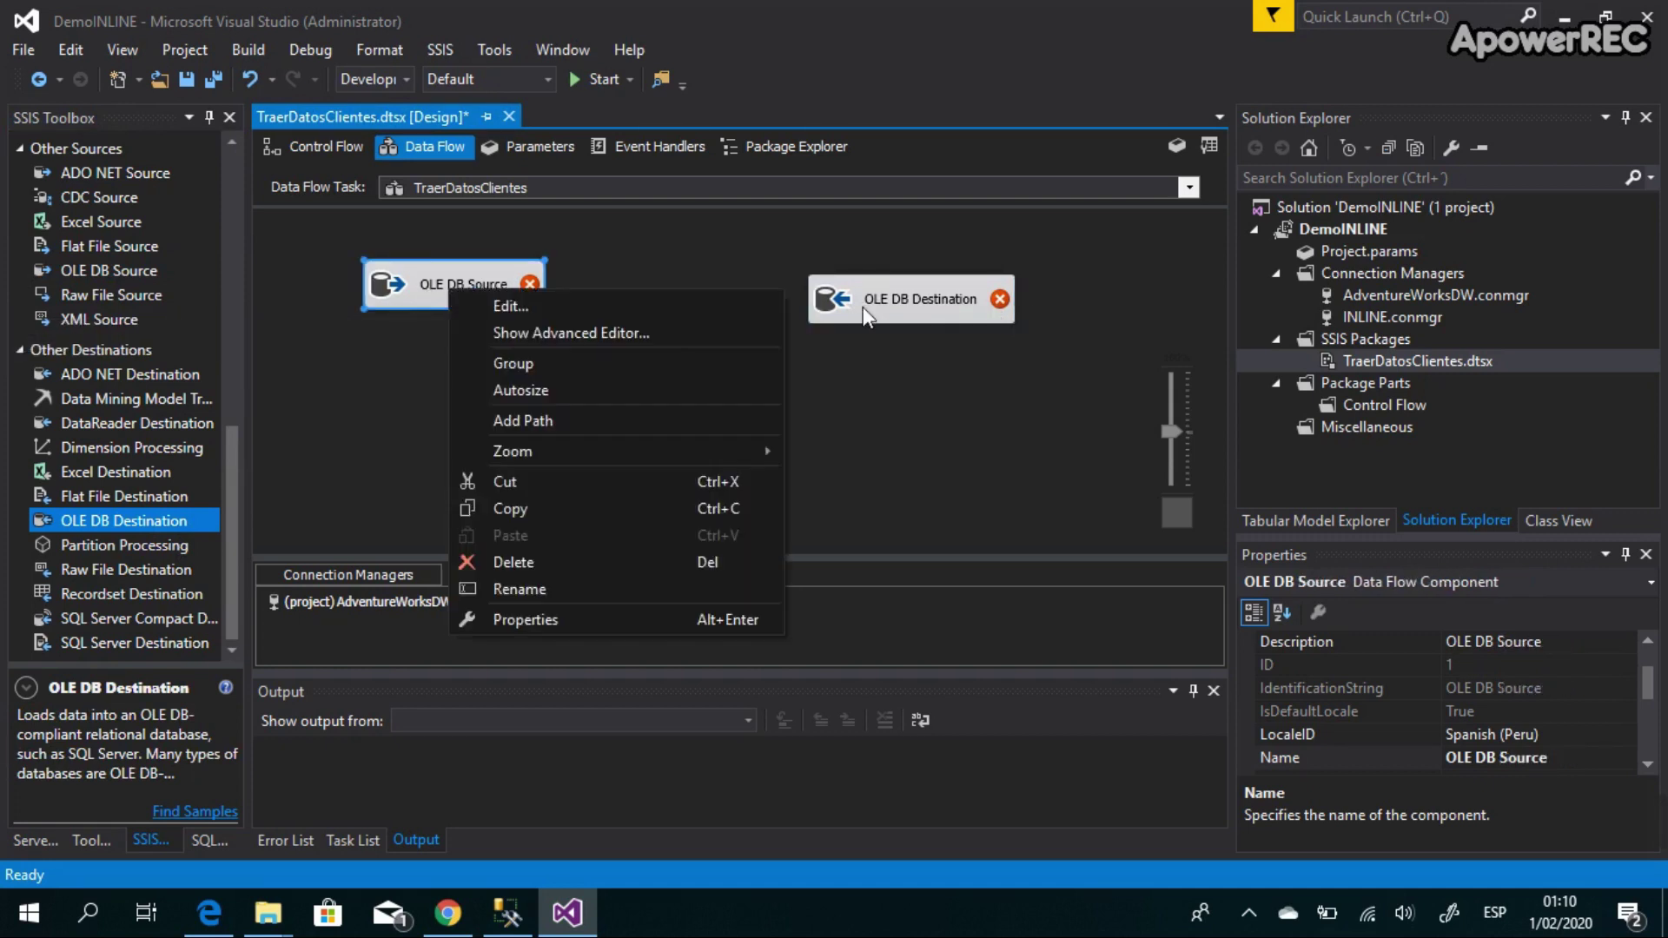
click(863, 306)
click(426, 287)
right_click(448, 289)
click(873, 306)
click(426, 285)
right_click(449, 288)
click(871, 306)
click(452, 288)
right_click(449, 288)
click(871, 306)
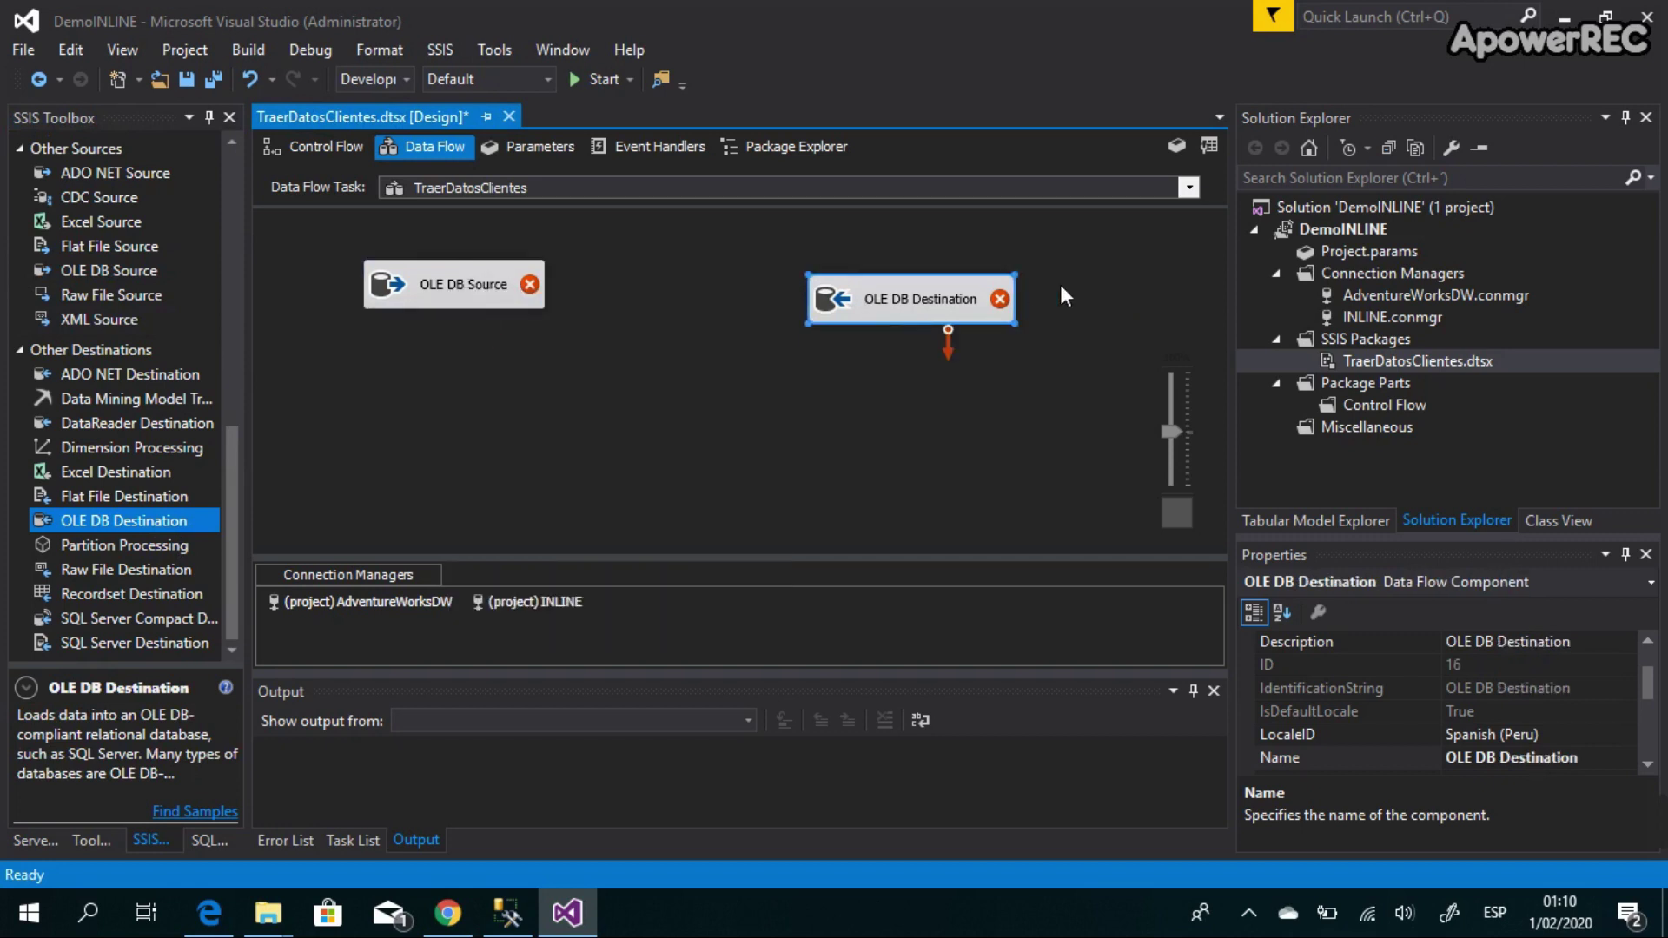
click(425, 285)
right_click(448, 289)
click(871, 306)
click(426, 285)
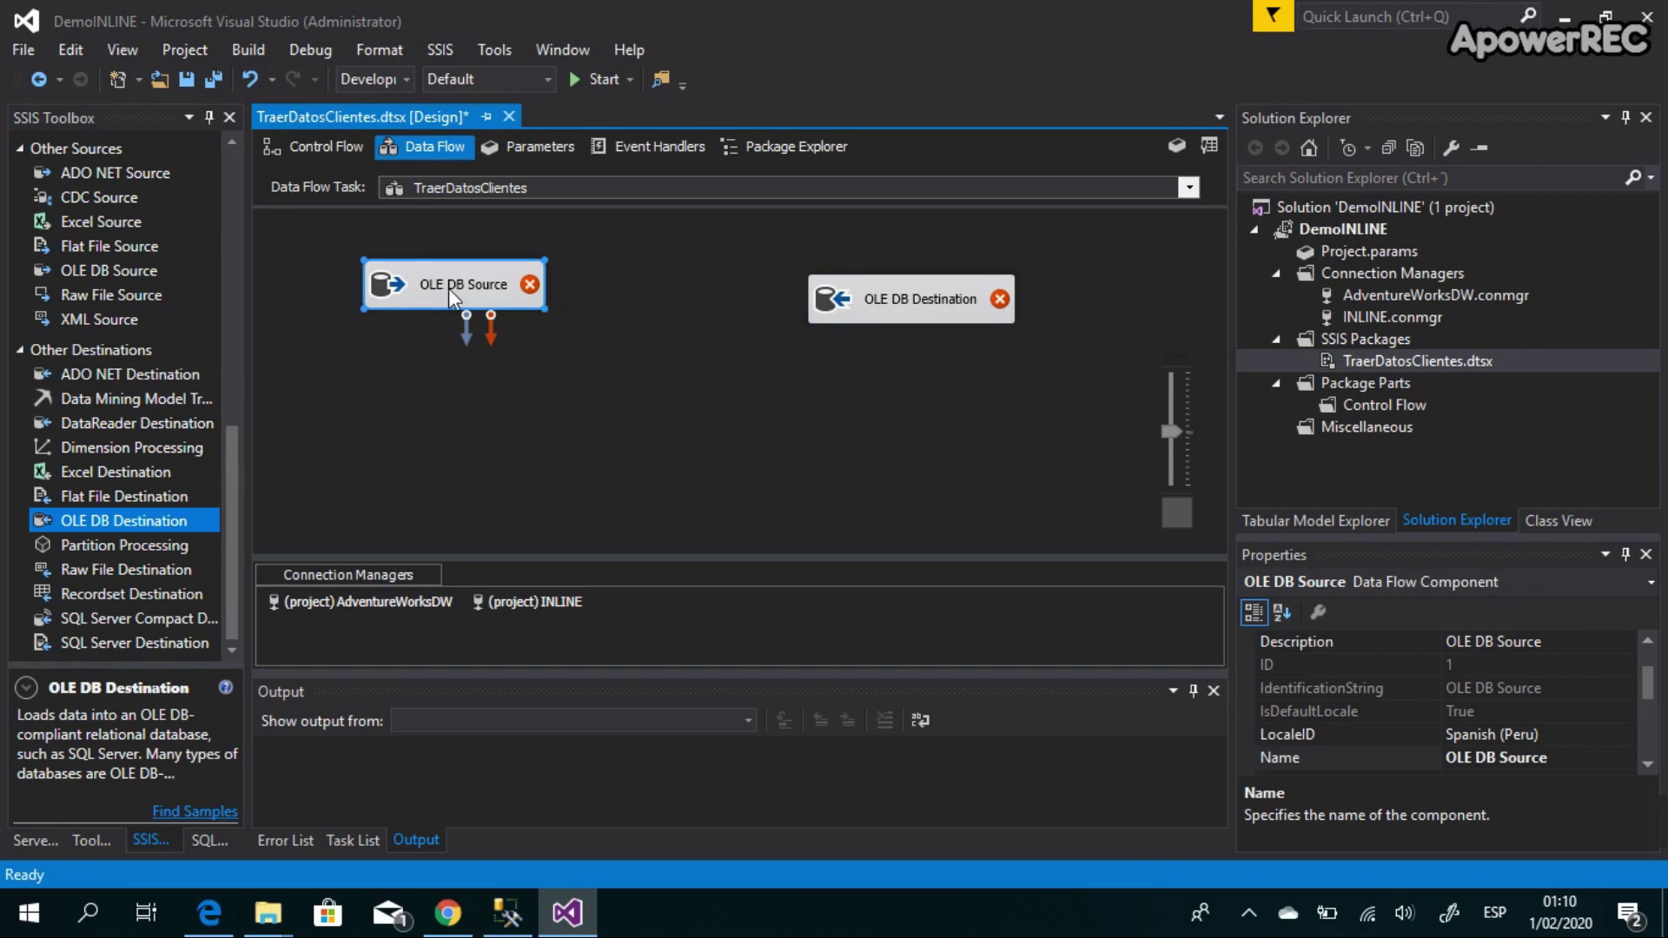
right_click(449, 288)
click(867, 309)
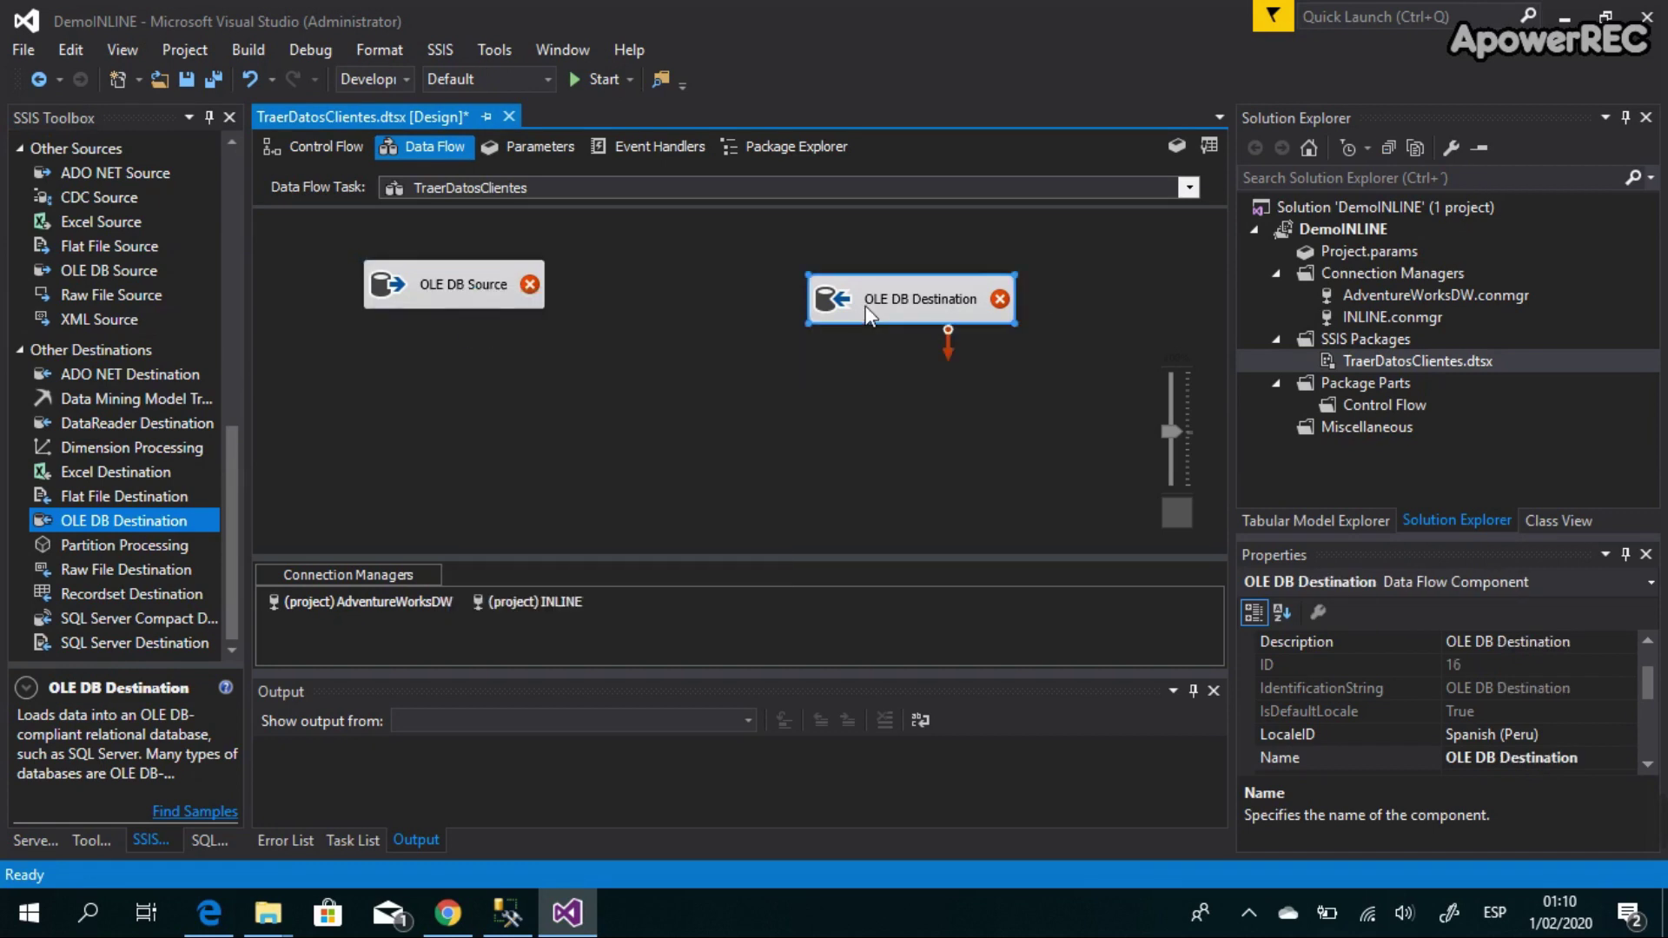
click(426, 285)
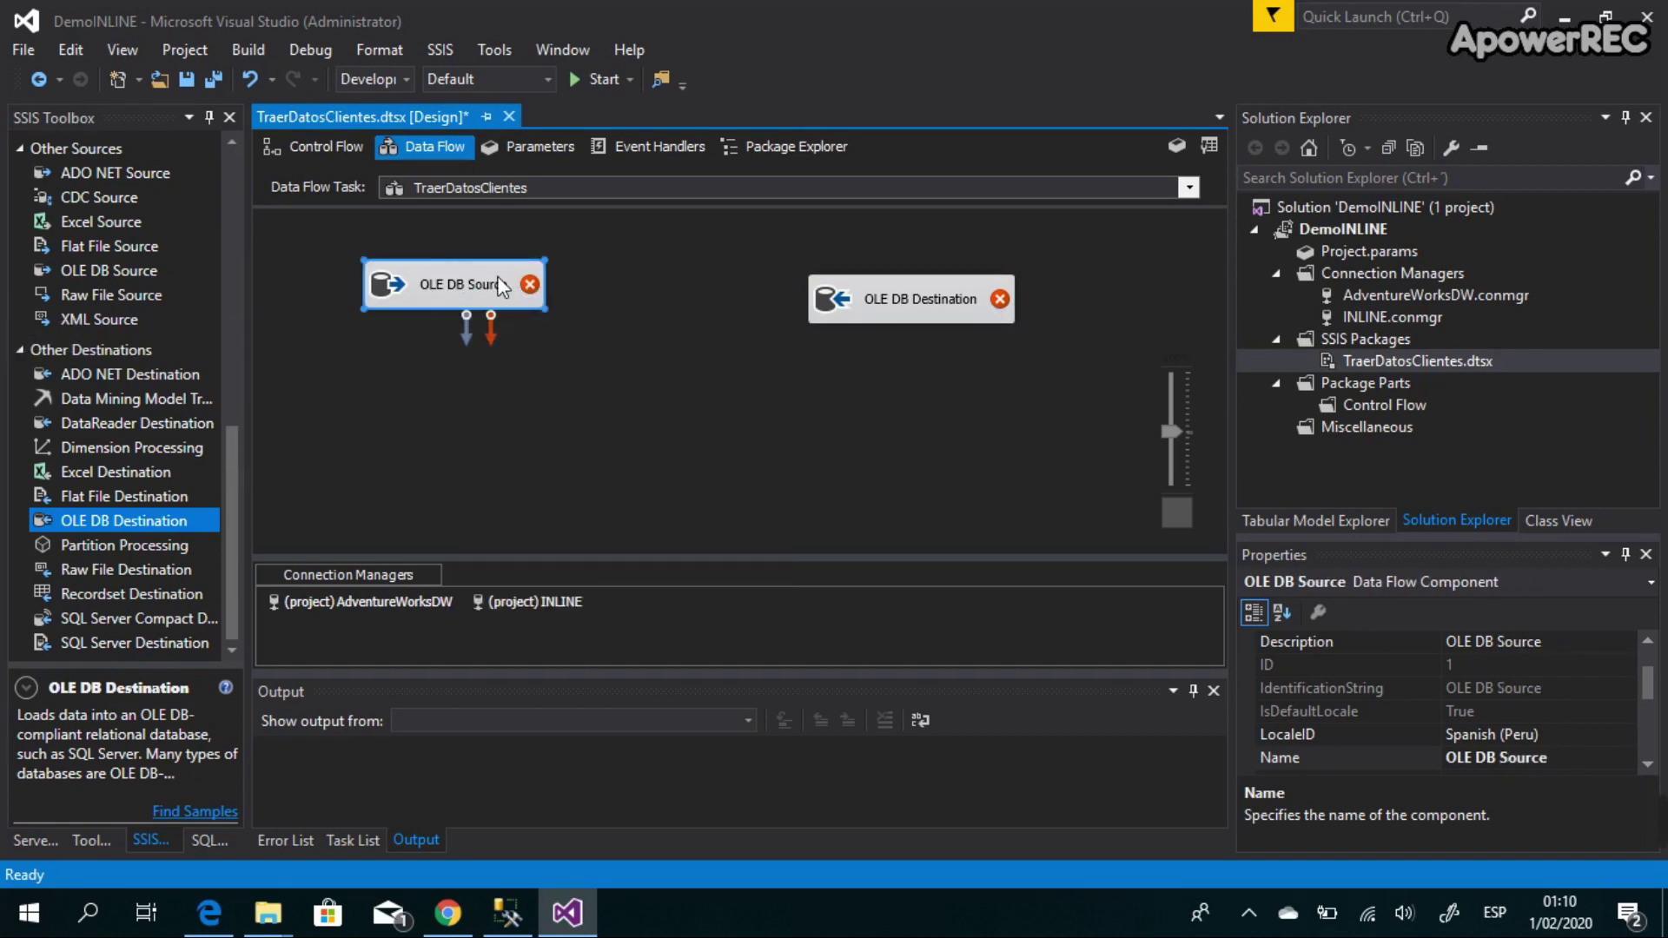
right_click(449, 289)
click(867, 308)
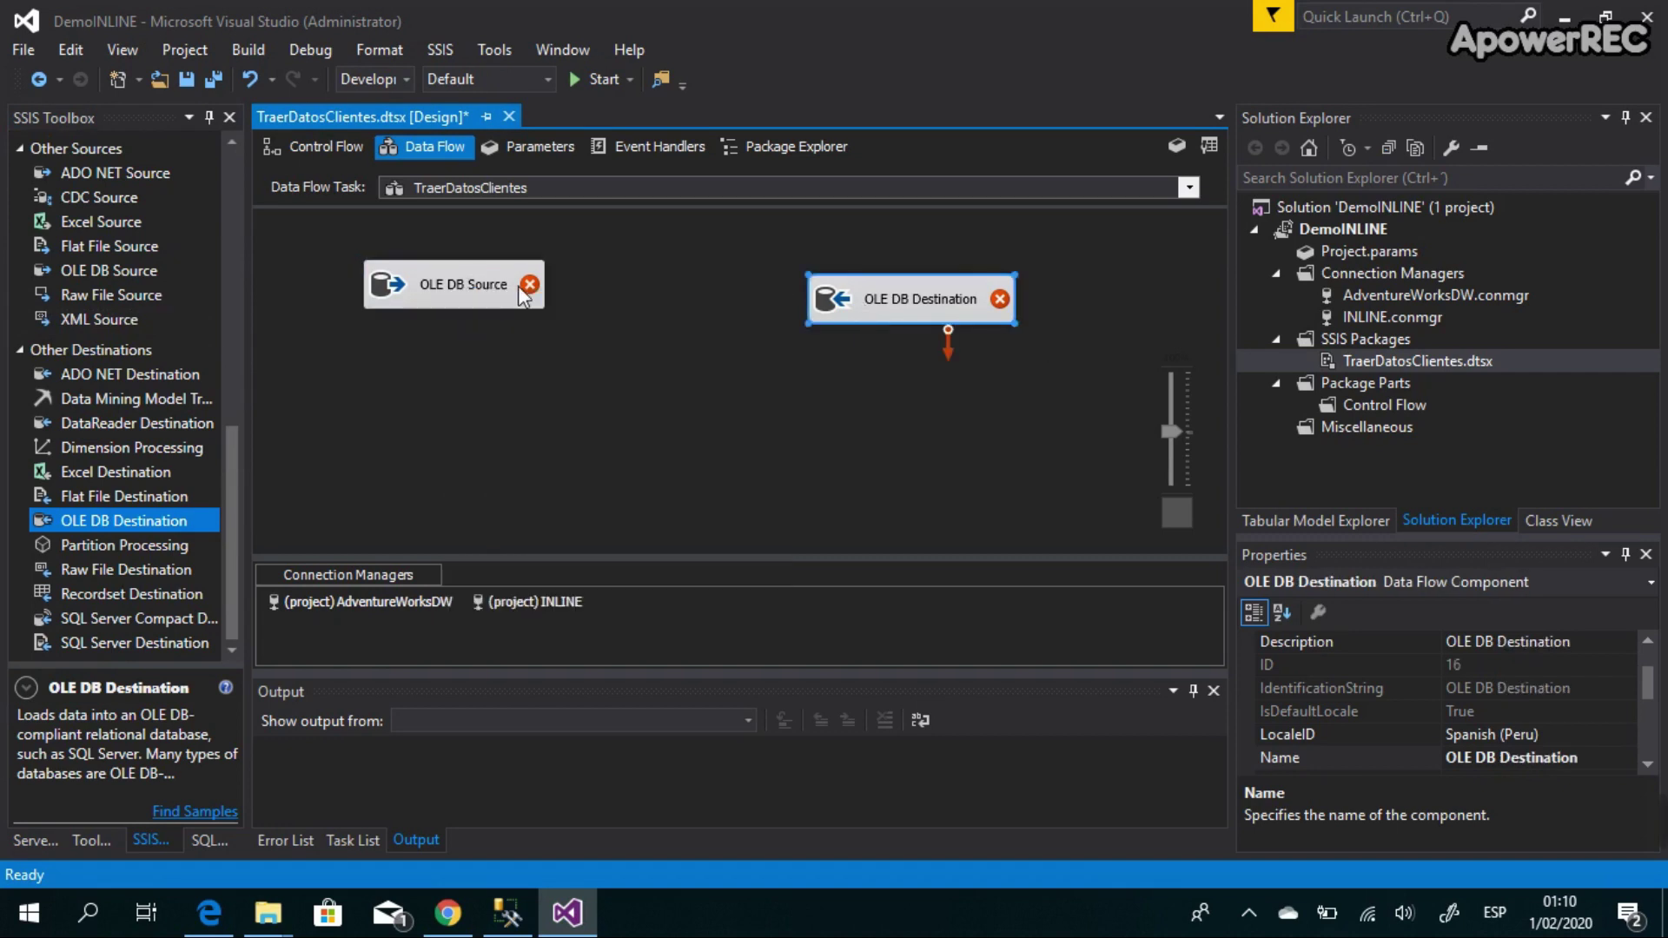
click(425, 285)
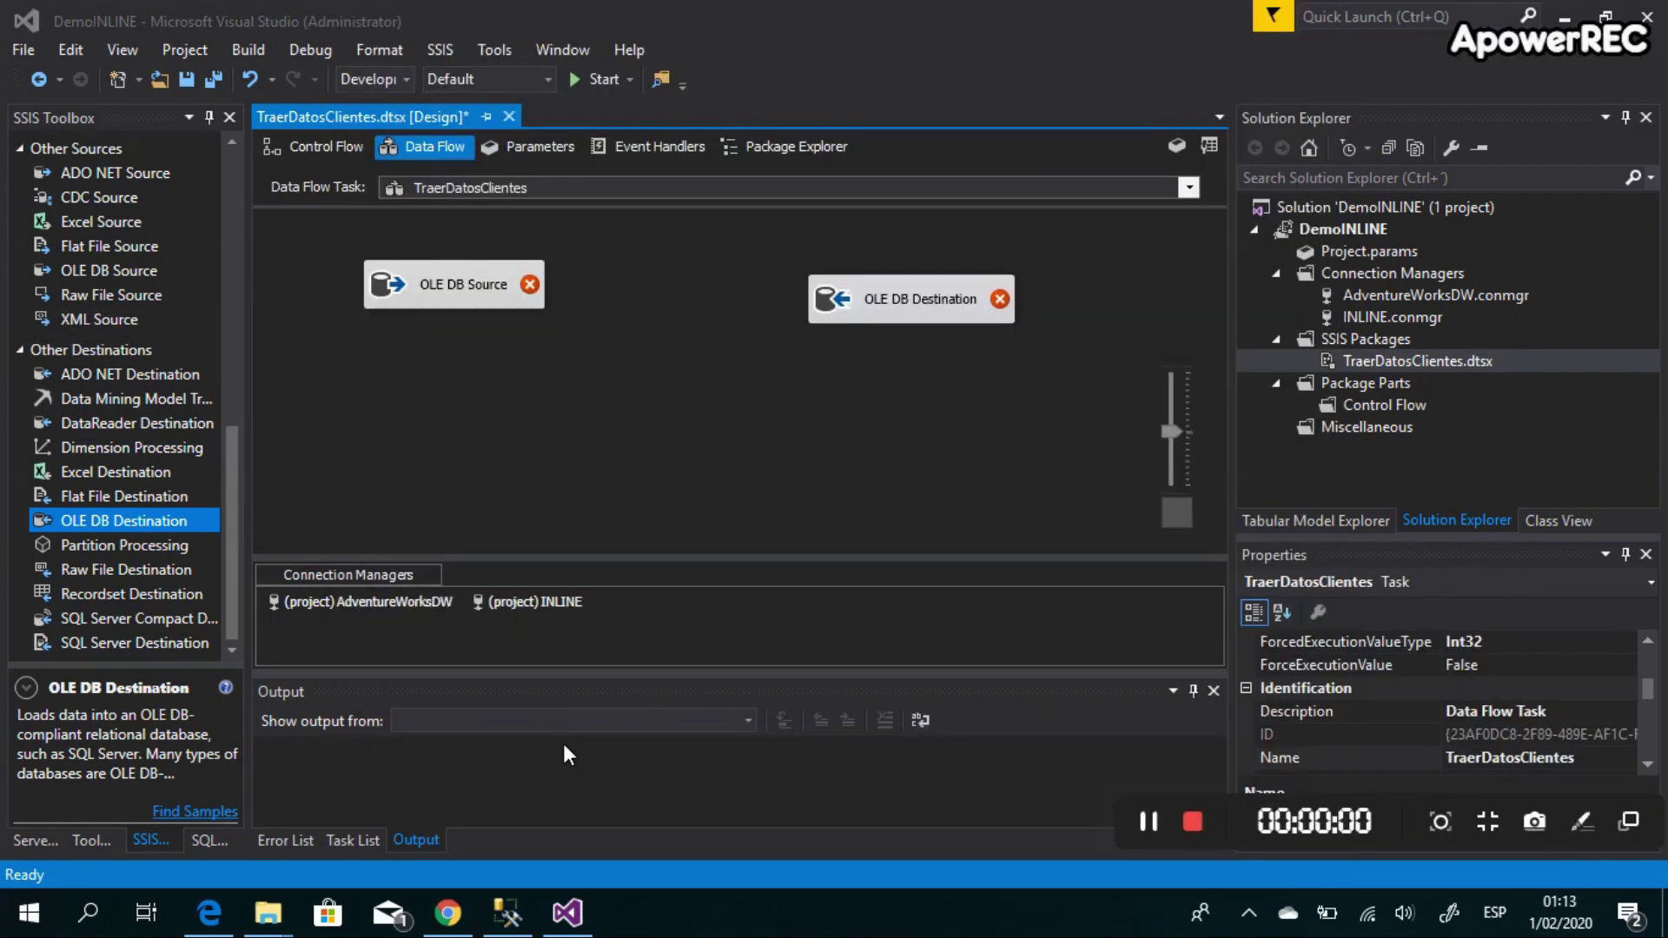
Step: Edit the OLE DB Source to use the AdventureWorksDW connection with SQL command as the data access mode
double_click(461, 286)
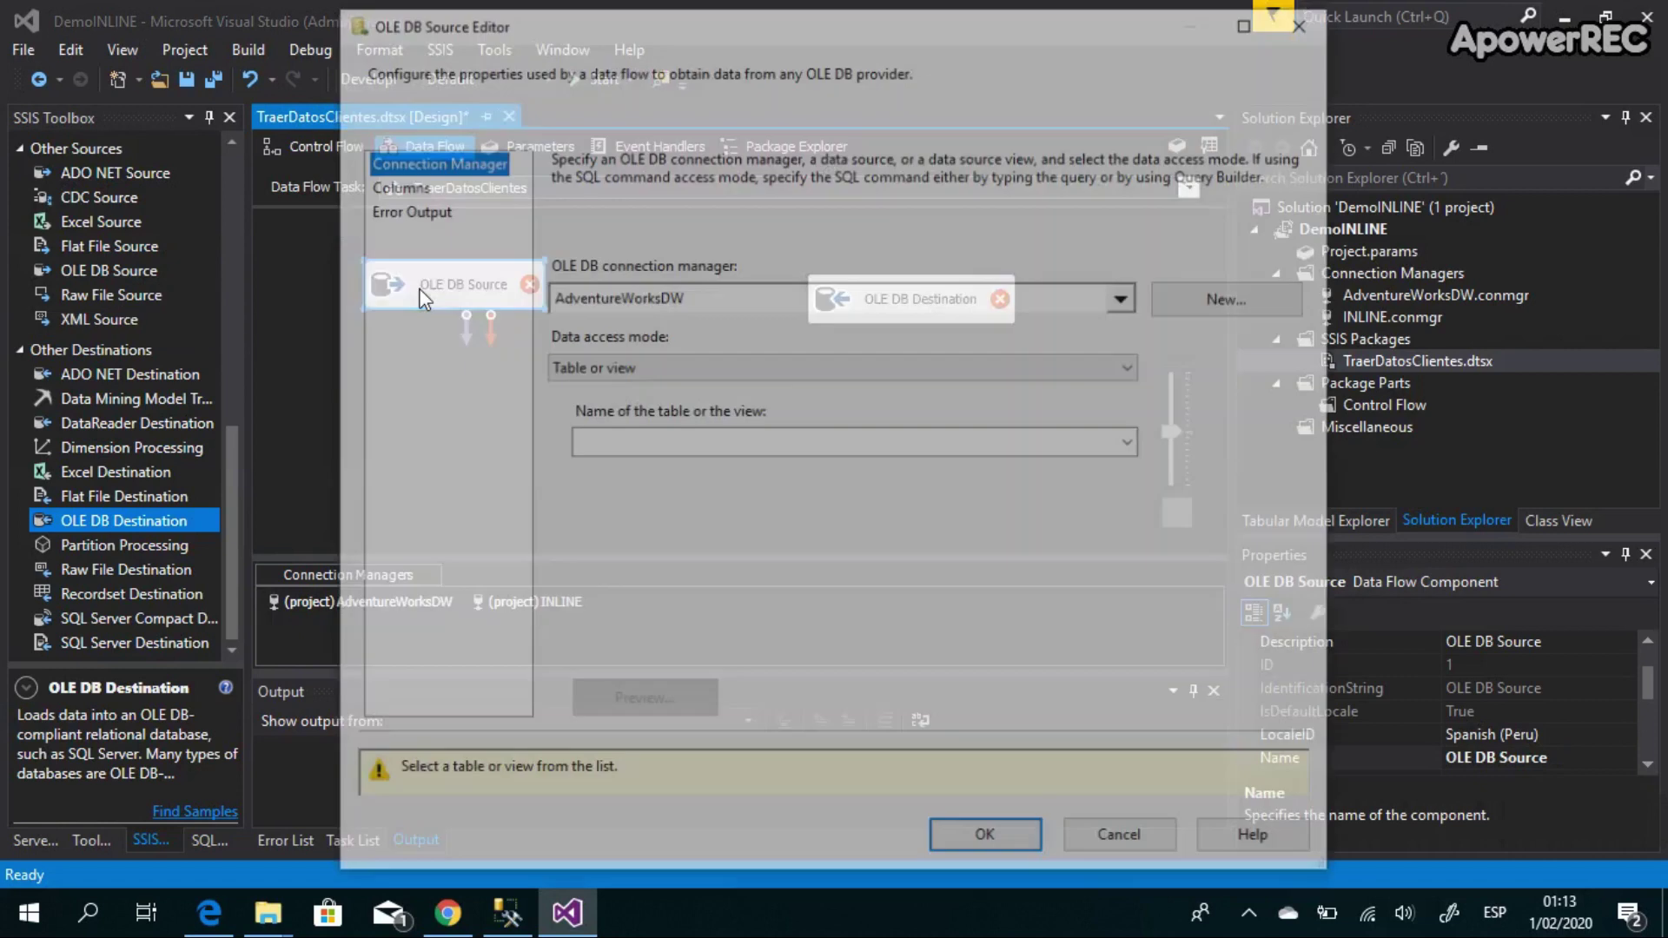
click(1125, 298)
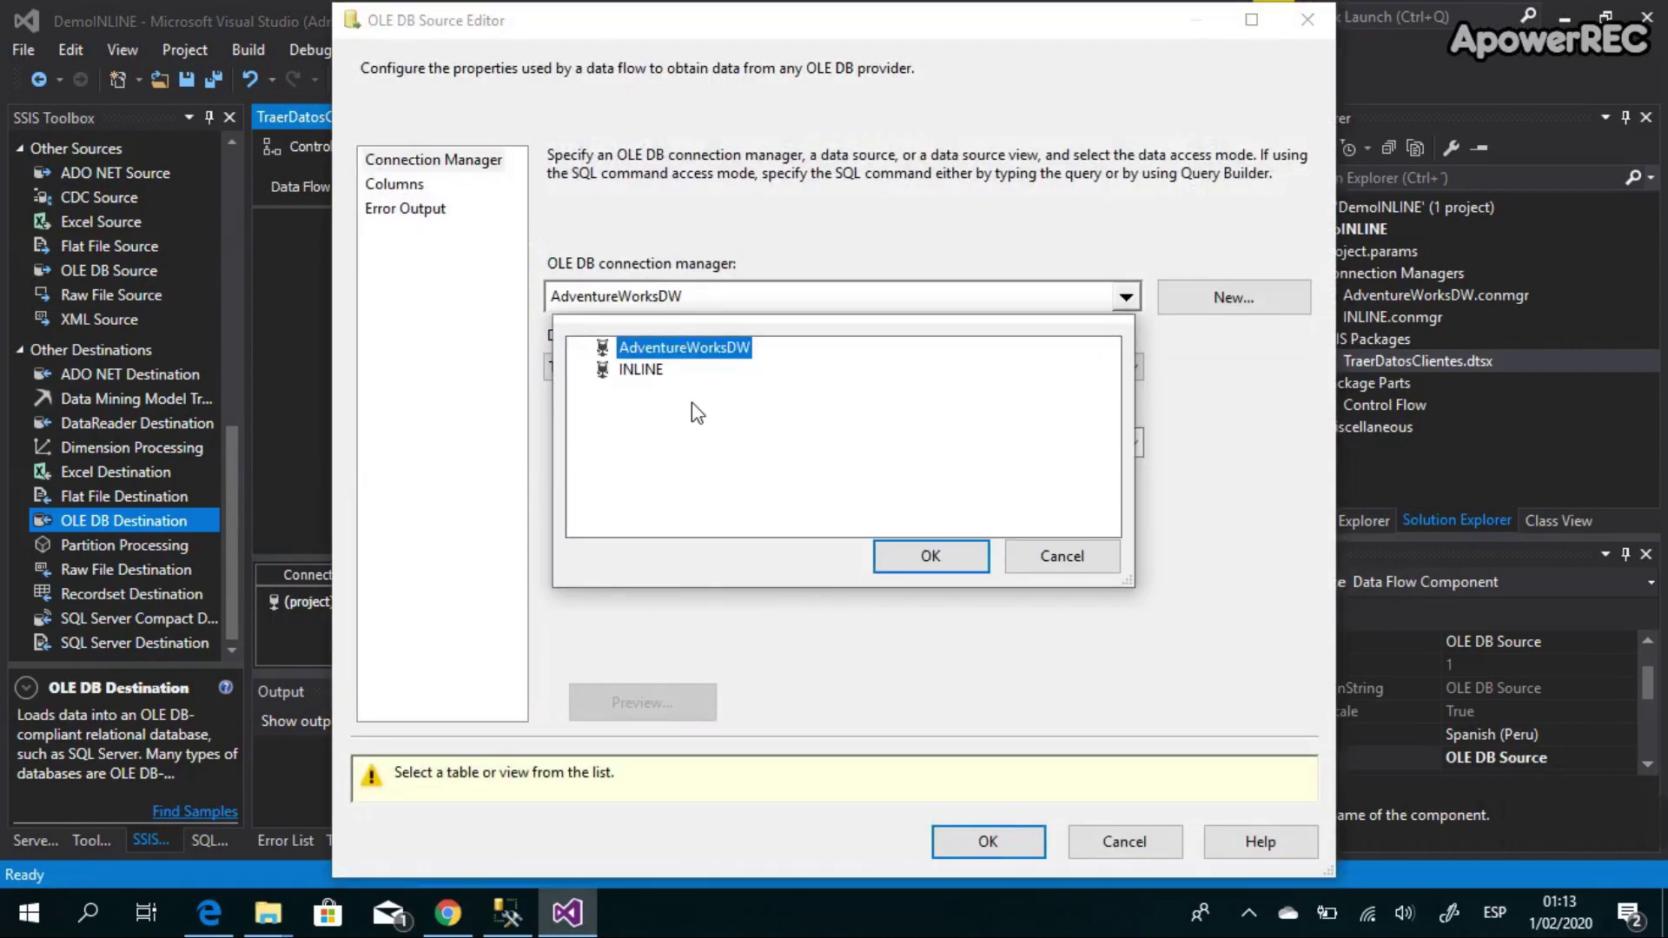
click(930, 556)
click(1091, 364)
click(1091, 365)
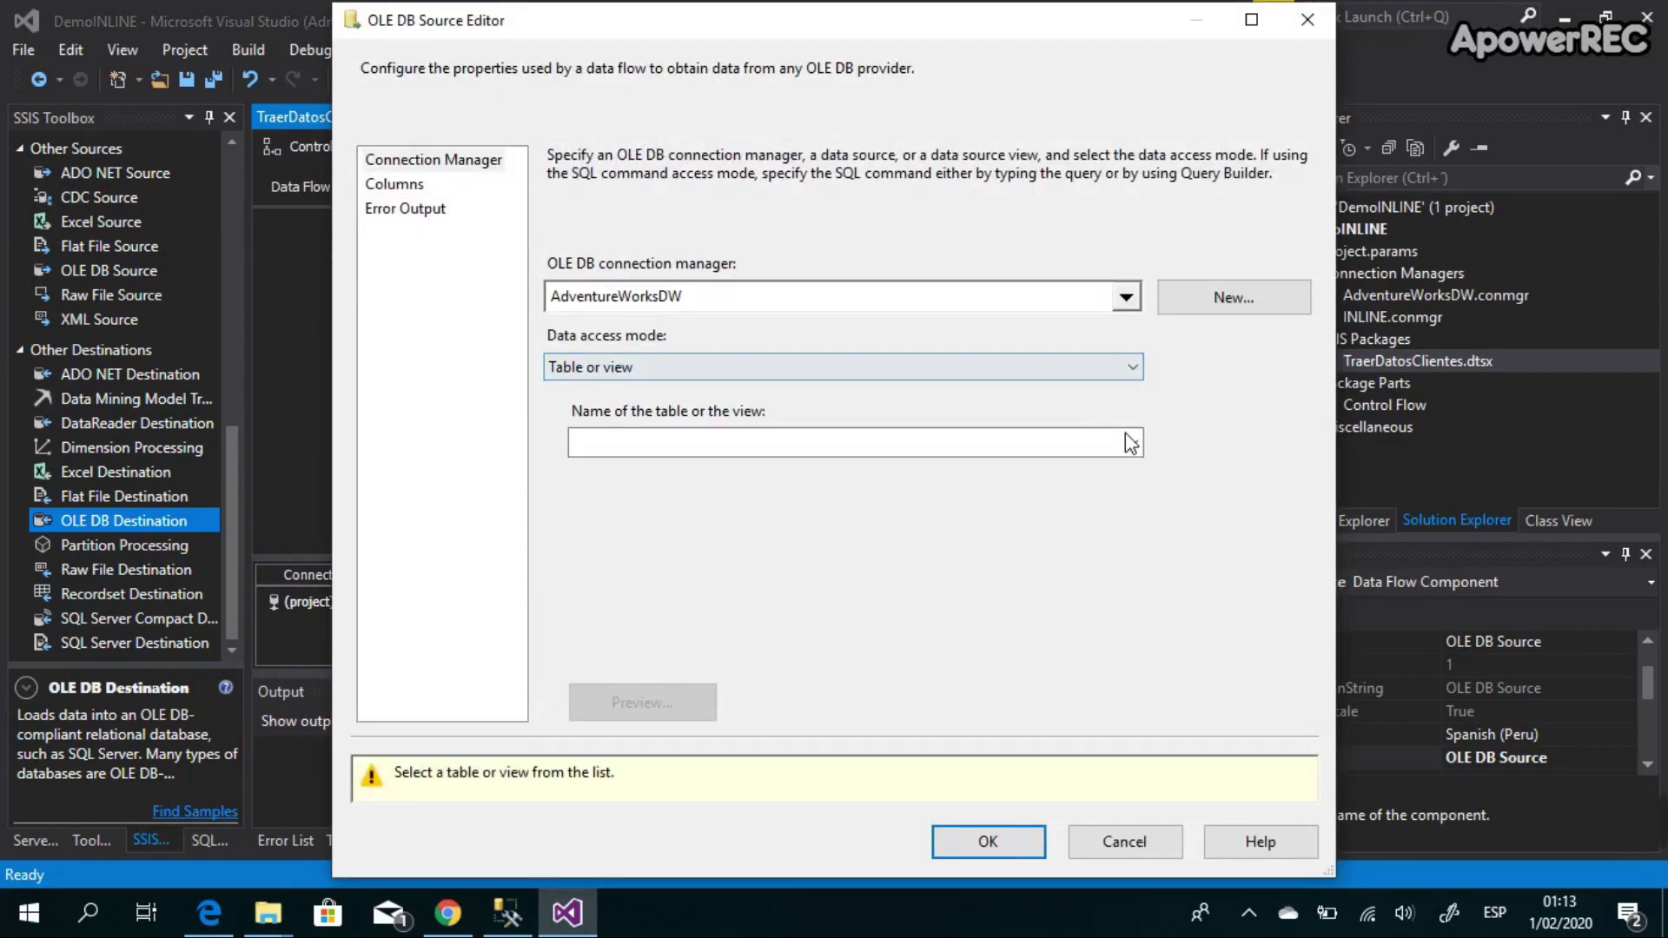
click(1131, 443)
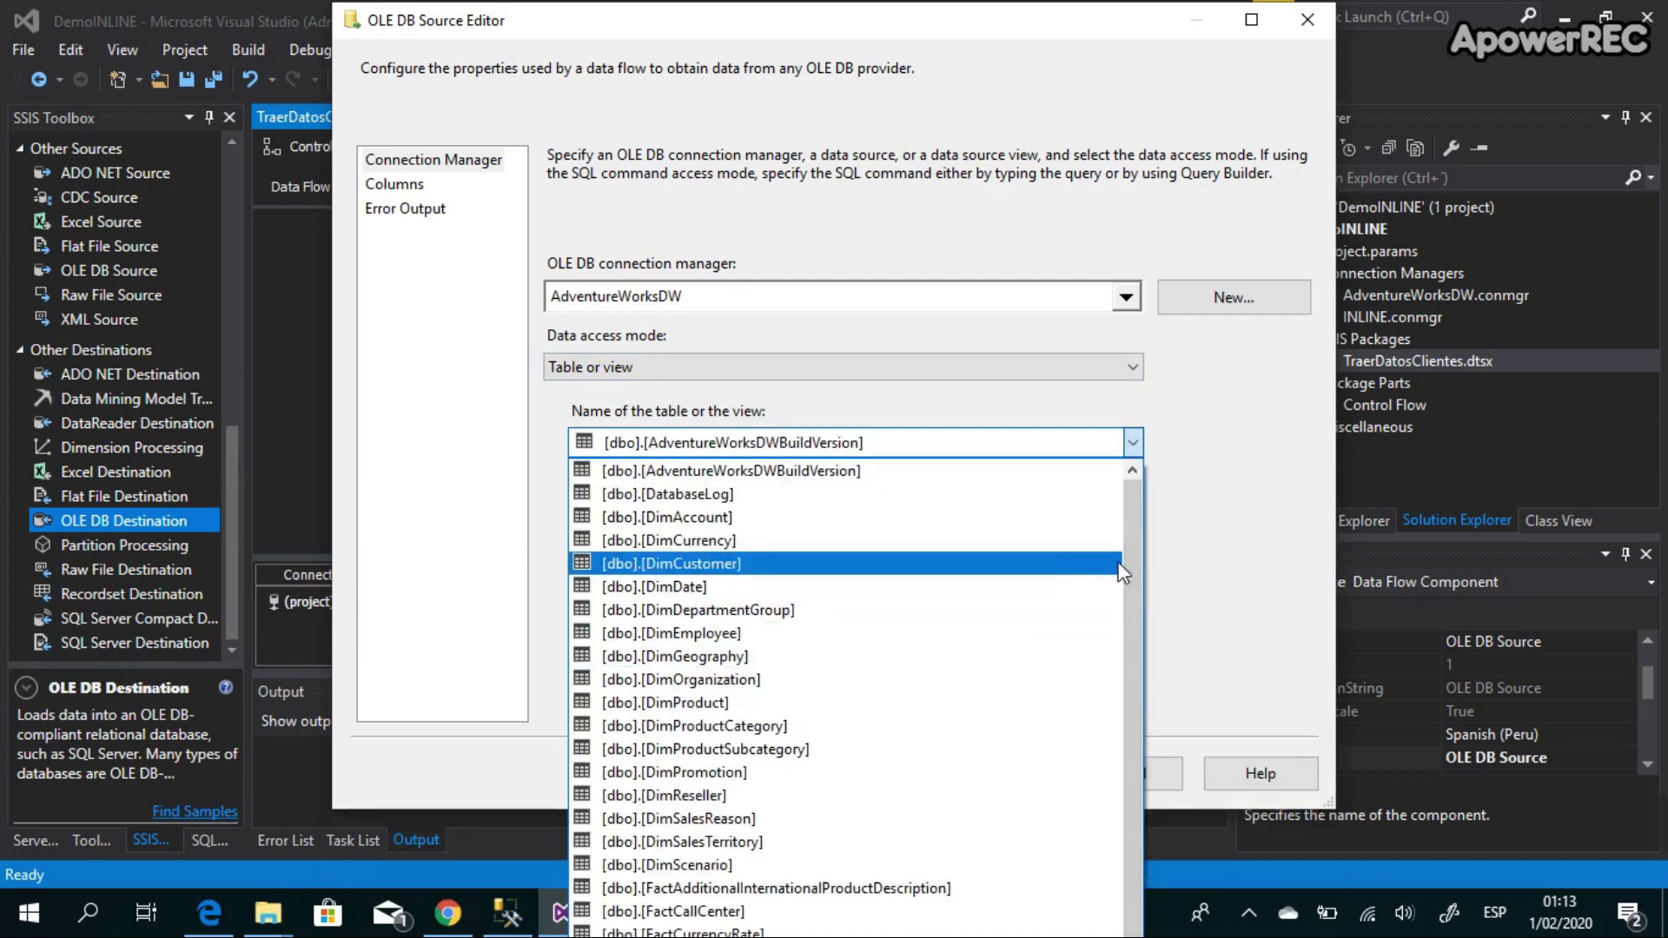
click(1251, 526)
click(682, 366)
click(681, 437)
click(680, 437)
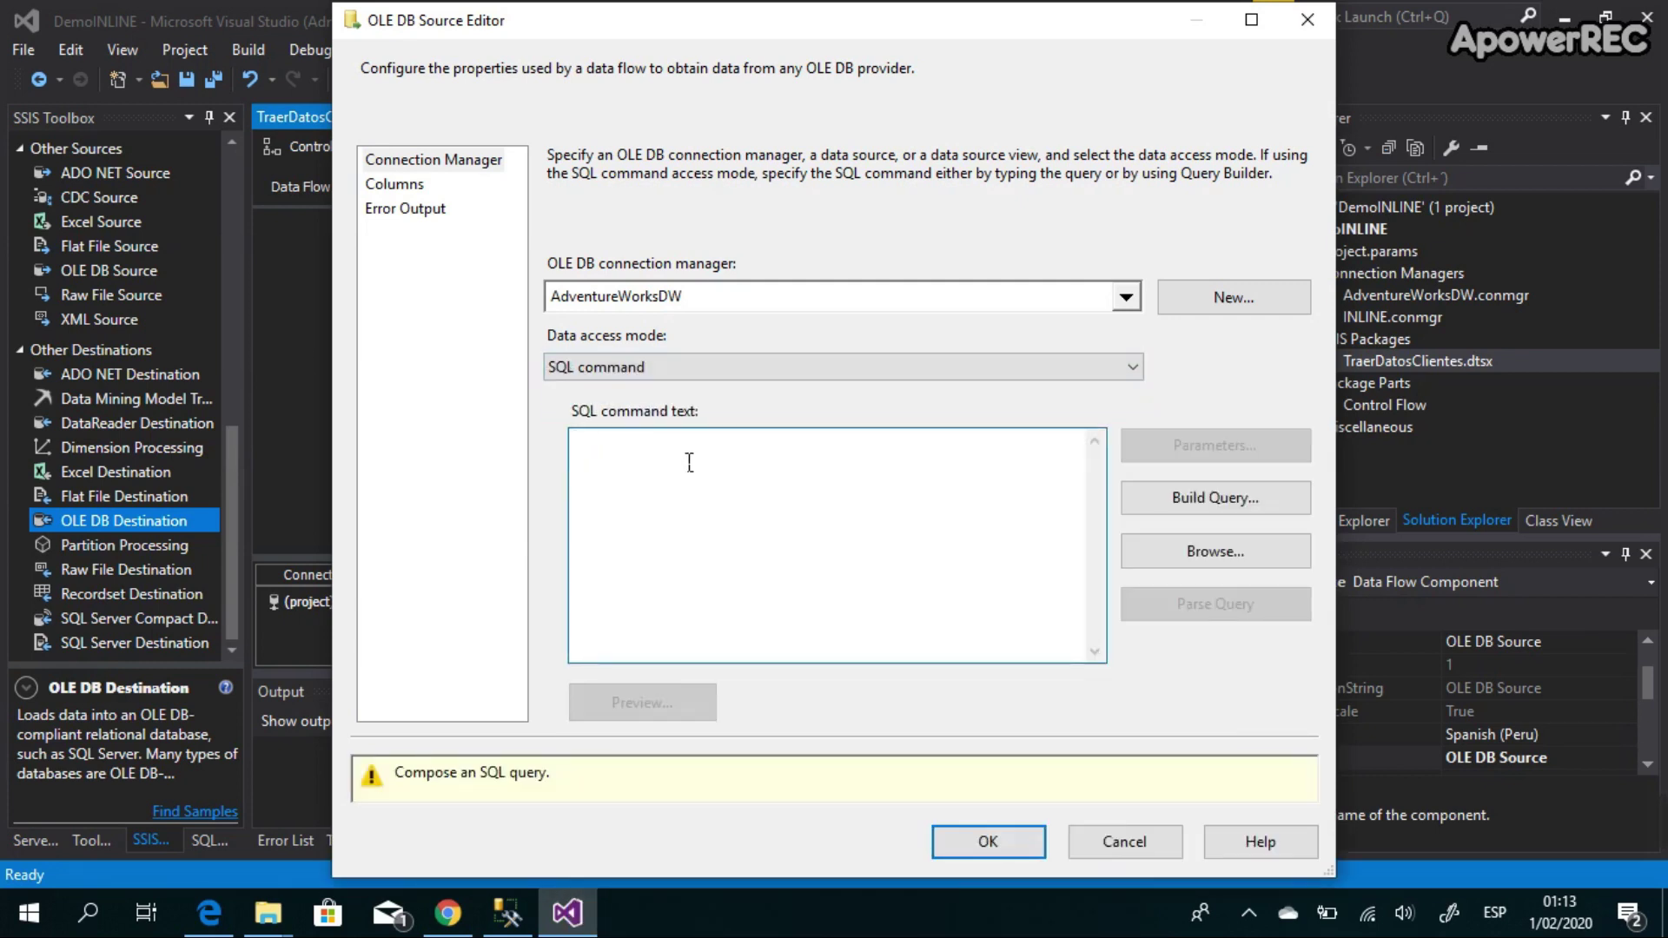
Step: Enter a query selecting codigoCliente, Nombre, Apellido, Educacion, Ocupacion, Provincia and Pais from DimCustomer inner joined to DimGeography on GeographyKey, closing the final bracket
text(SELECT [CustomerAlternateKey] as codigoCliente,     [FirstName] as Nombre,     [LastName] as Apellido,      [SpanishEducation] as Educacion,         [SpanishOccupation] as Ocupacion,   [StateProvinceName] as Provincia, [SpanishCountryRegionName] as Pais   FROM [AdventureWorksDW2016].[dbo].[DimCustomer]    inner join [DimGeography] on    [DimCustomer].[GeographyKey]= [DimGeography].[GeographyKey)
click(643, 702)
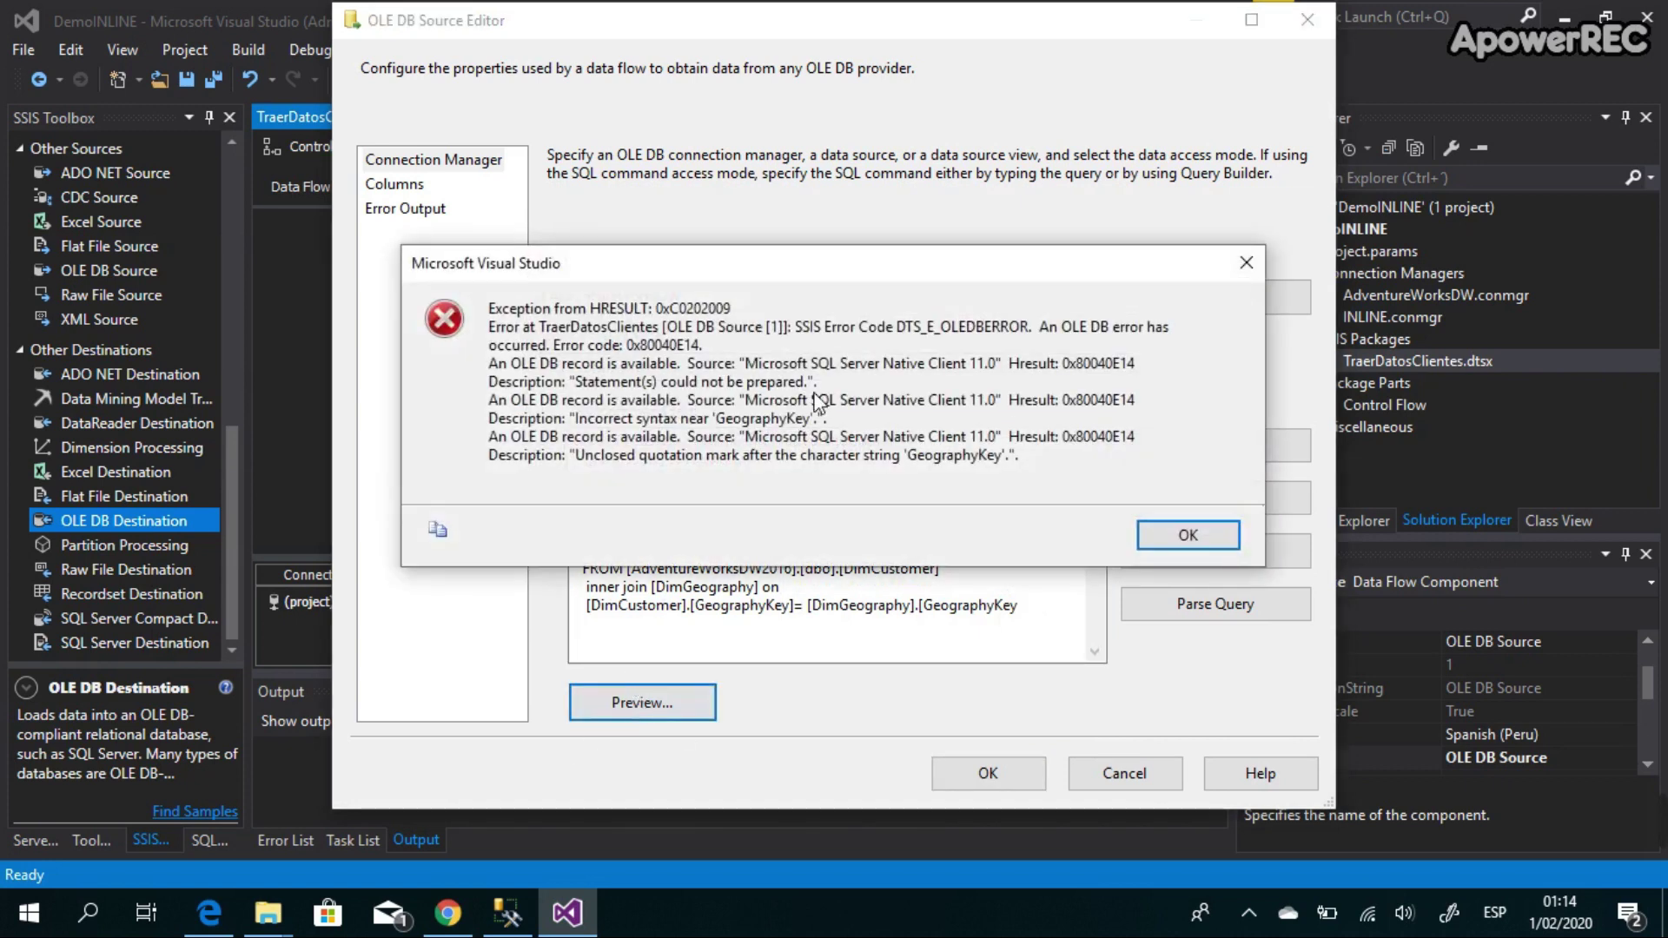
click(1195, 538)
click(1030, 620)
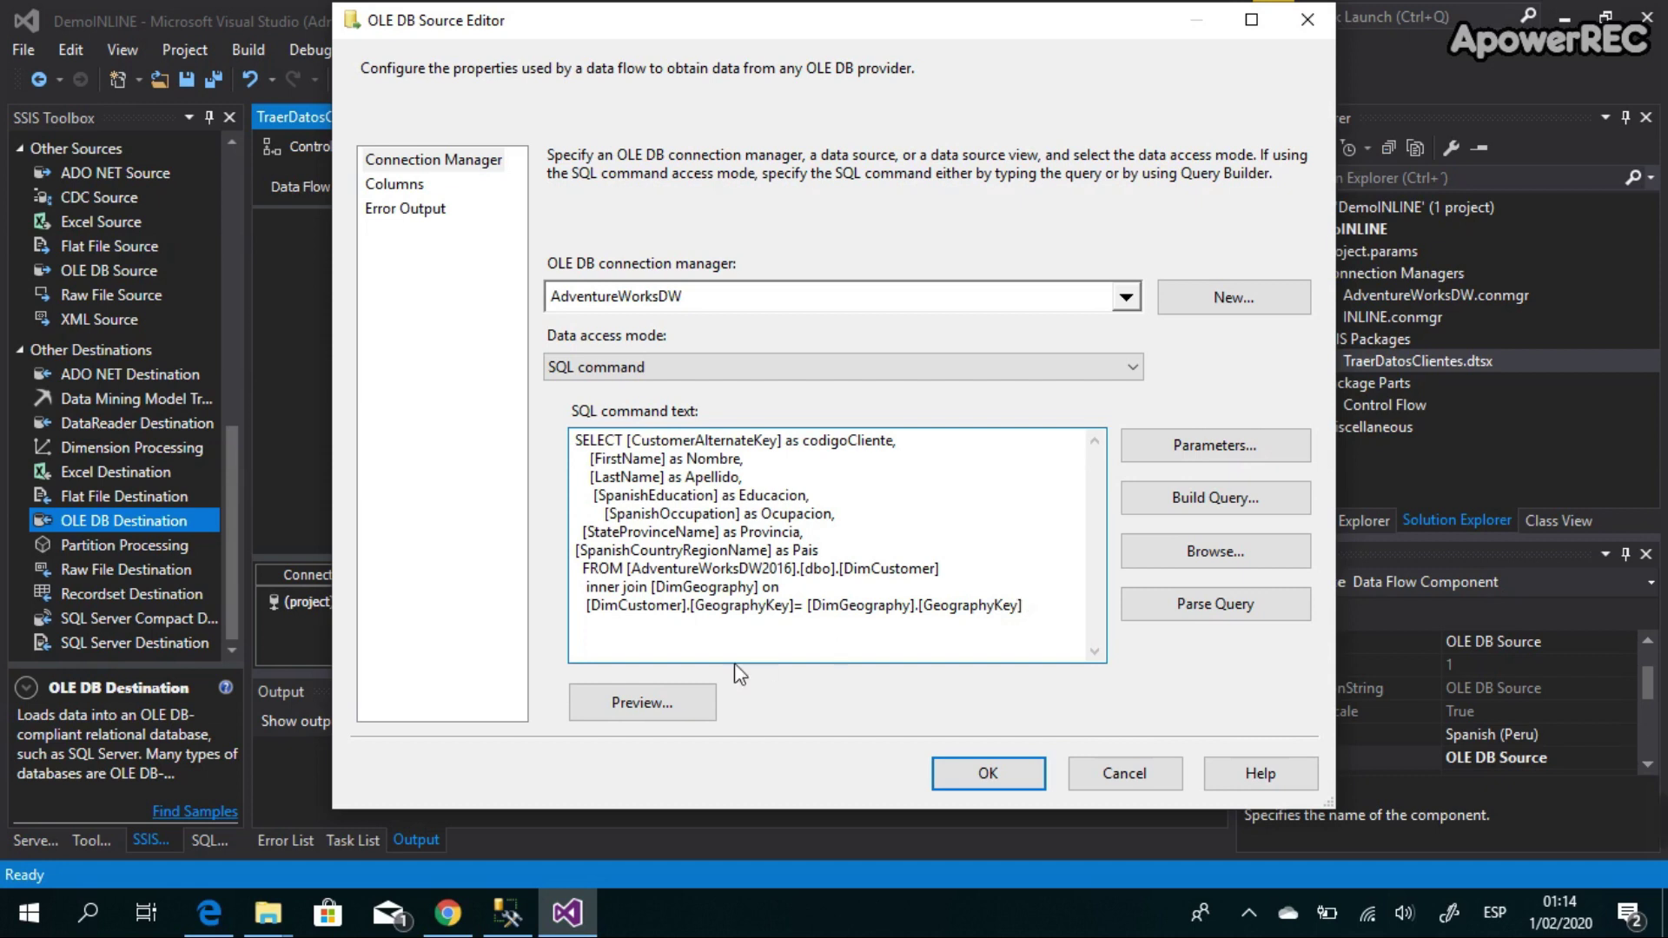
Step: Preview the query's rows across all columns up to Pais, and save the OLE DB Source settings
click(648, 700)
drag(737, 603, 479, 666)
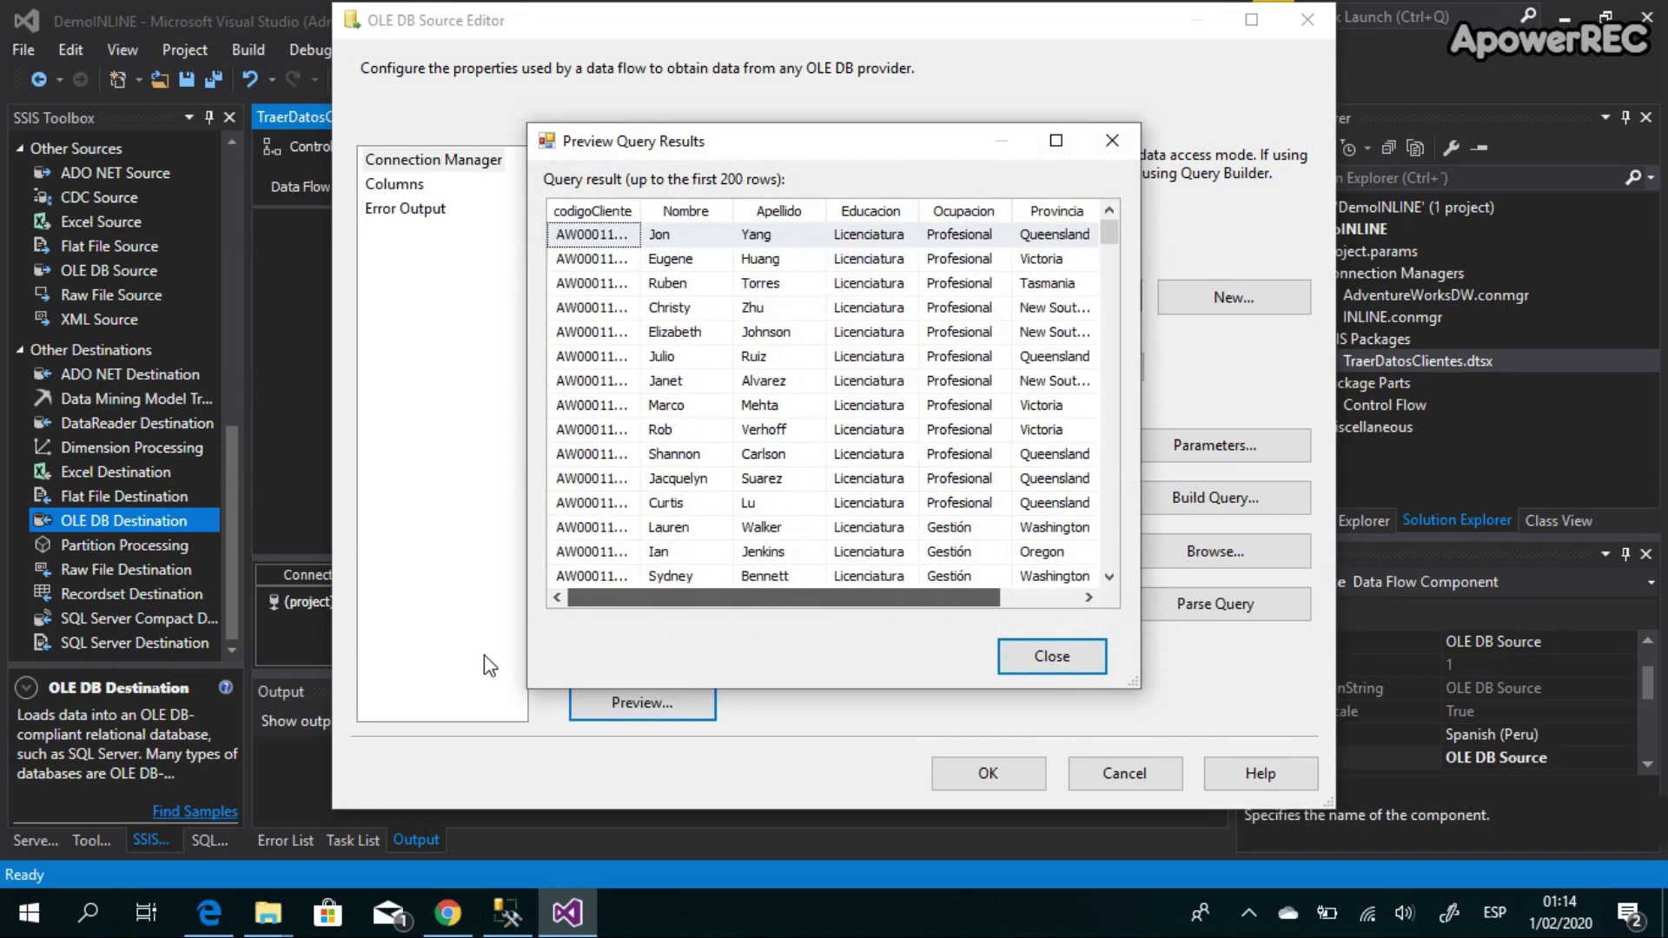
drag(641, 598, 1040, 566)
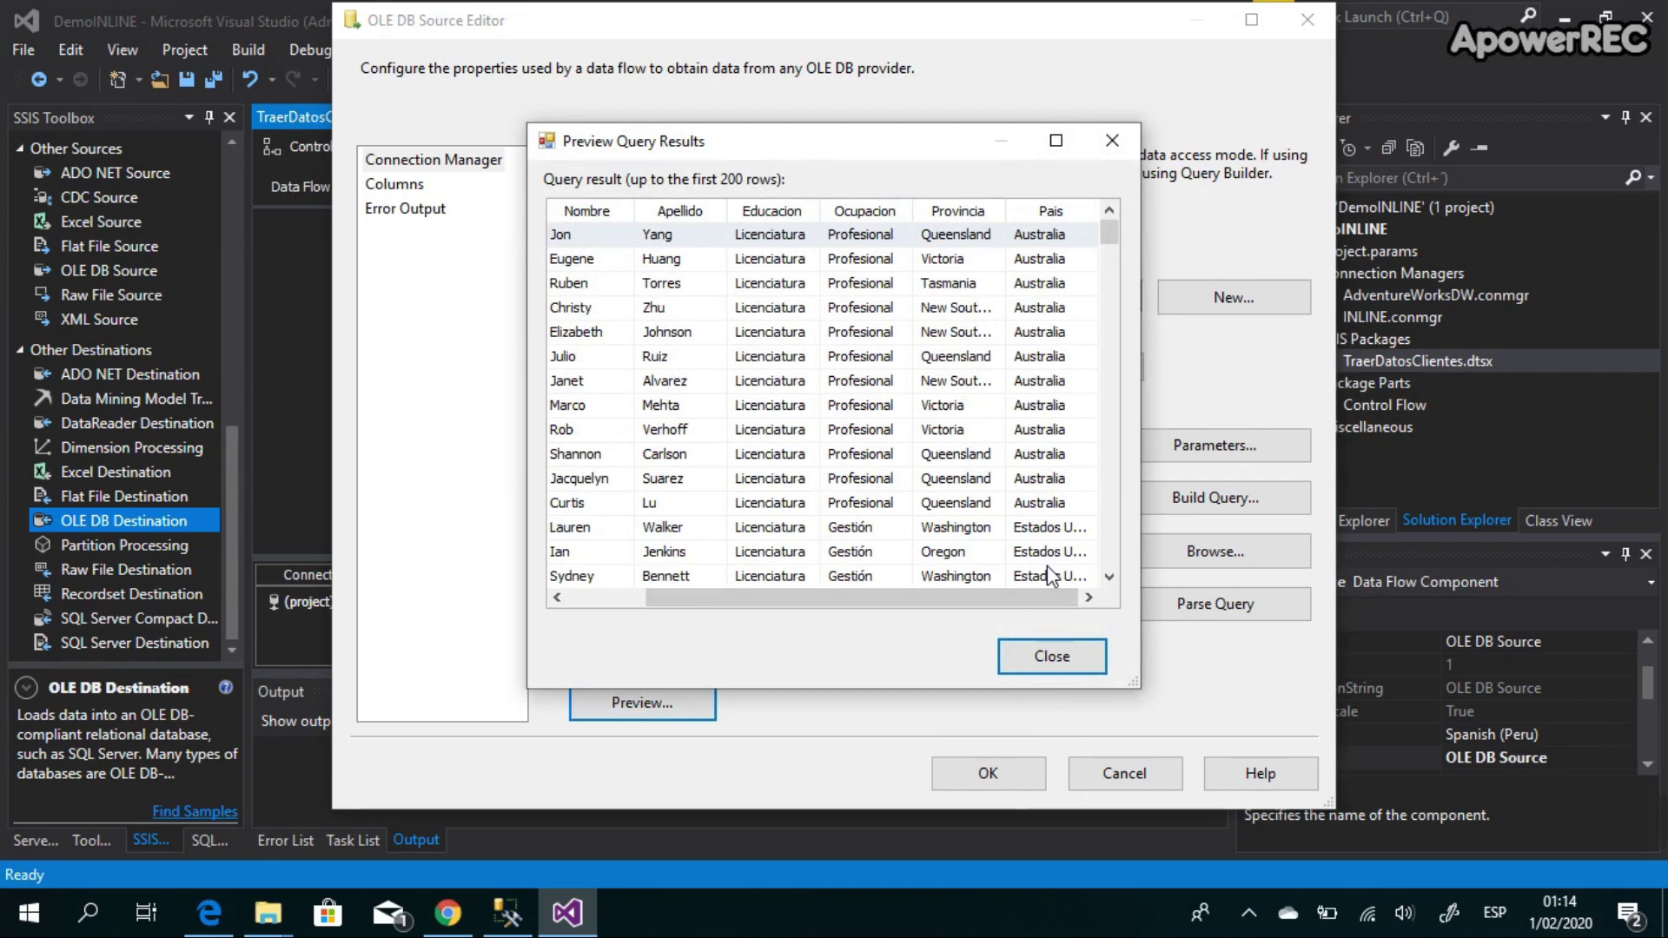
click(1044, 659)
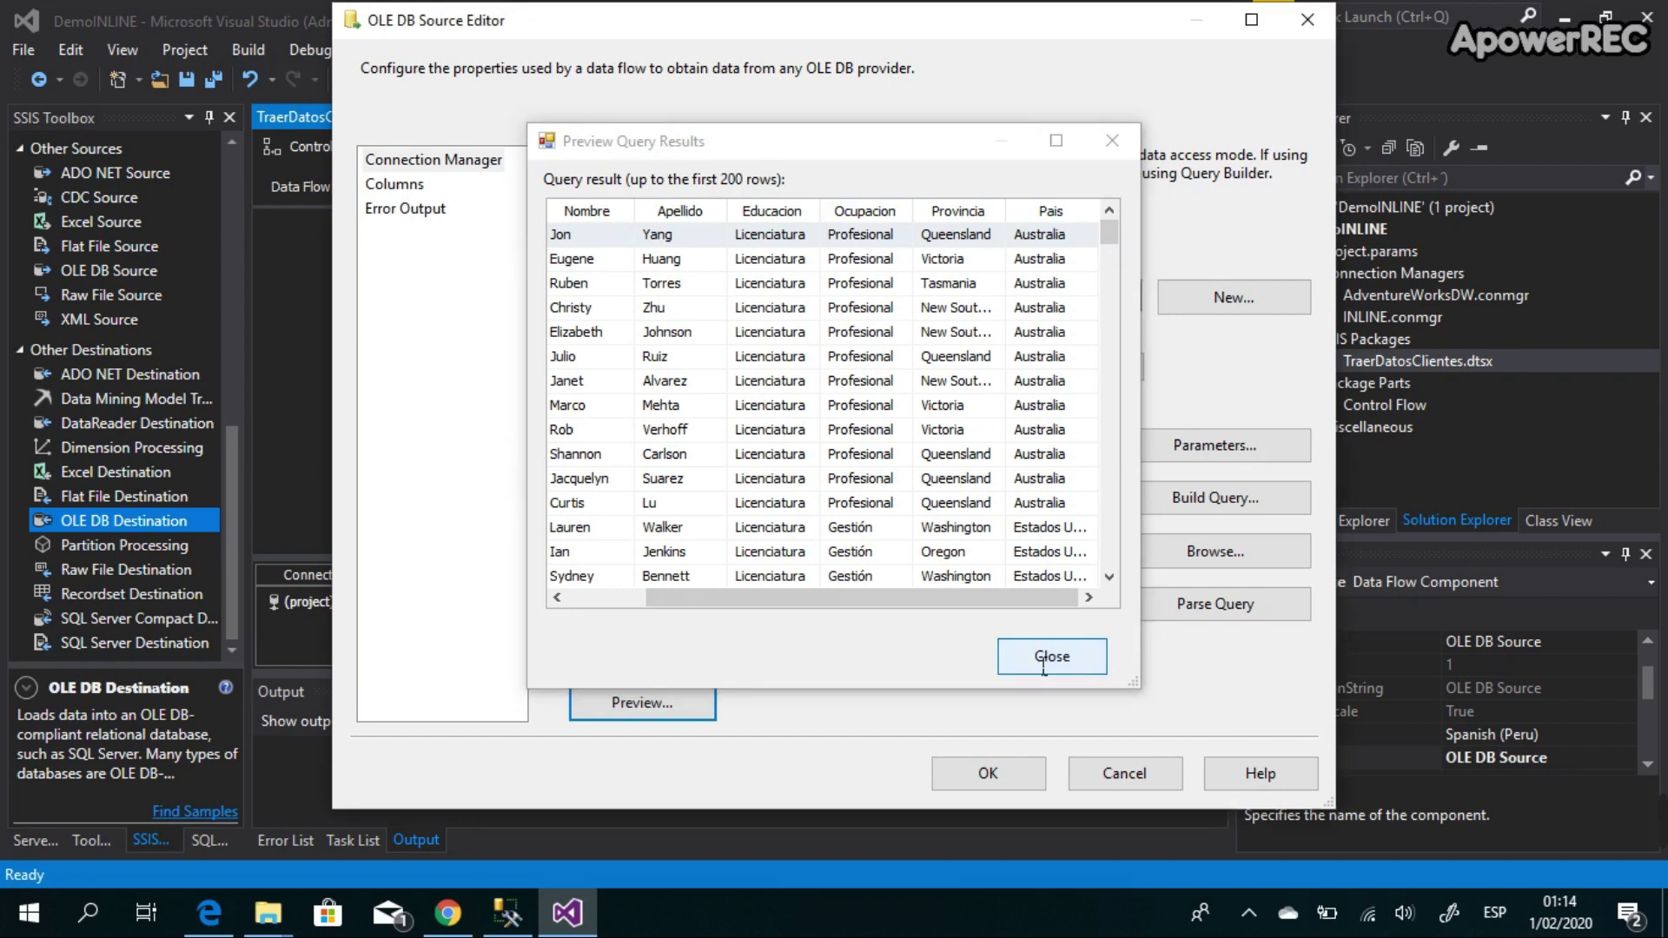
click(999, 772)
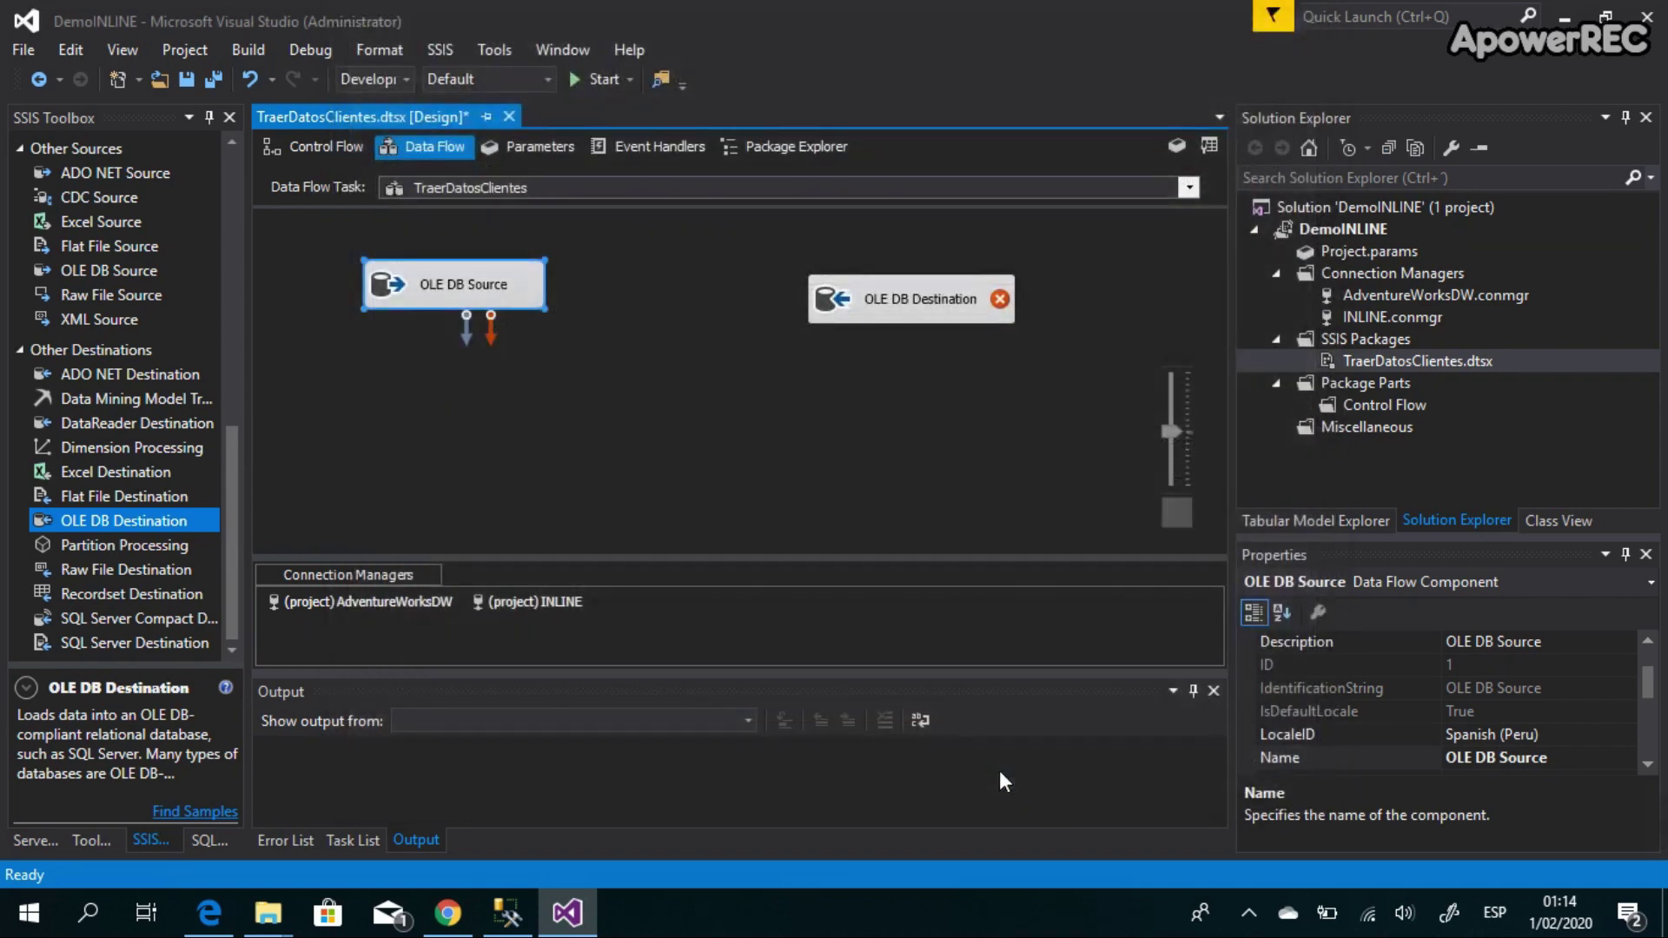
Step: Edit the OLE DB Destination, continuing despite the missing input columns, and set its connection manager to INLINE
click(872, 307)
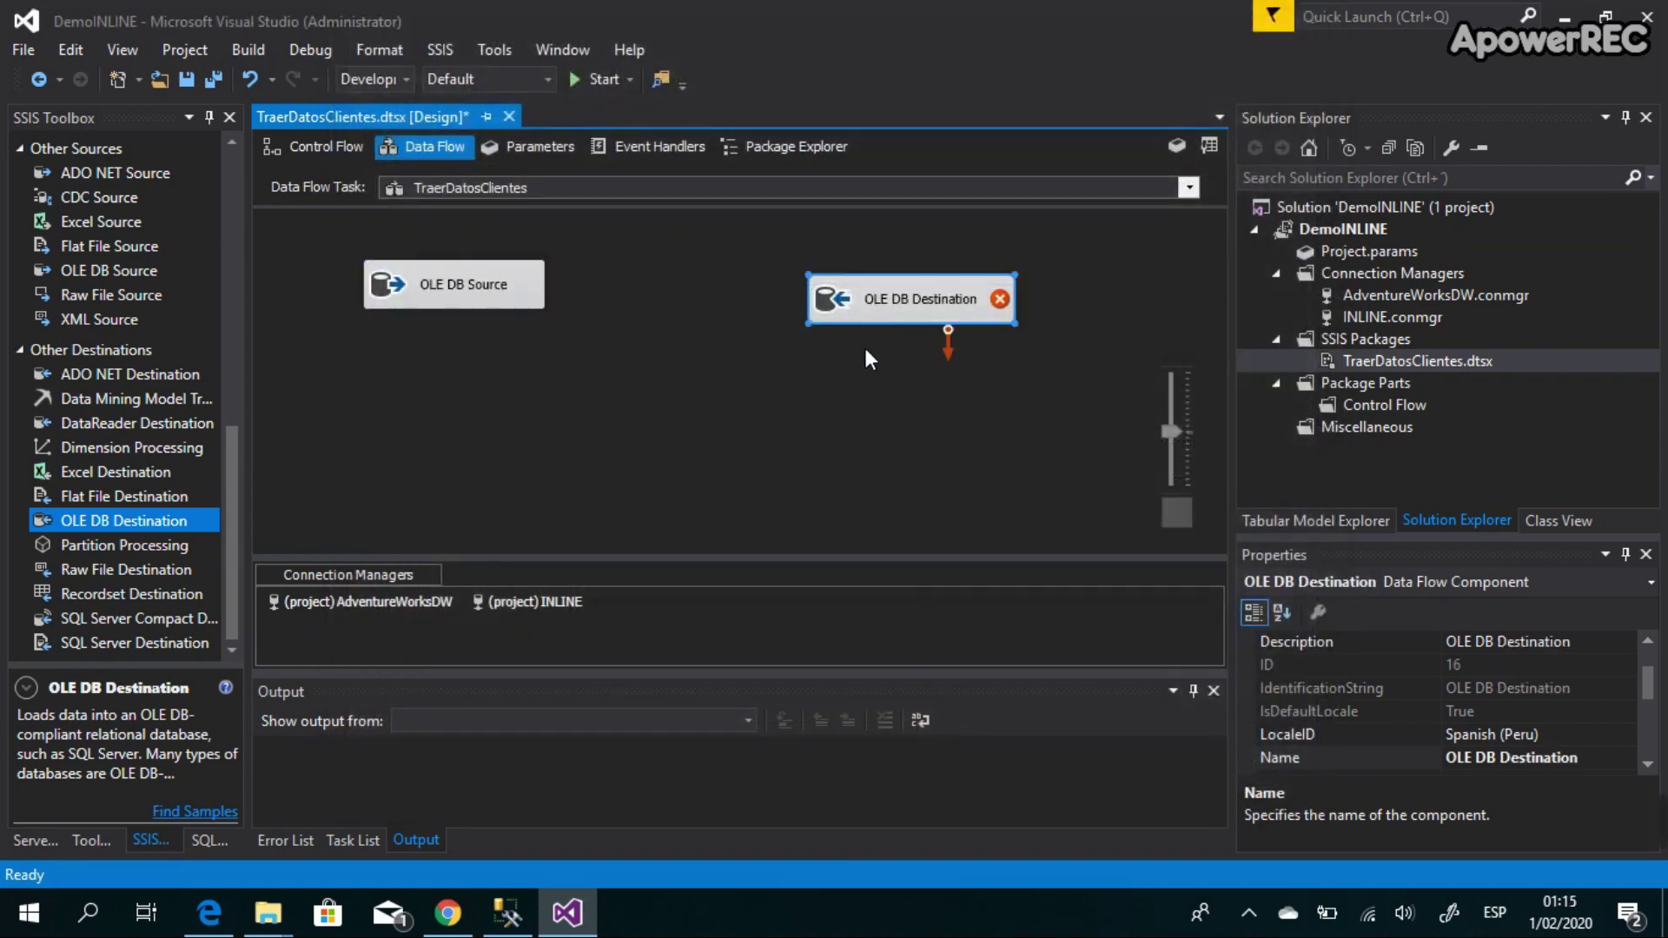
double_click(926, 300)
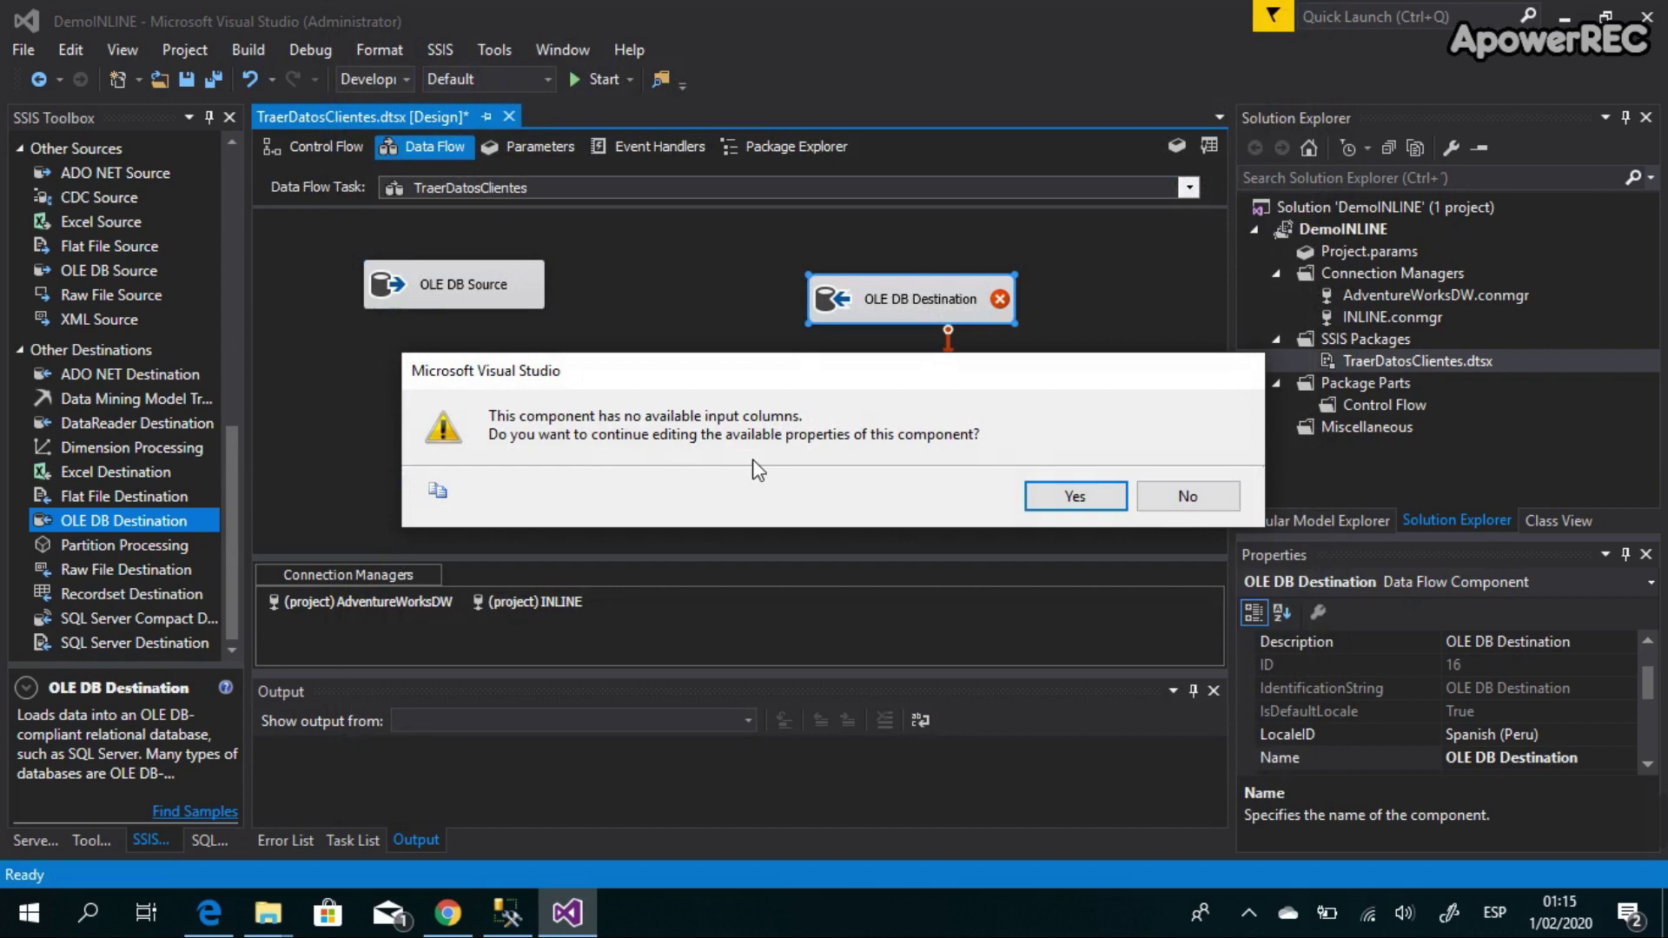
click(1058, 497)
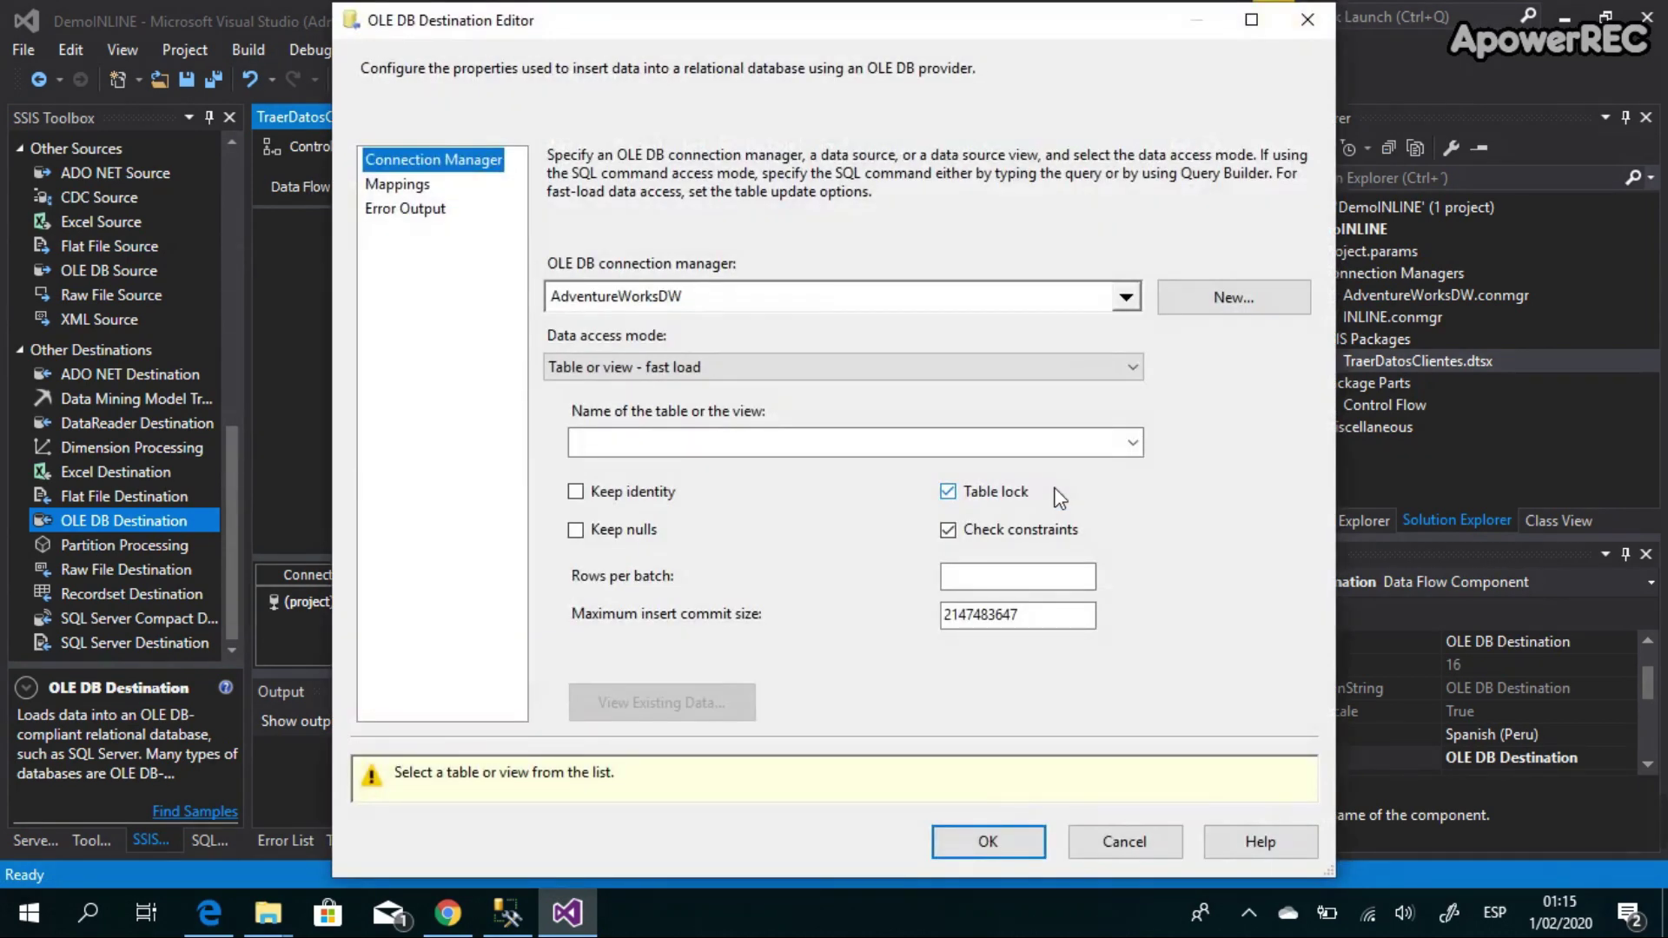
click(1126, 296)
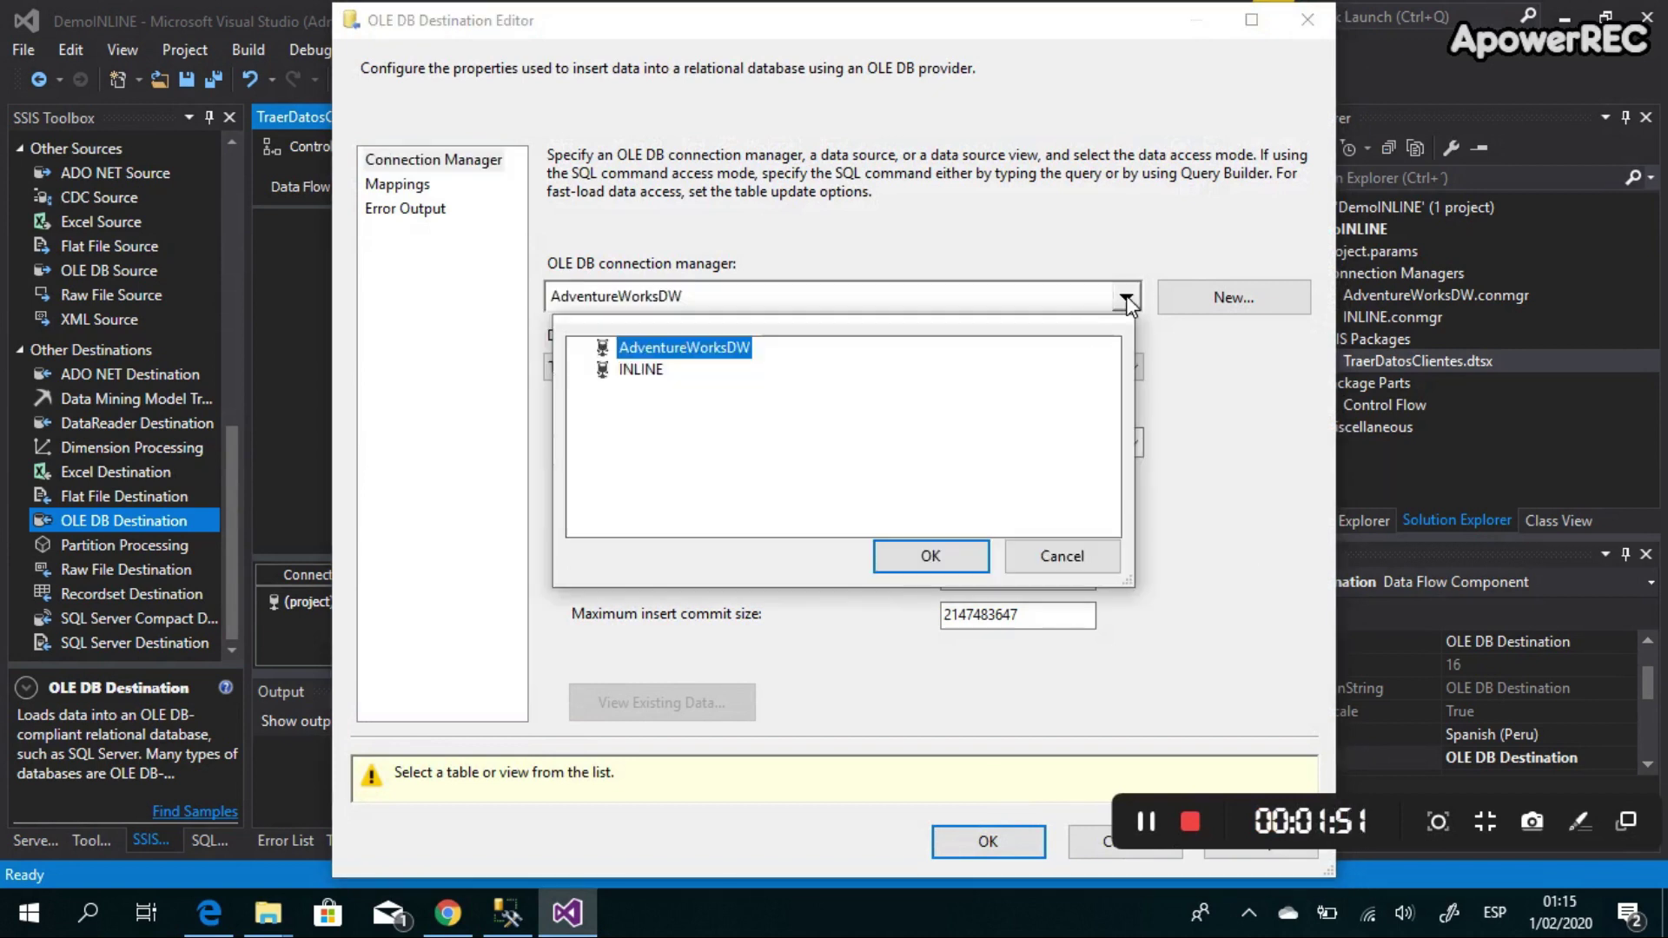
click(1062, 556)
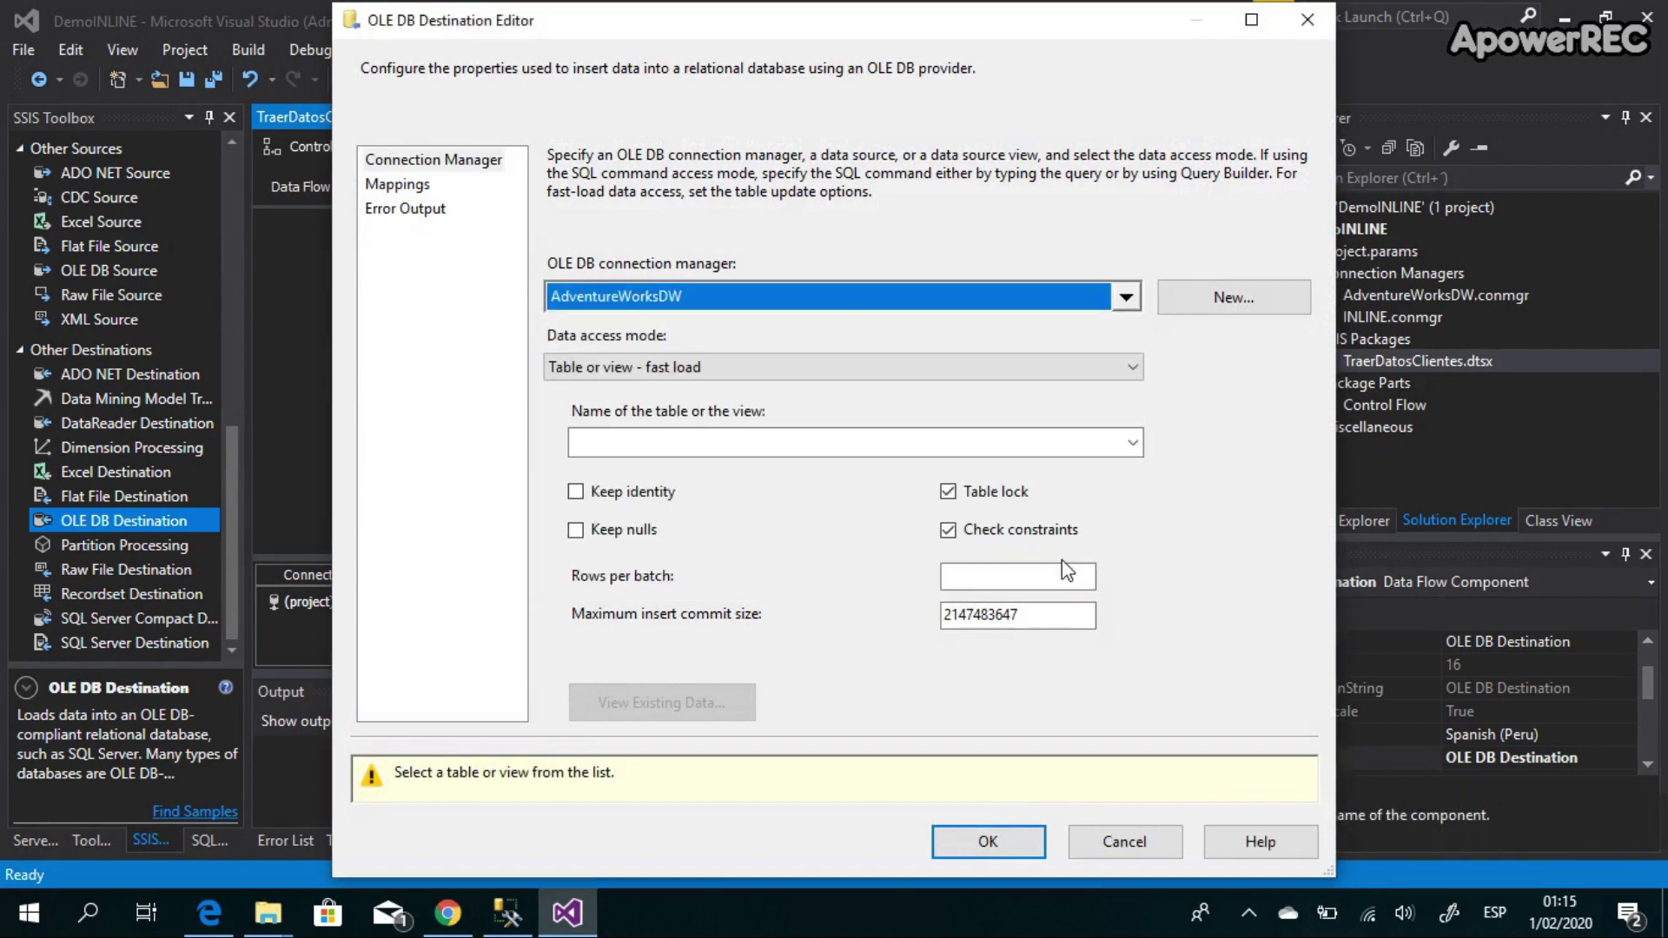
click(1126, 298)
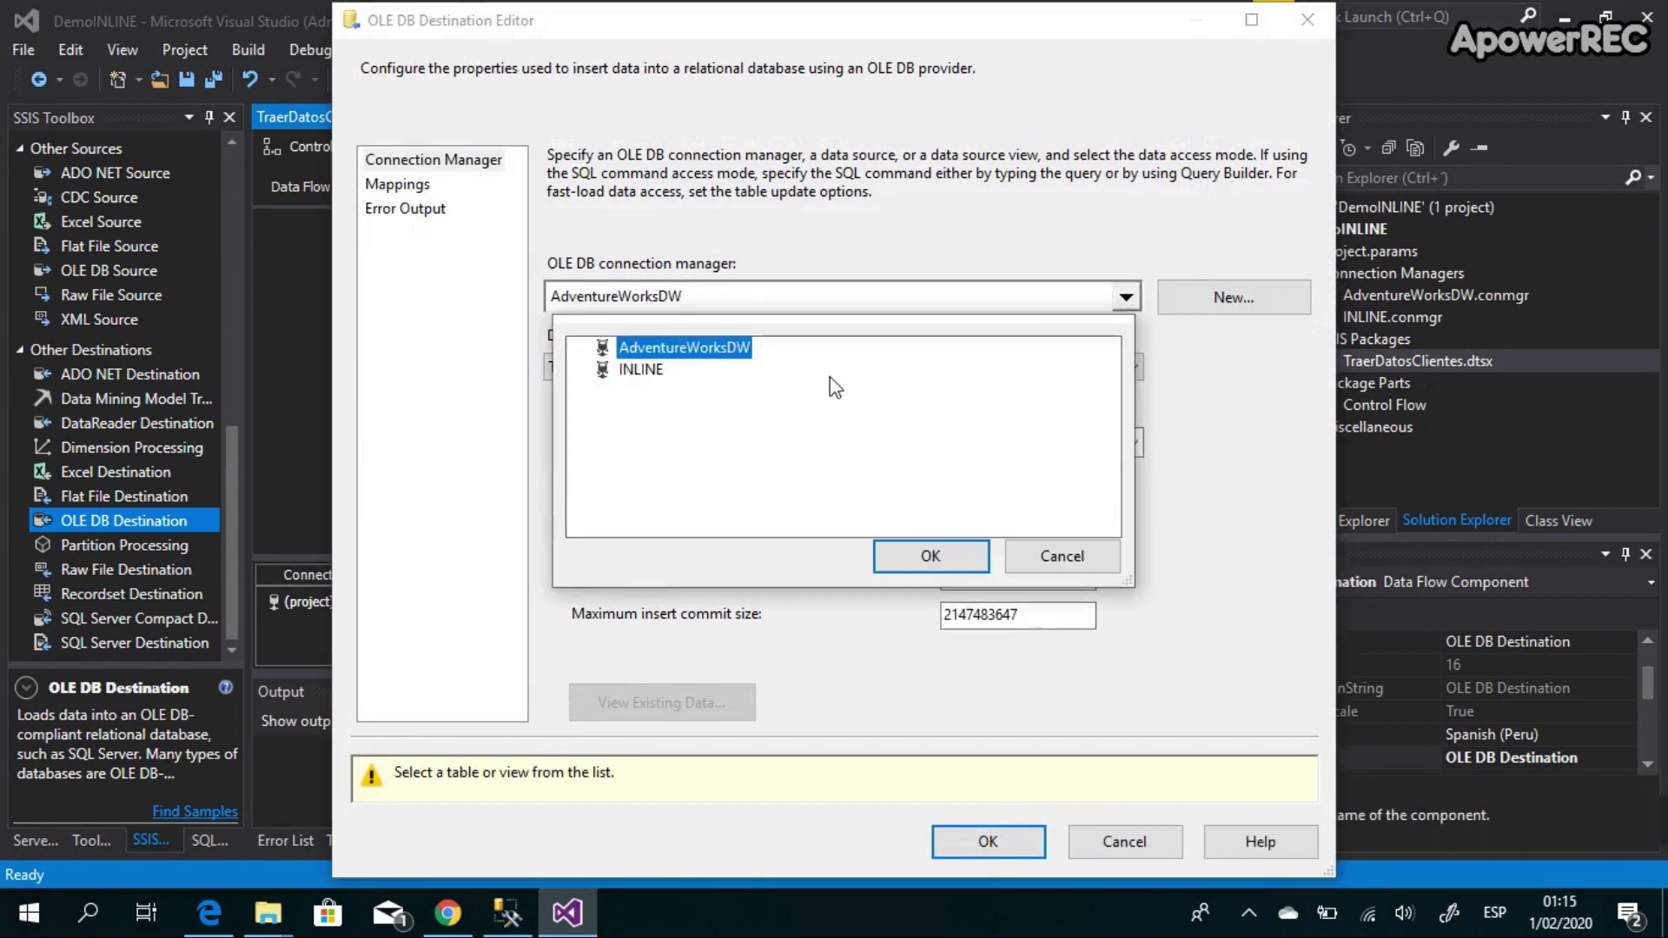
click(625, 372)
click(949, 563)
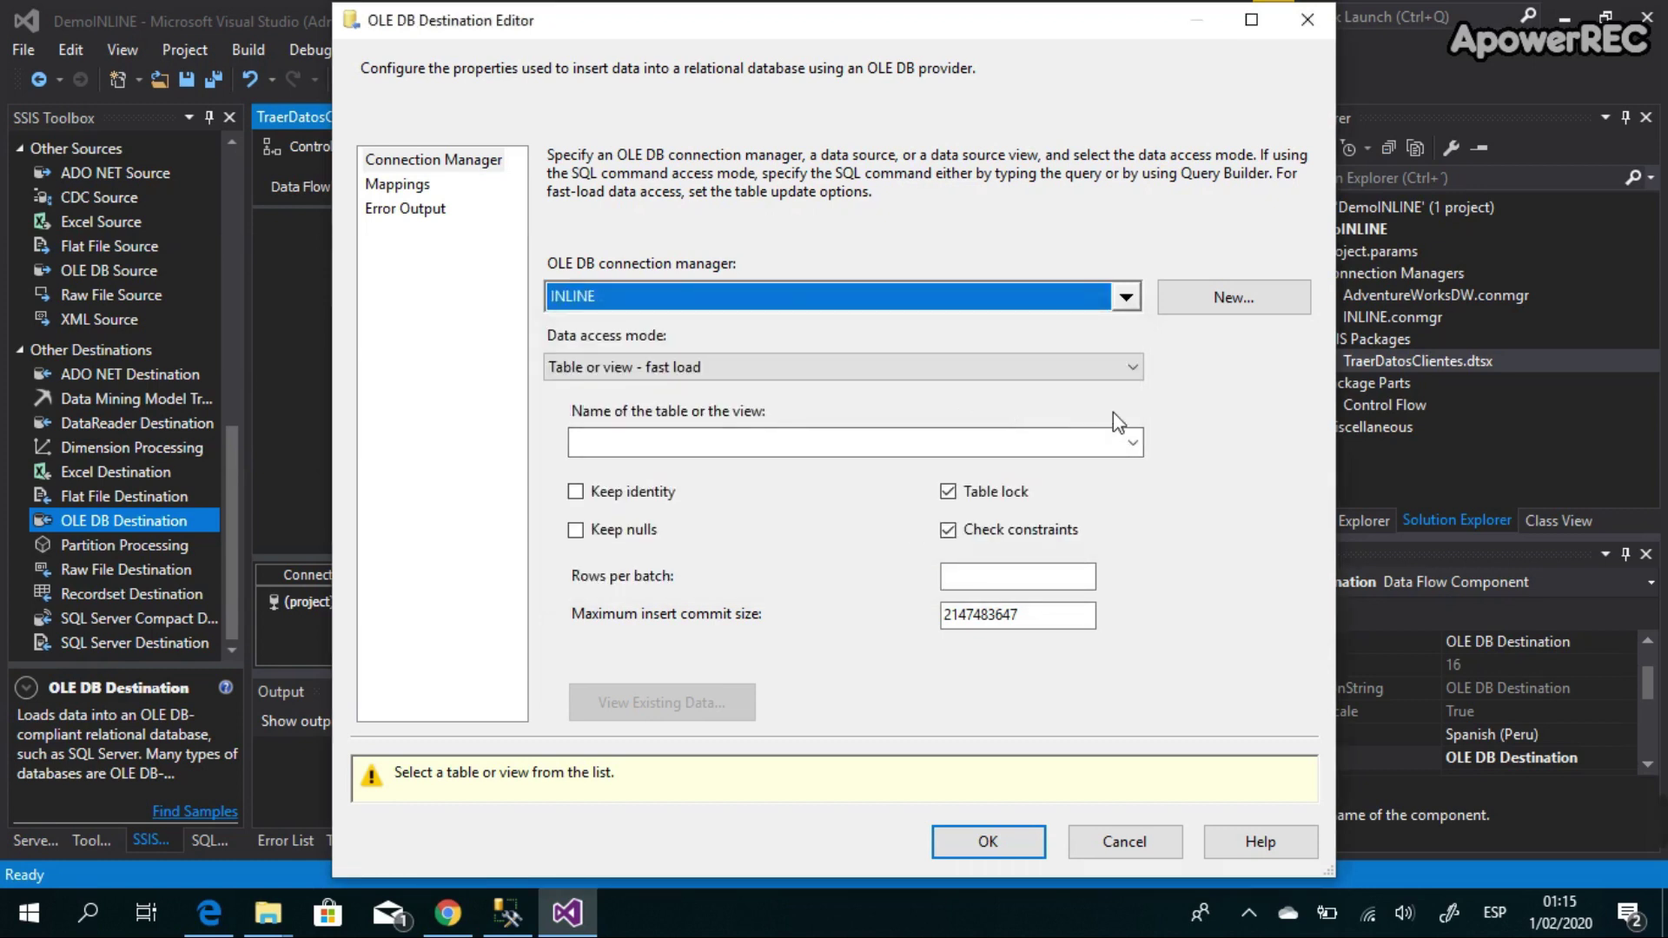
Step: Try to list the destination tables, and switch the destination's data access mode to SQL command
click(1133, 445)
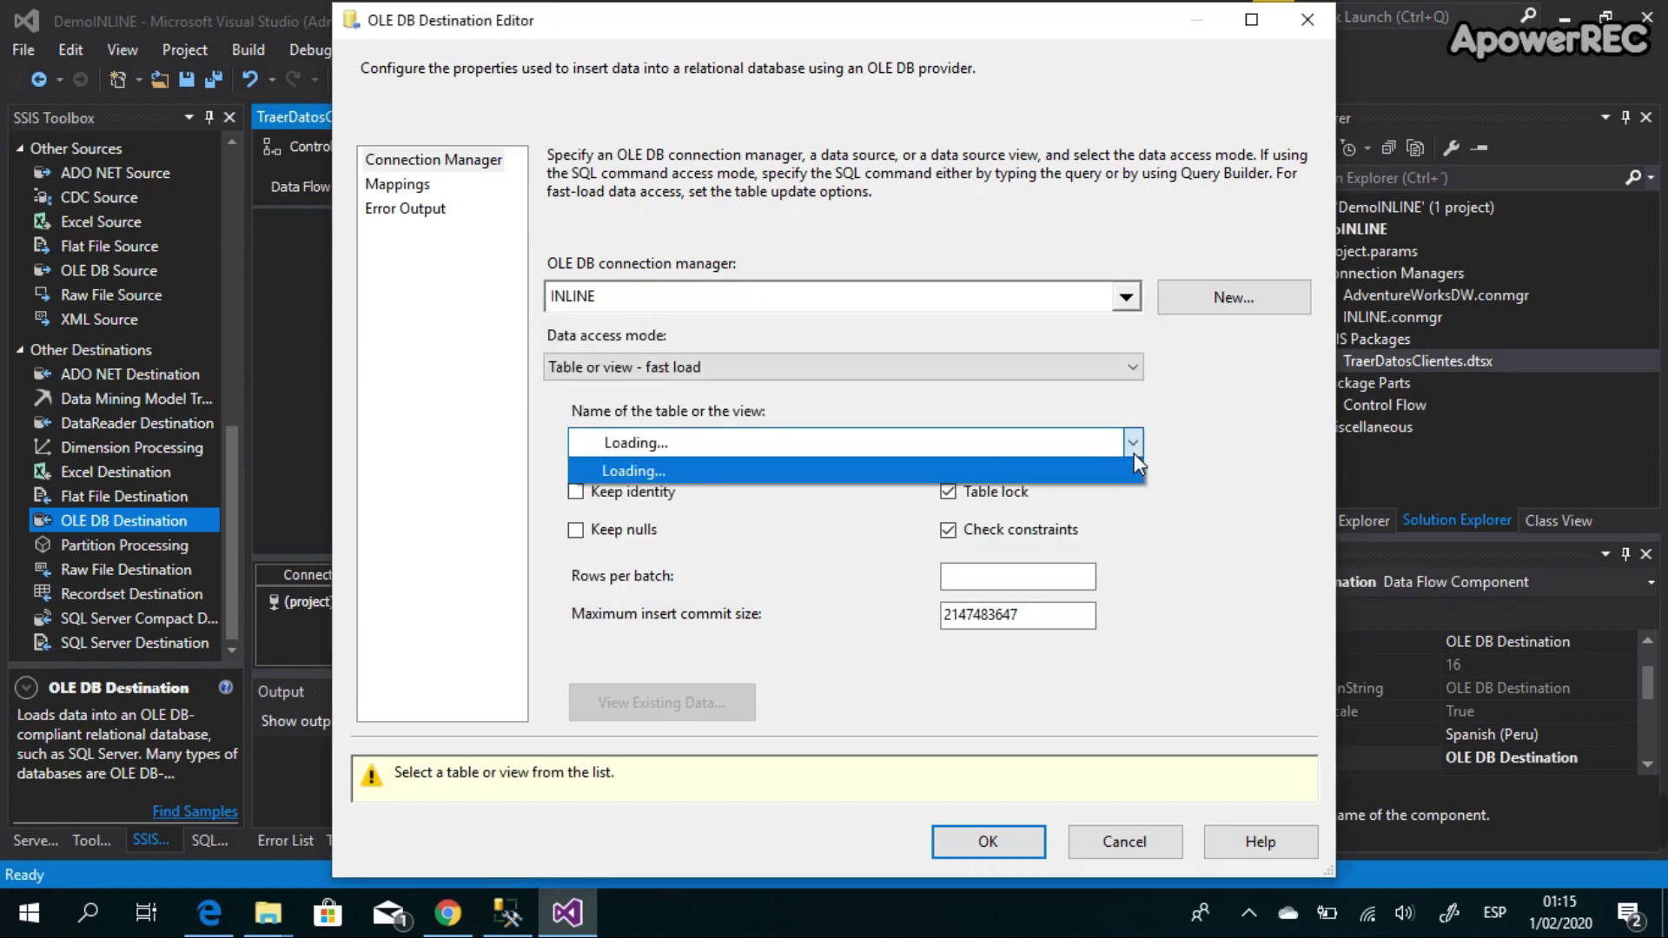
click(801, 369)
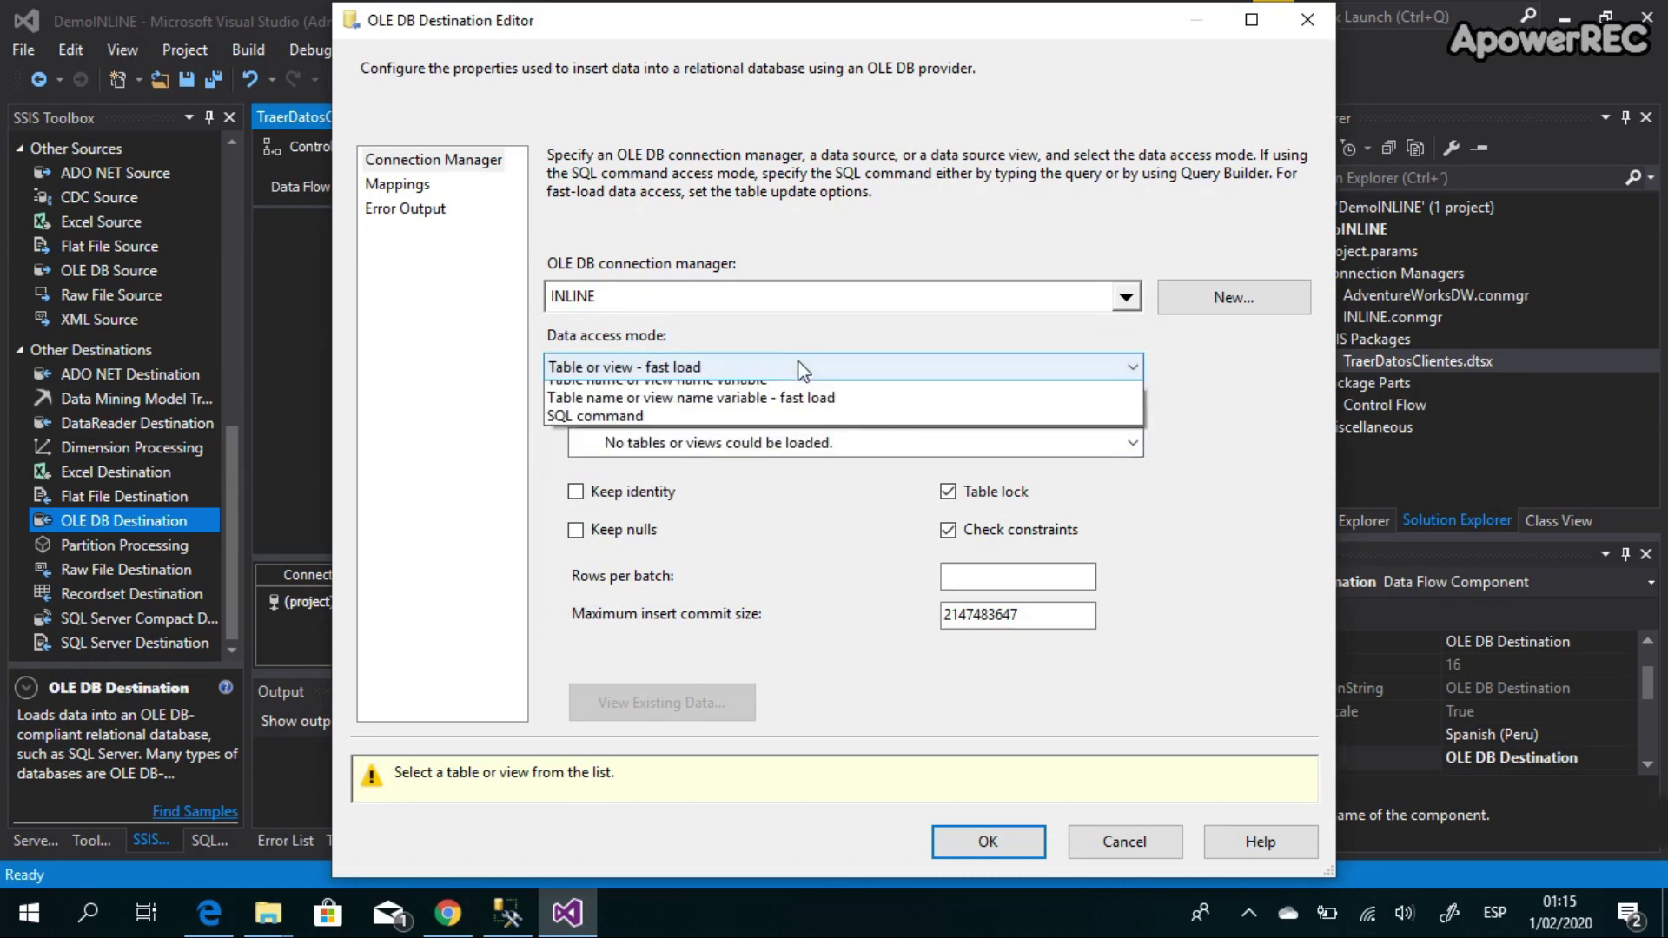
click(776, 461)
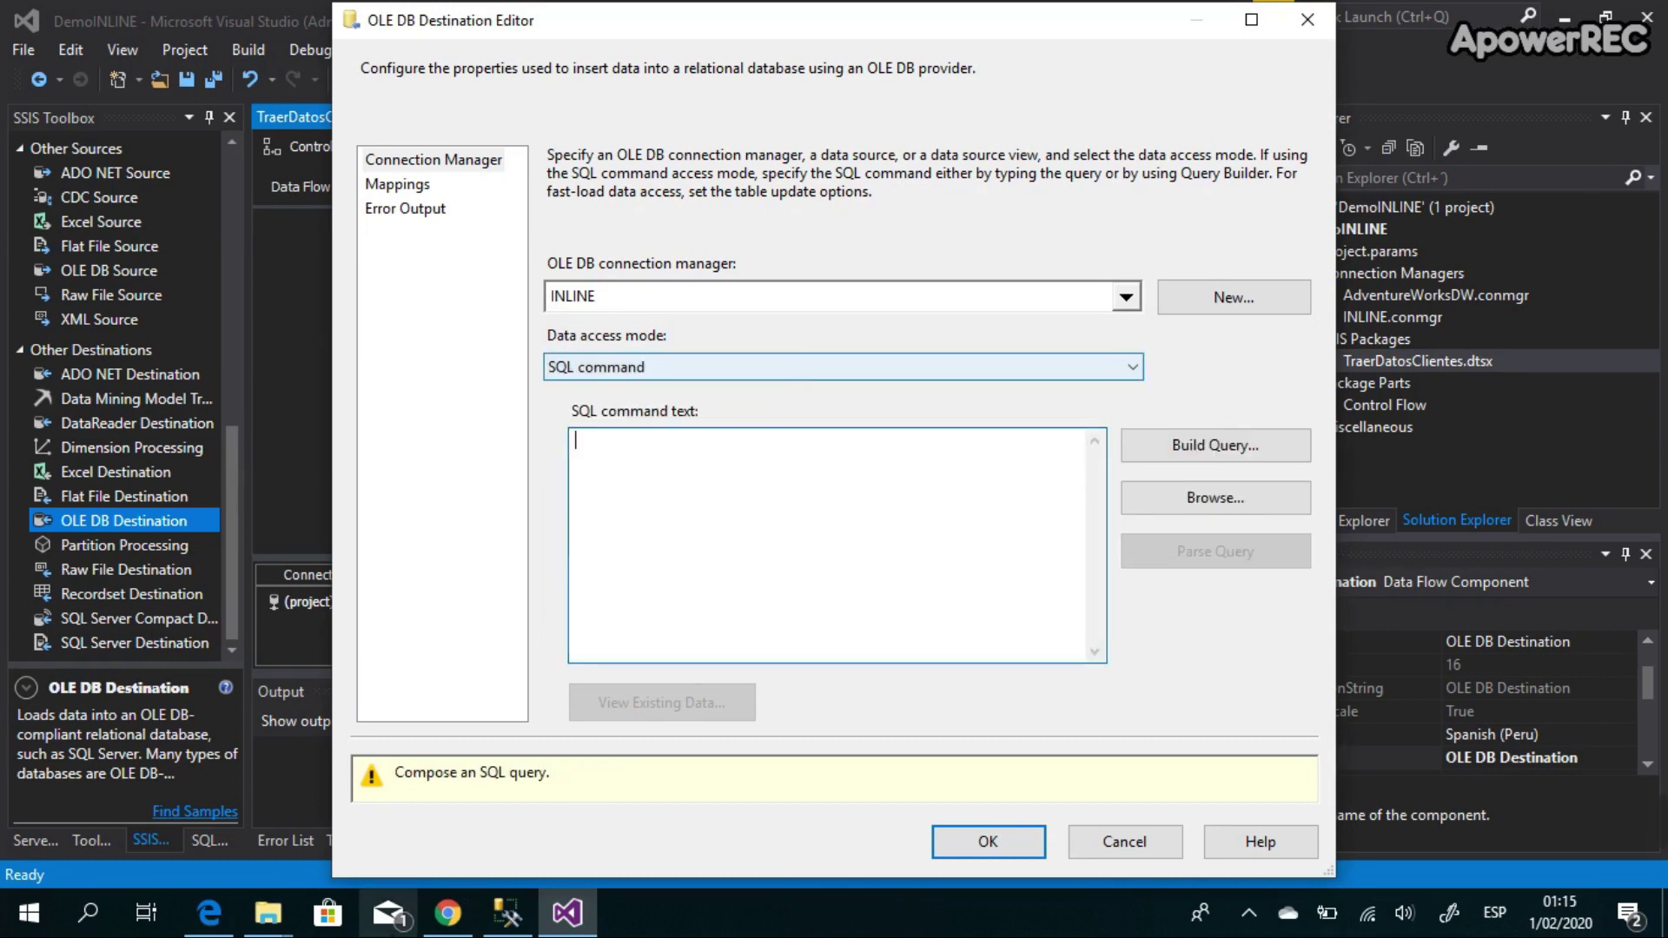
Step: Switch to SQL Server Management Studio and run the complete CREATE TABLE ResumenClientes script on the INLINEMSP database
click(516, 926)
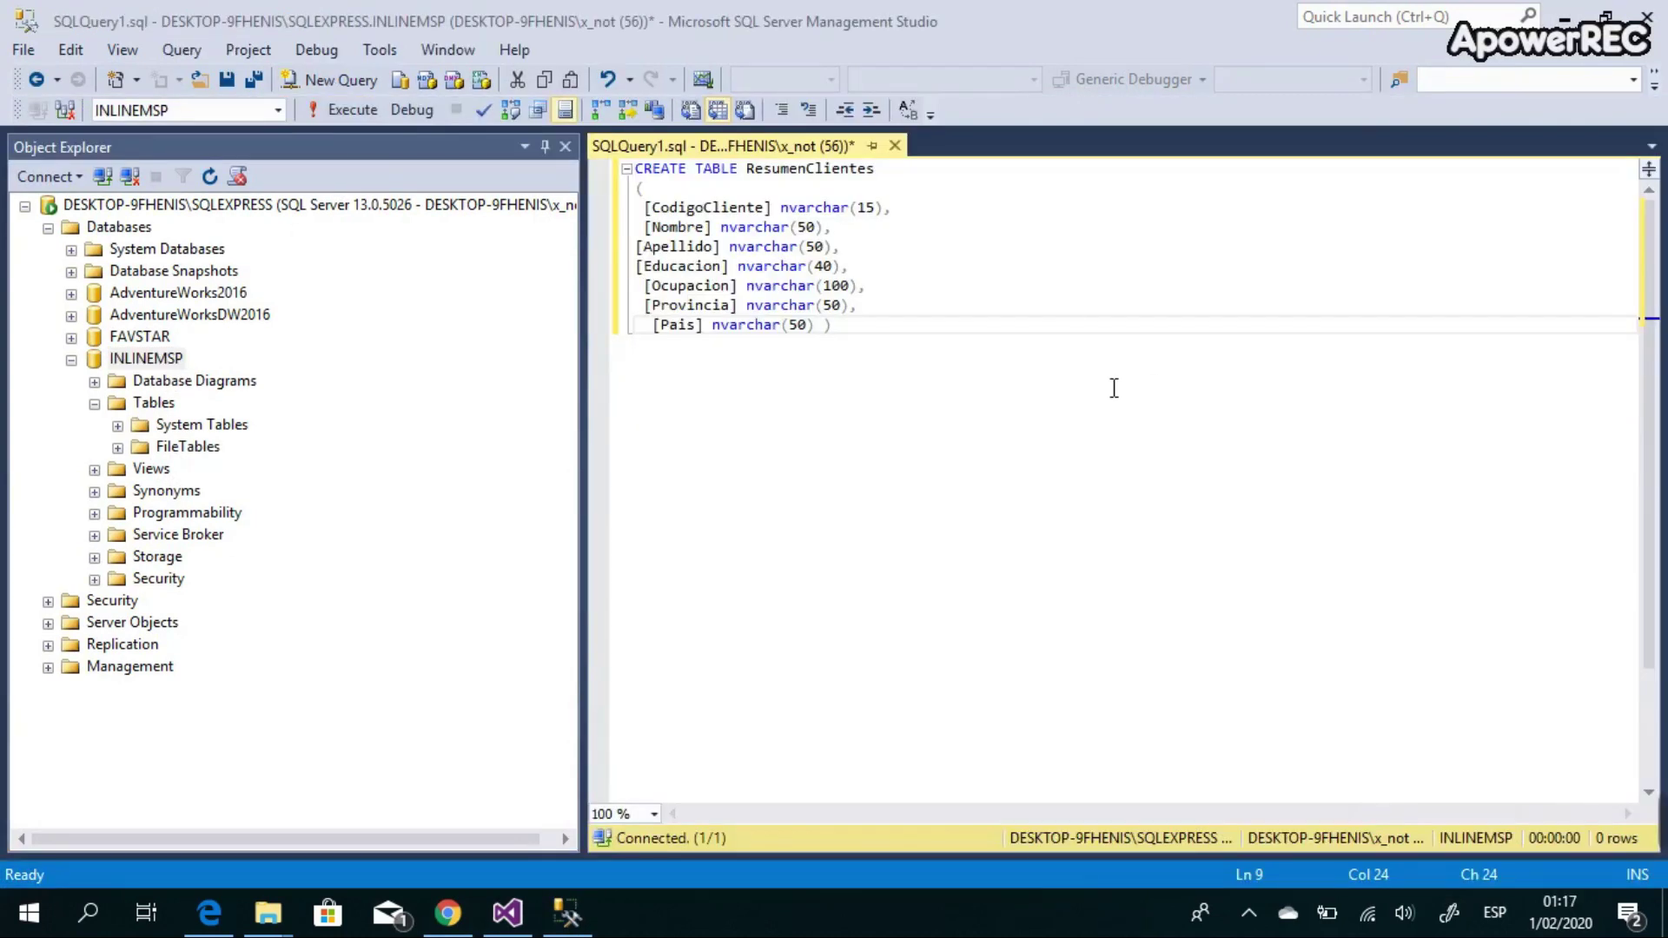
drag(1110, 383, 603, 171)
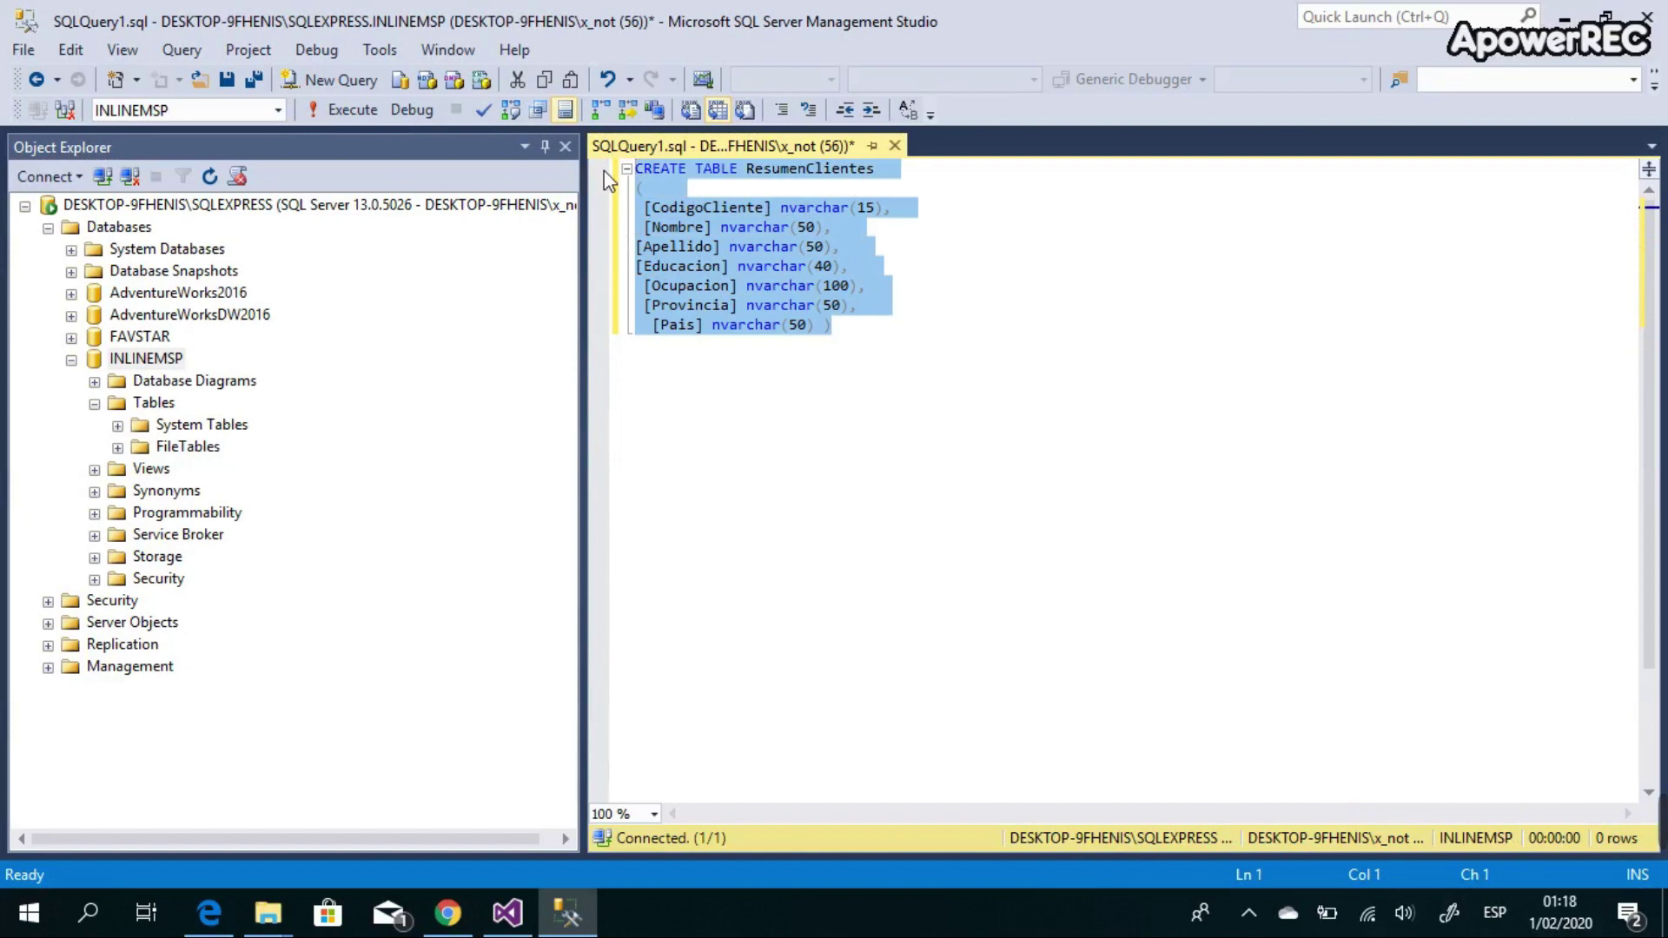
click(367, 114)
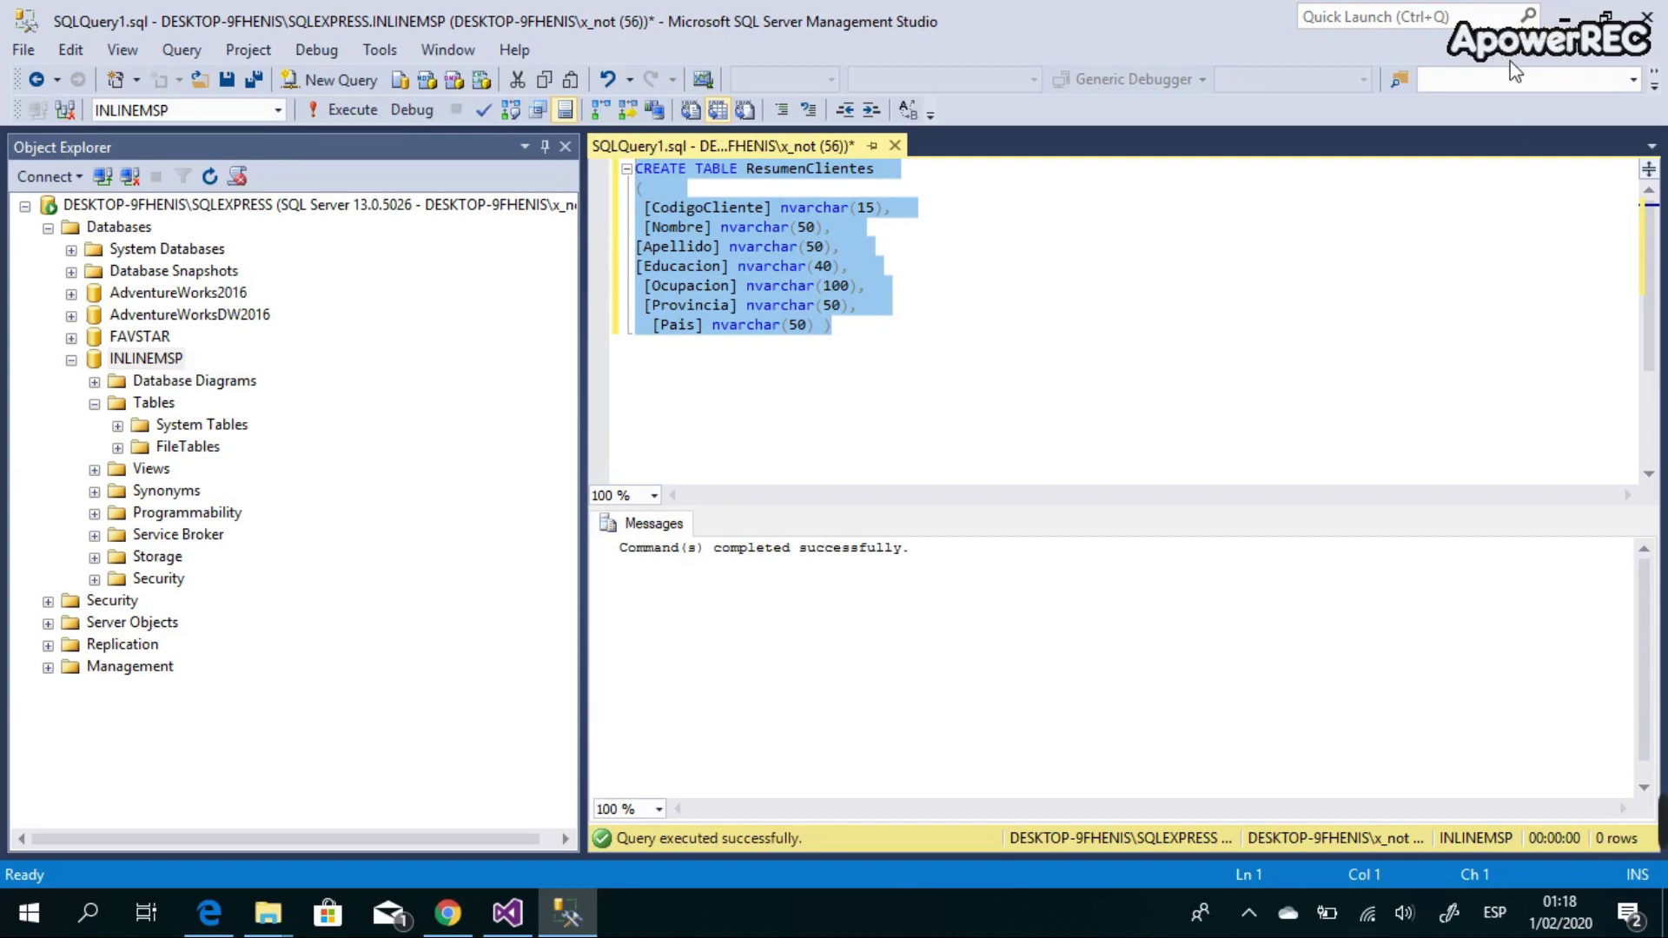
Step: Return to Visual Studio, set the destination's data access mode to Table or view, and choose the table [dbo].[ResumenClientes]
click(508, 912)
click(1081, 370)
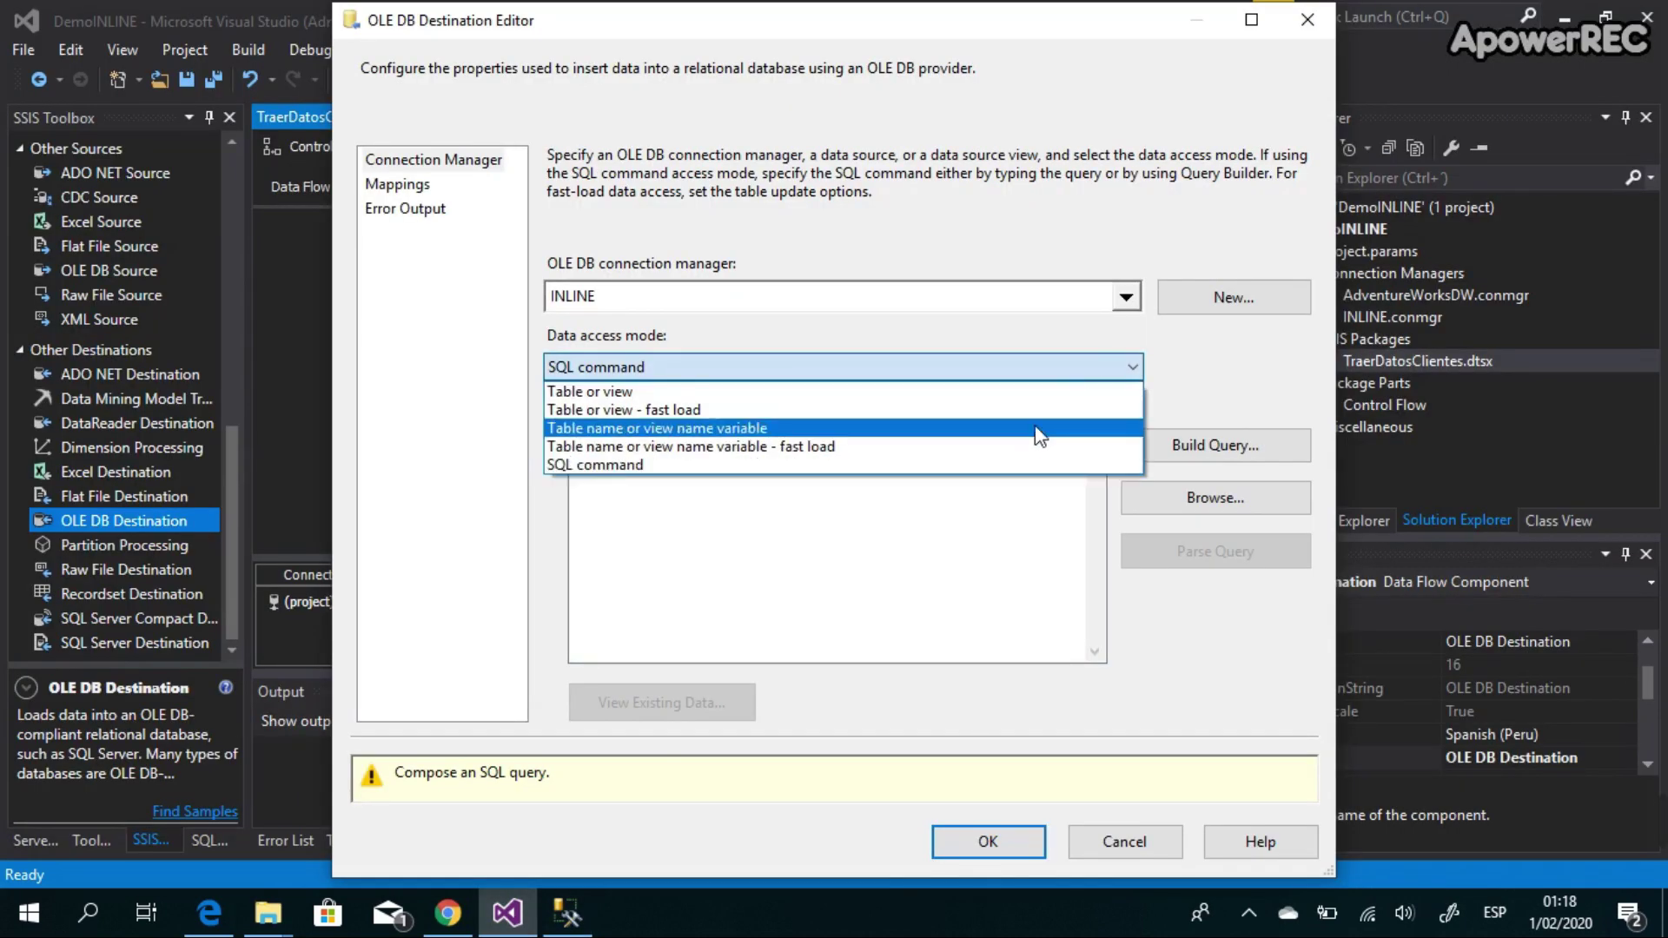
click(956, 388)
click(1050, 373)
click(1038, 404)
click(1034, 370)
click(1023, 388)
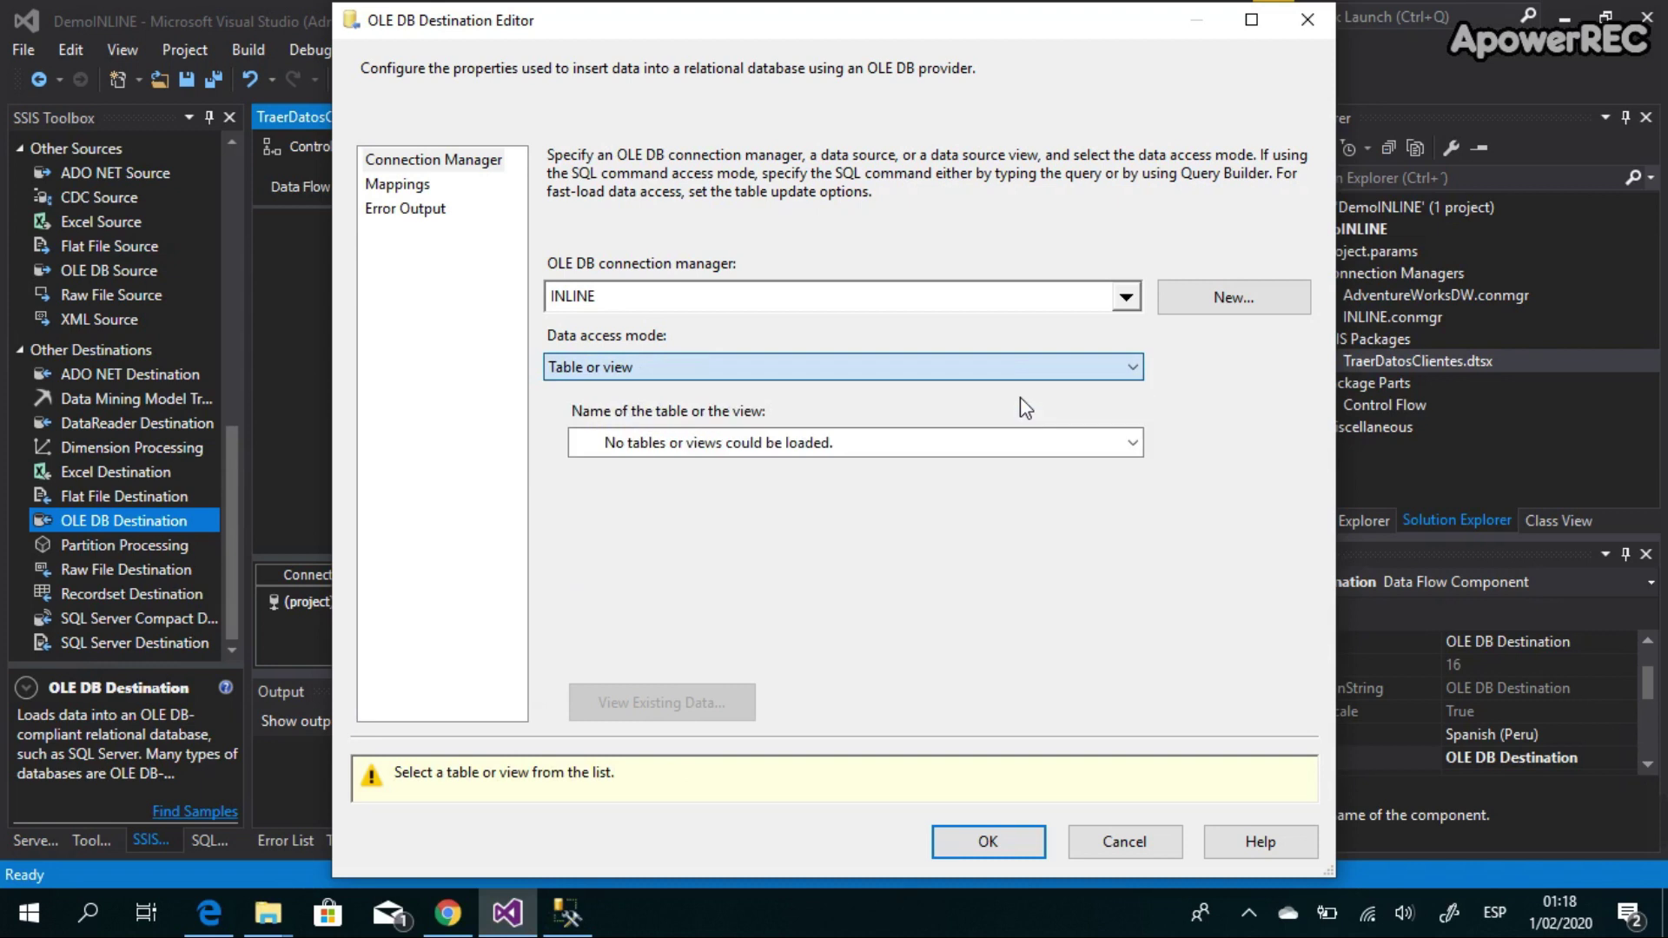
click(1132, 442)
click(1071, 480)
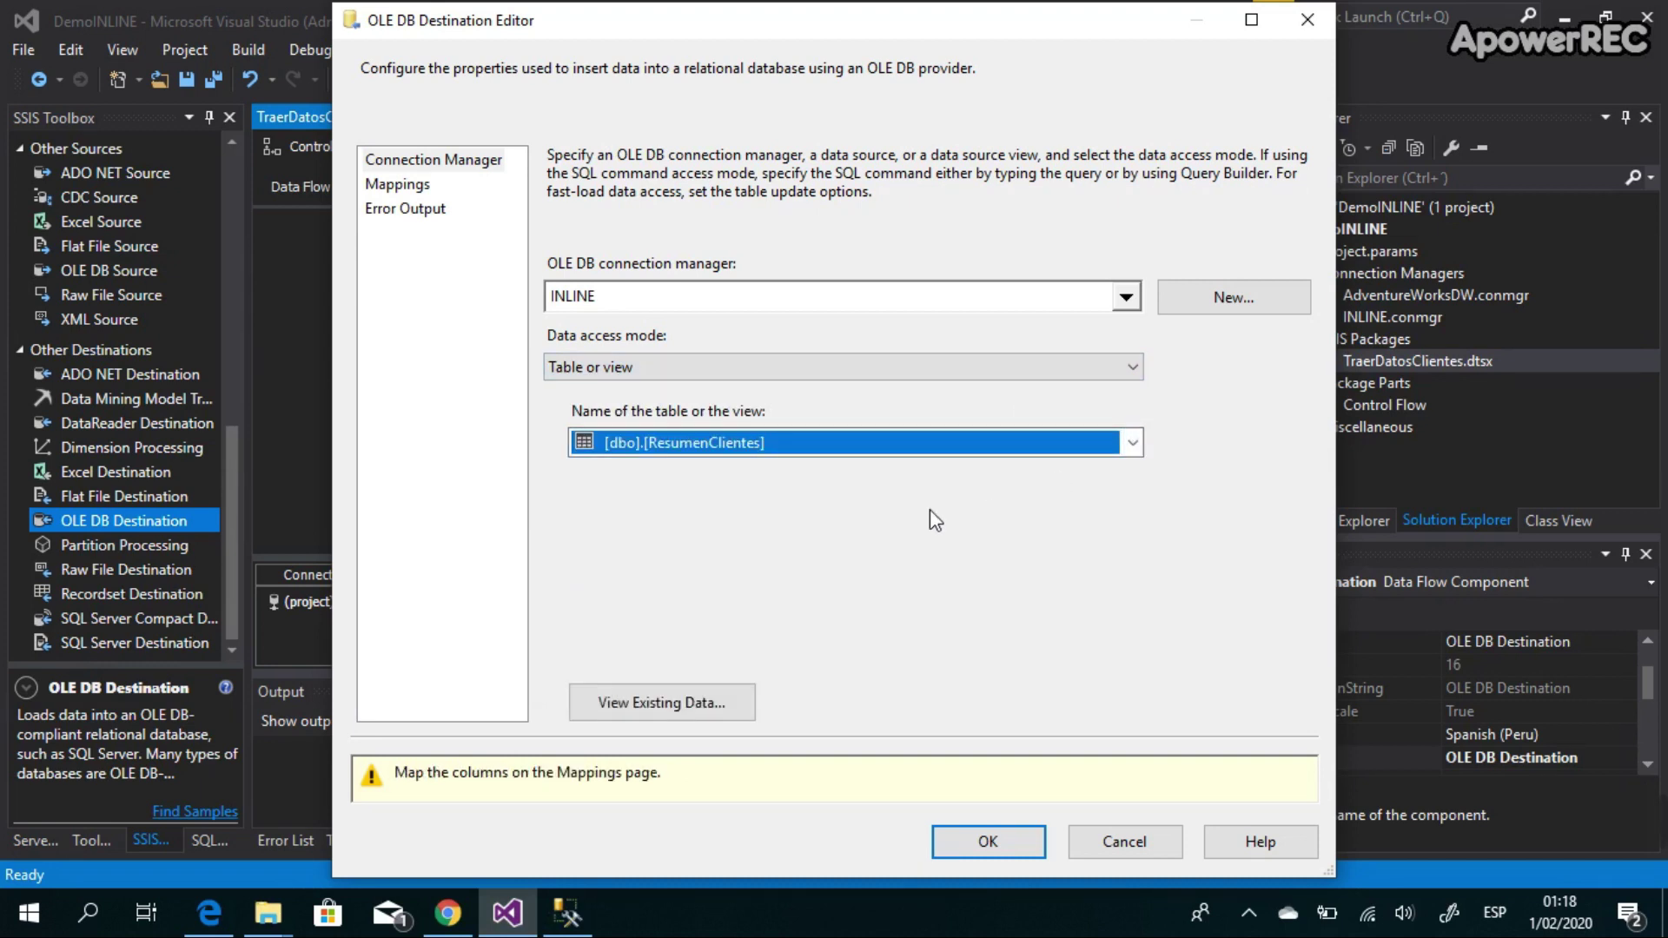
Step: View the ResumenClientes table's existing data, check the column mappings, and save the OLE DB Destination settings
click(662, 702)
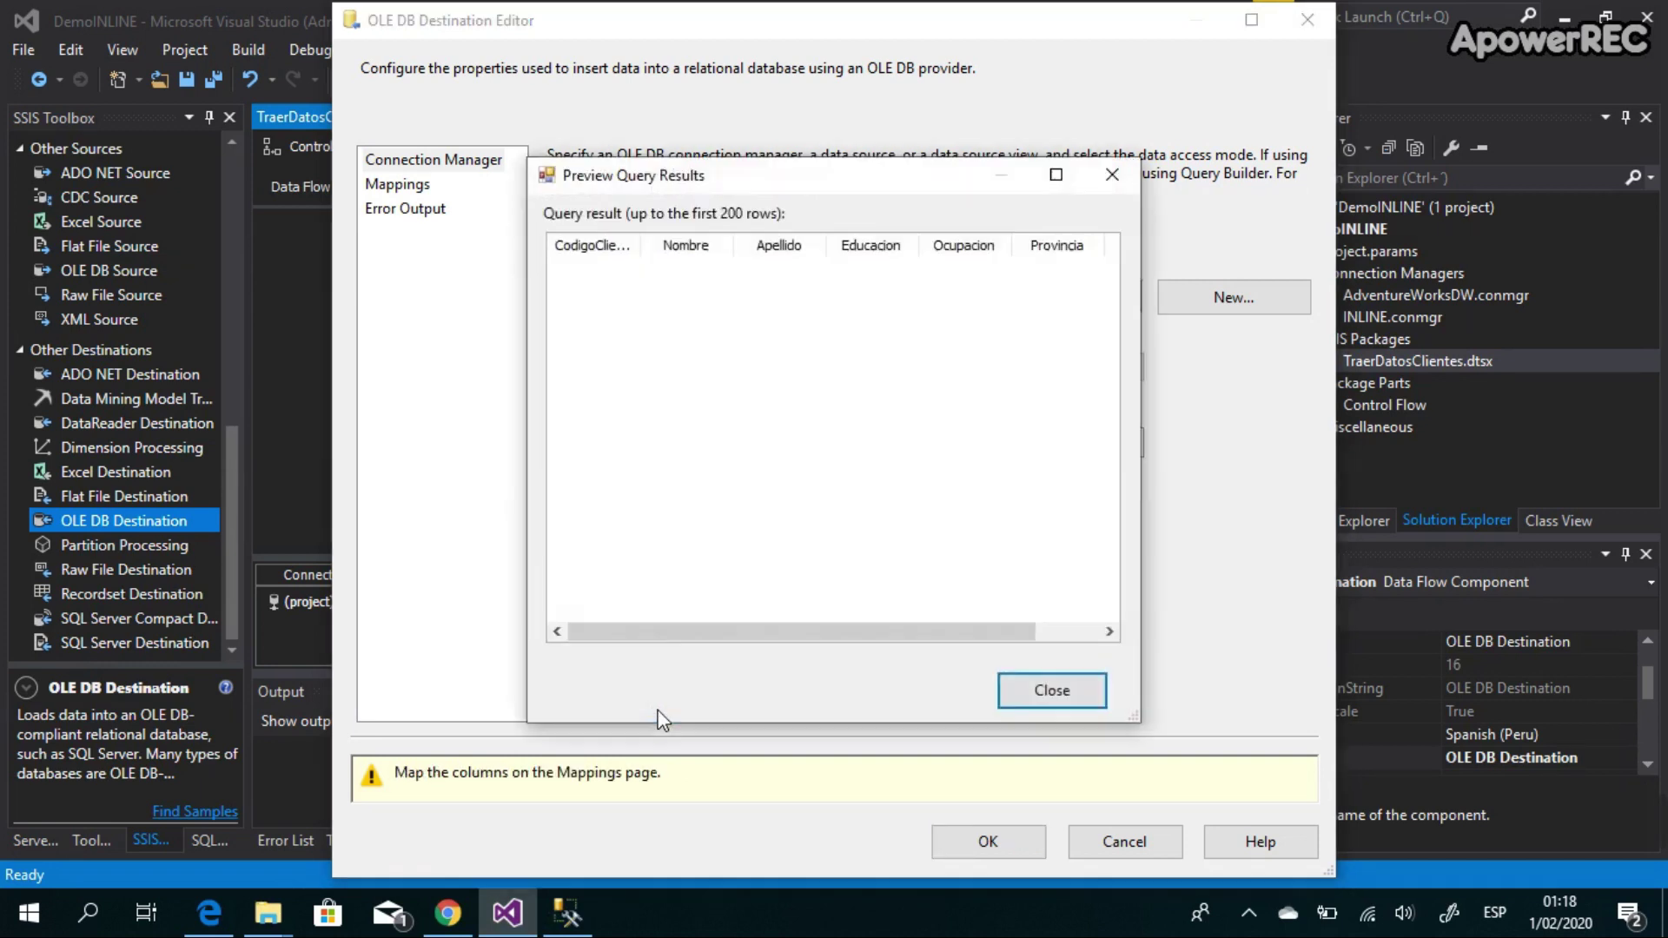
click(1055, 689)
click(406, 184)
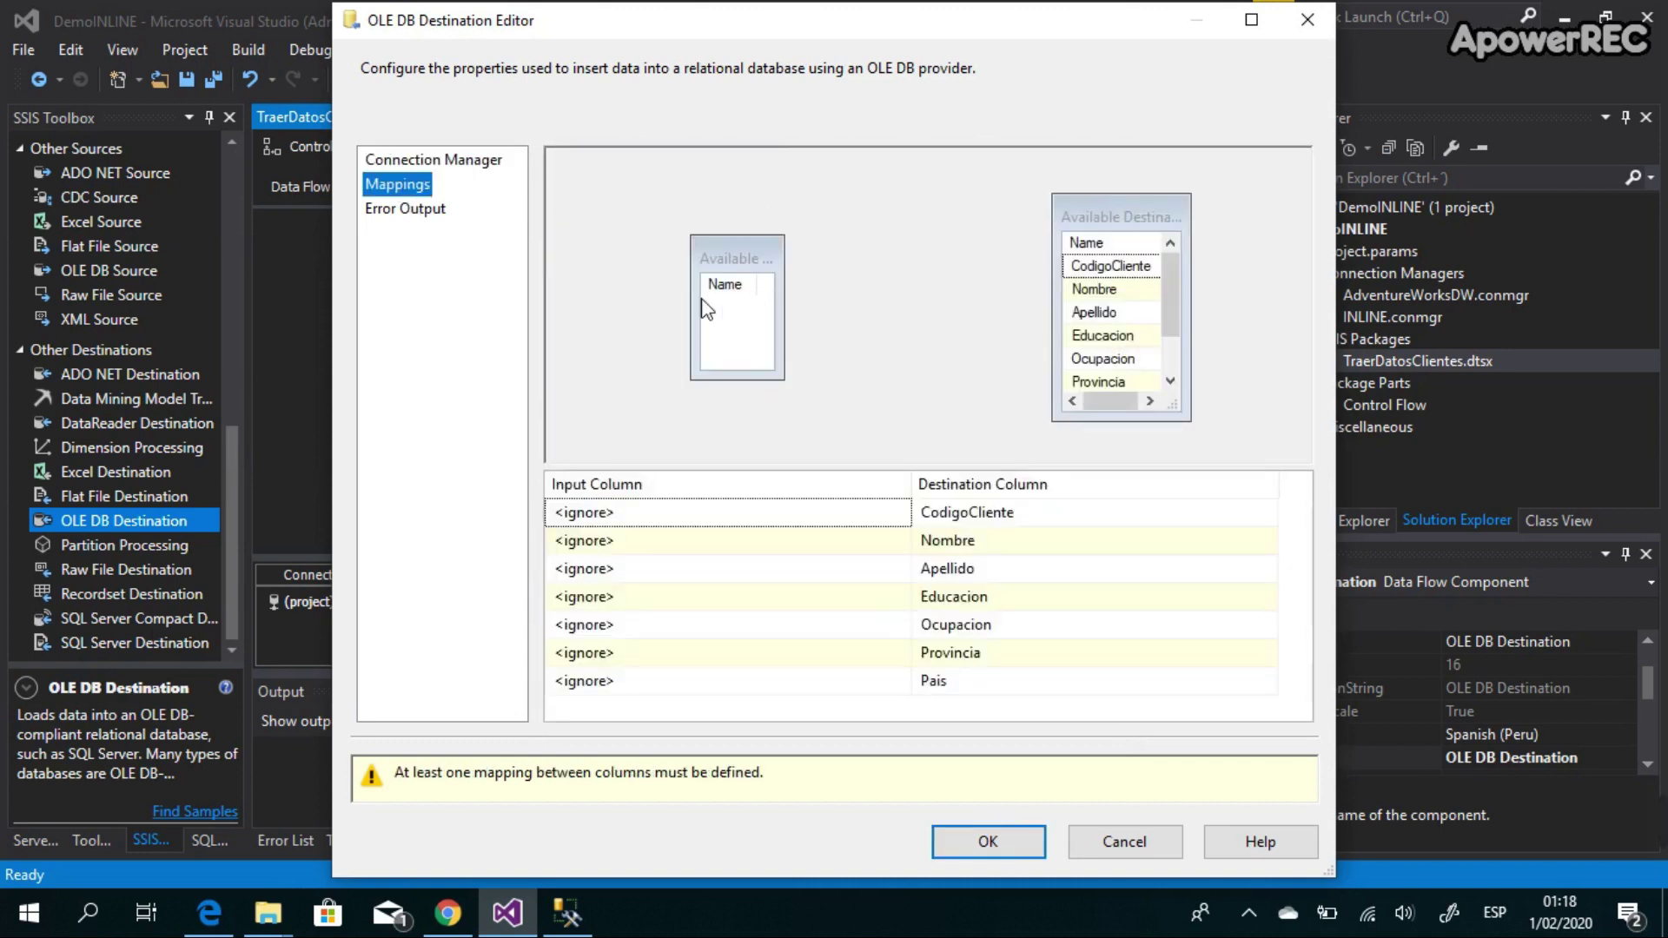
drag(728, 264, 628, 218)
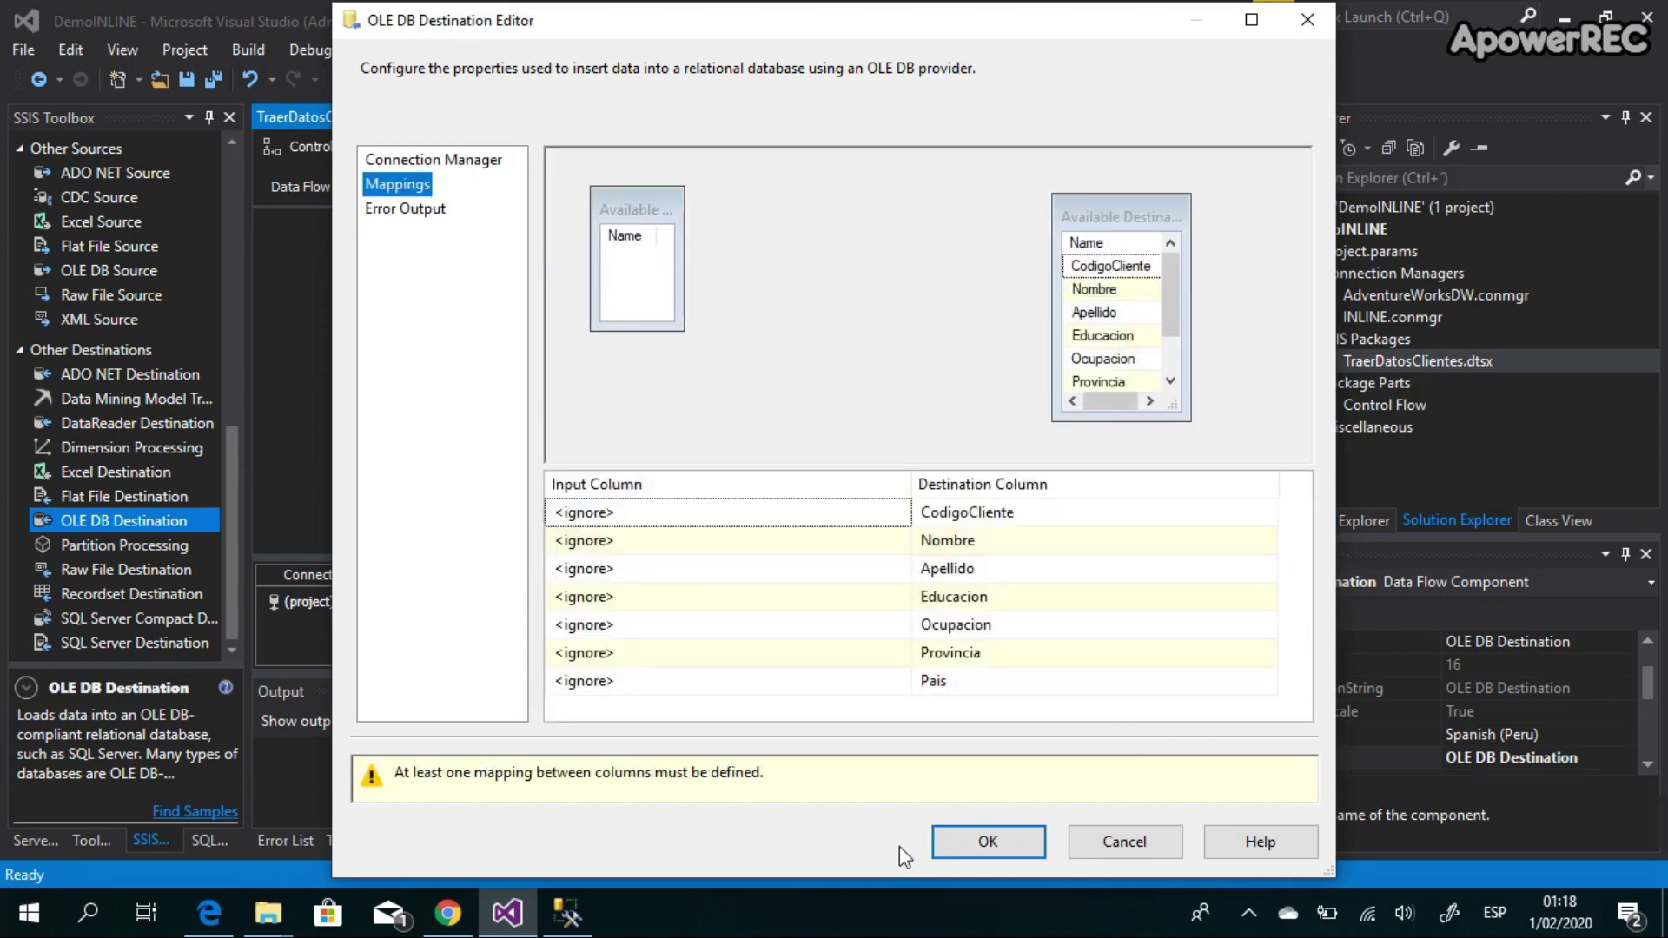
click(446, 163)
click(989, 842)
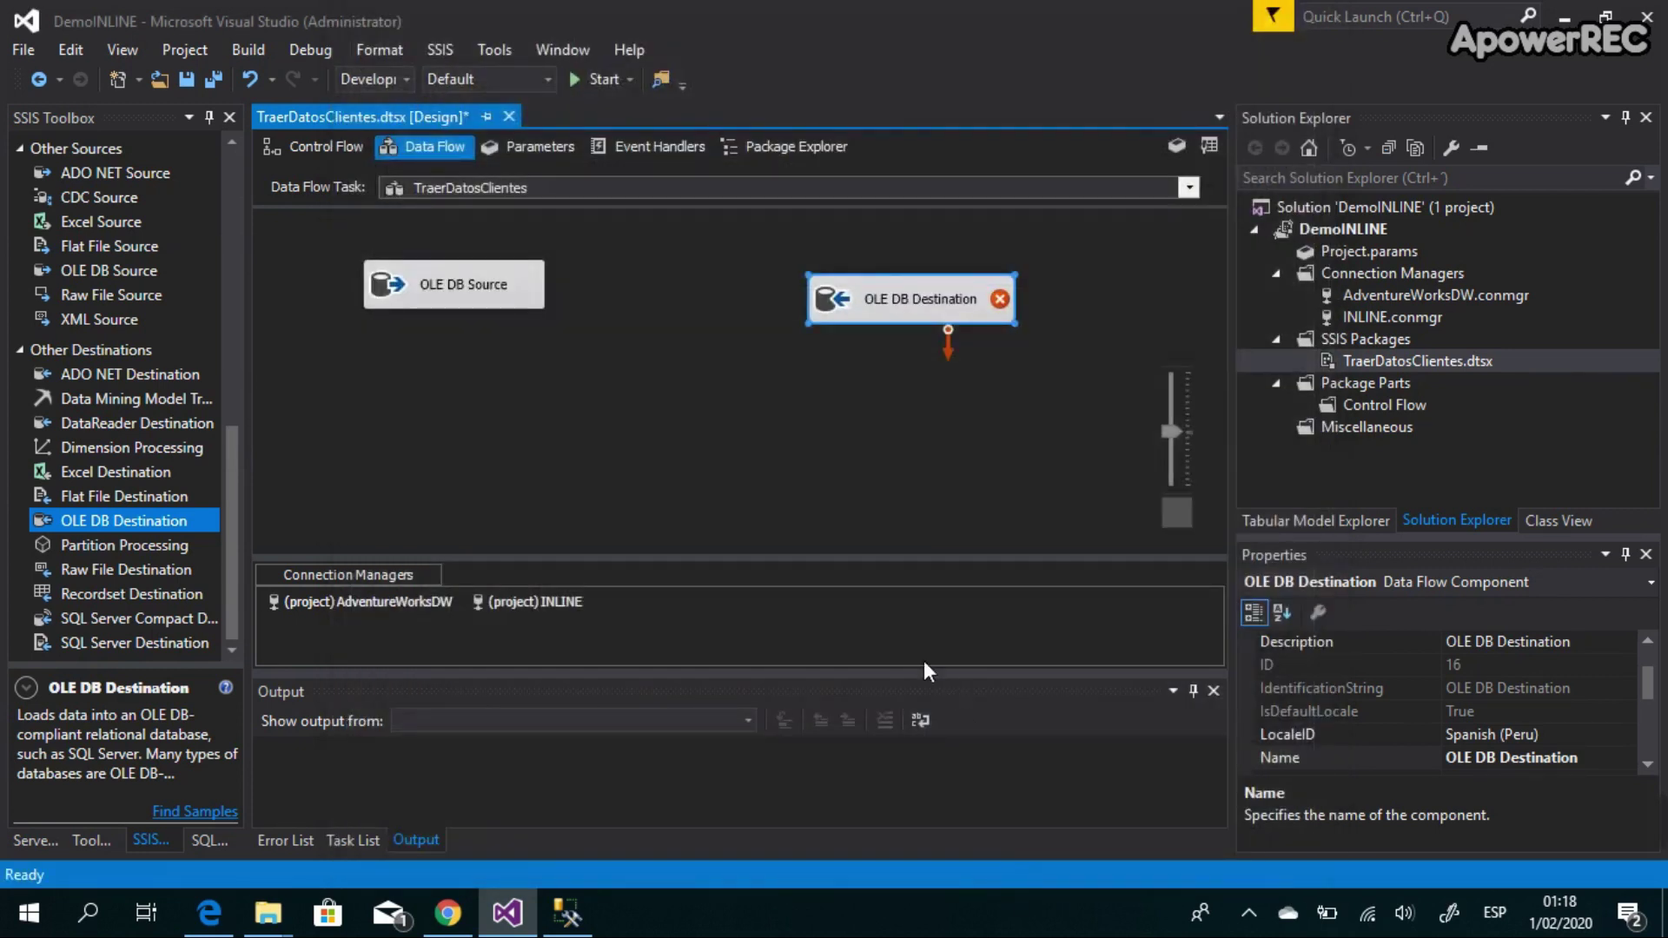
Step: Connect the OLE DB Source output to the OLE DB Destination, and move the source slightly higher on the canvas
click(458, 305)
drag(465, 323, 888, 383)
click(909, 271)
drag(440, 283, 437, 247)
click(981, 388)
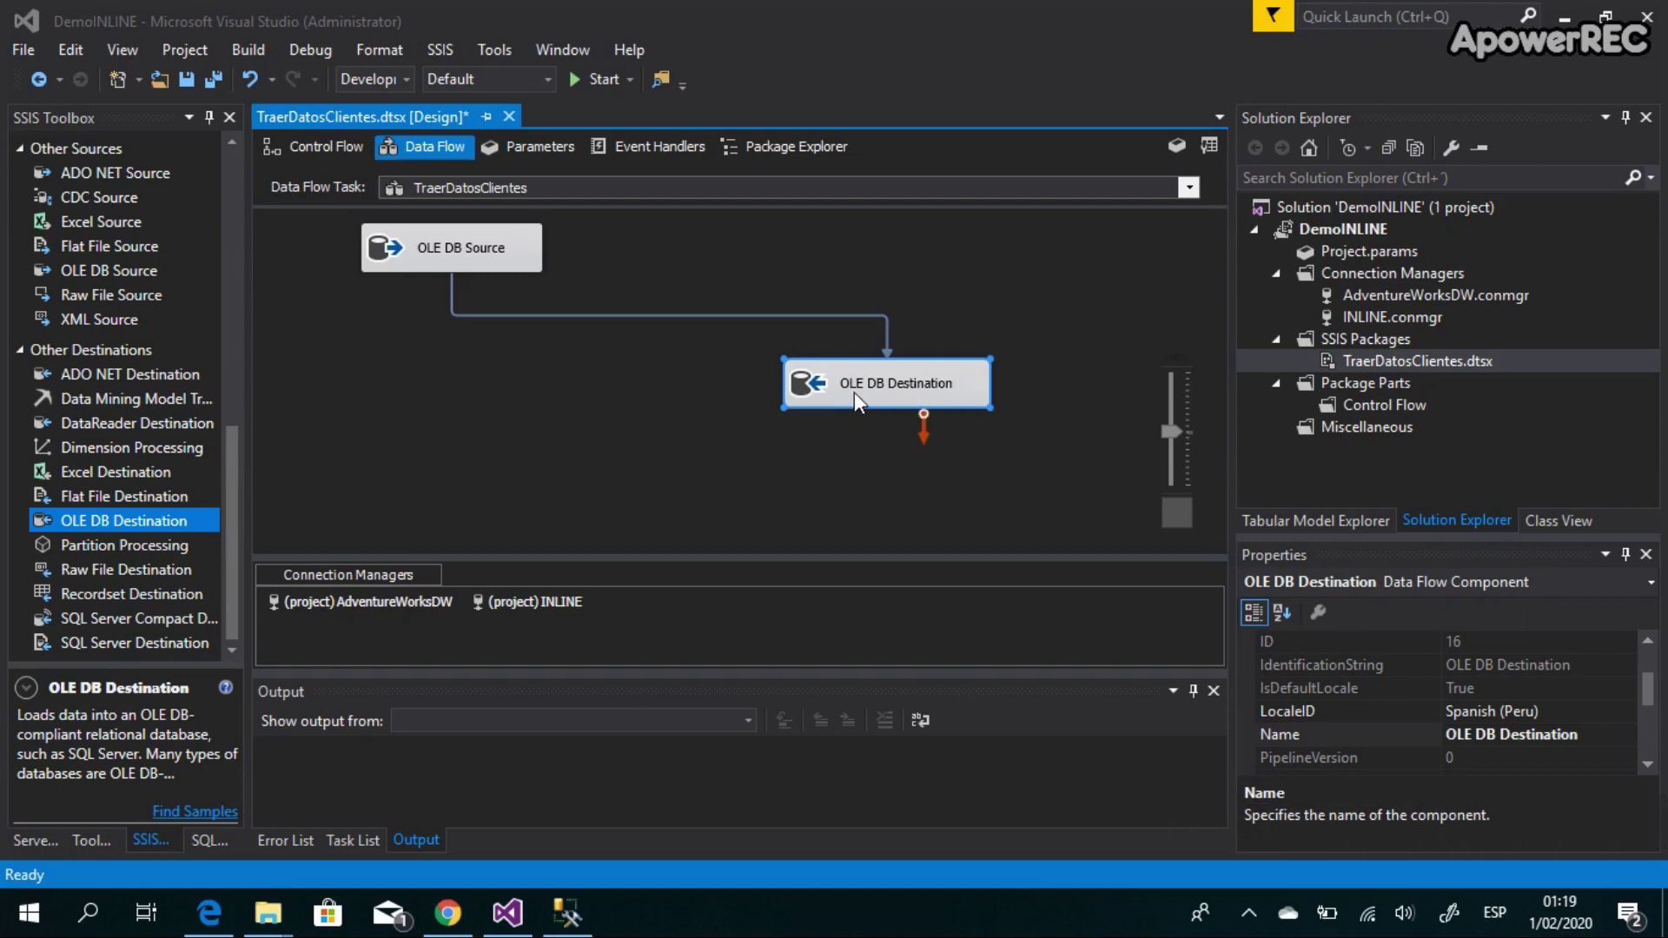
Step: Reopen the OLE DB Destination, check the column mappings from codigoCliente to Pais with the column lists spread apart, and save the settings
double_click(909, 383)
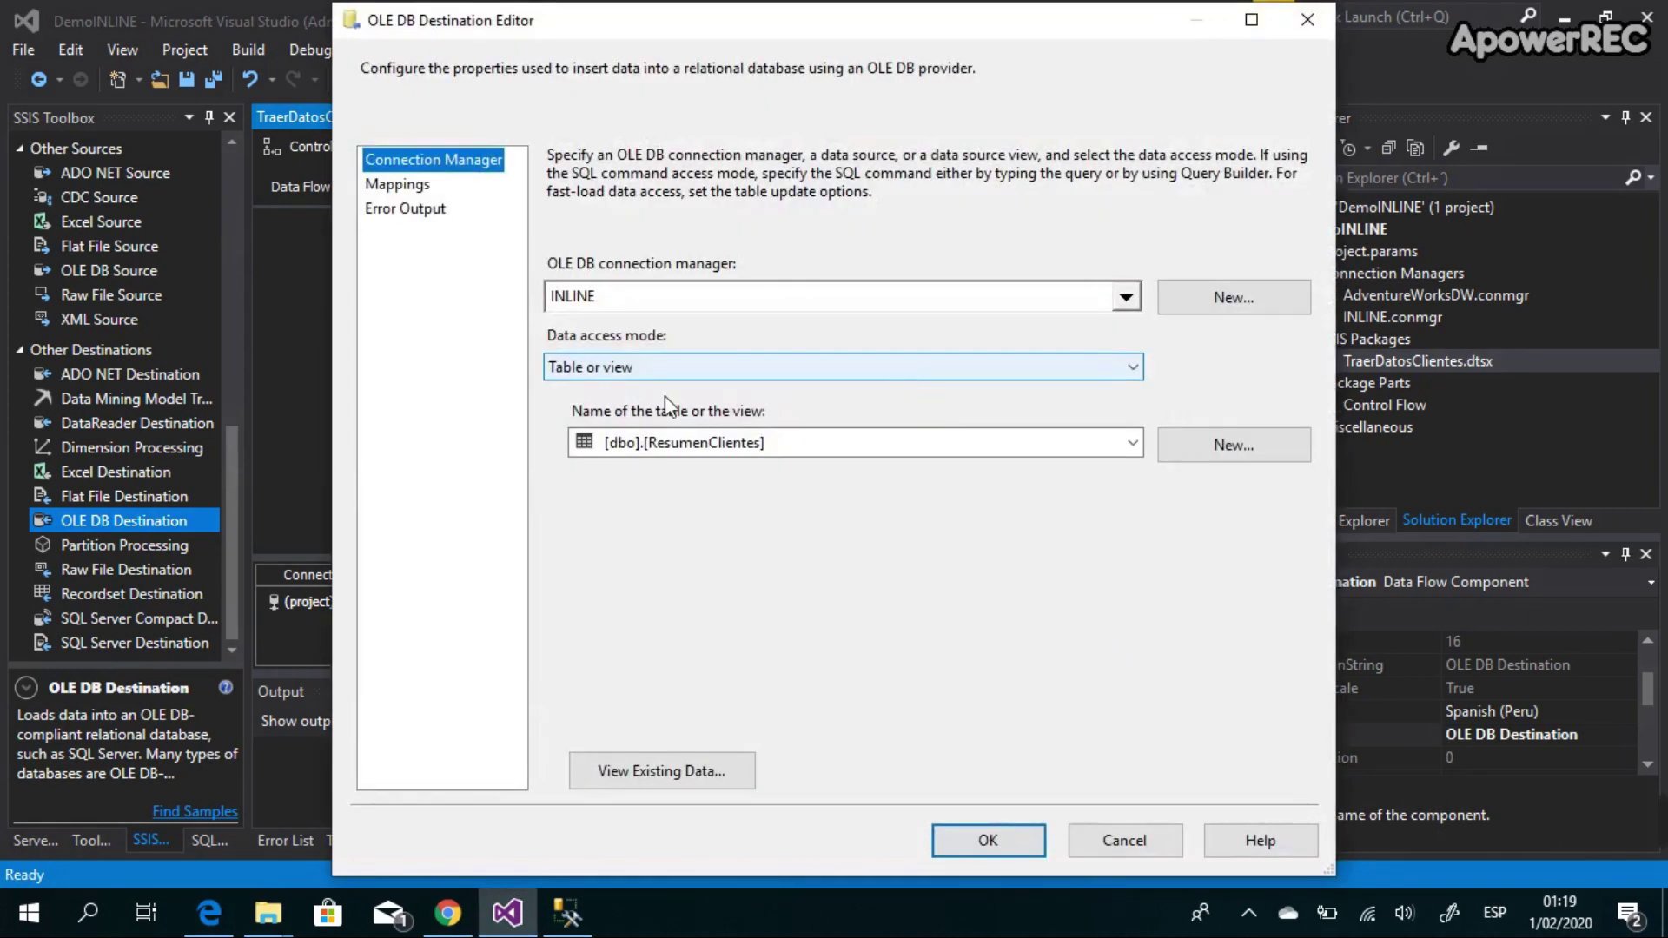
click(397, 185)
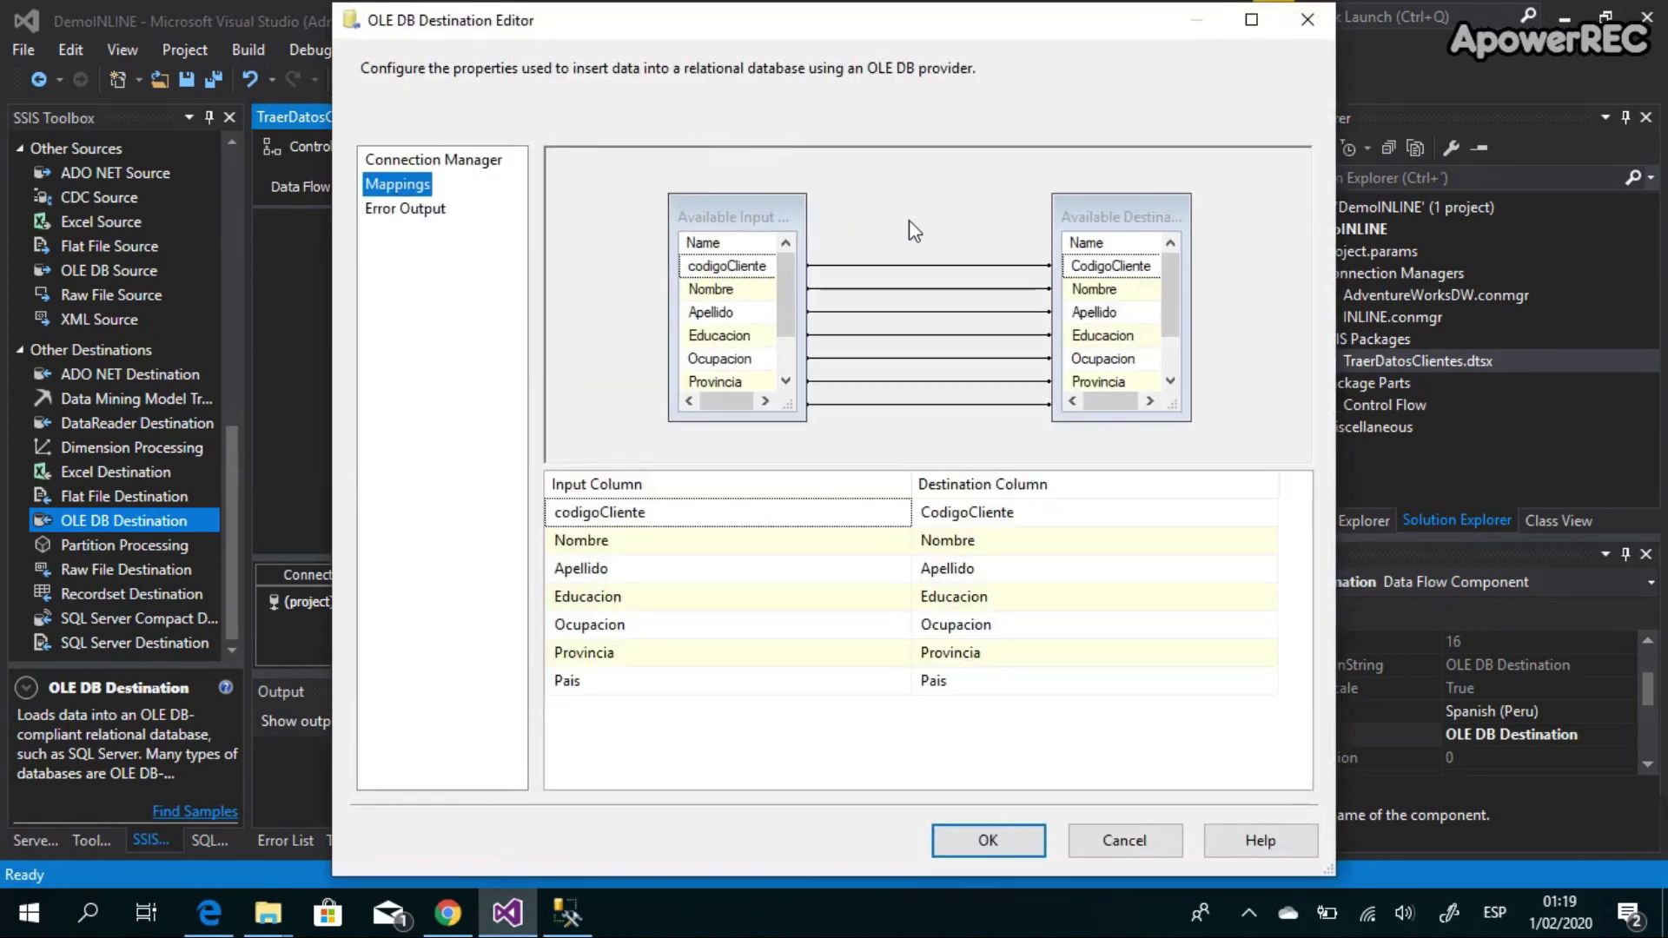
drag(767, 211, 690, 207)
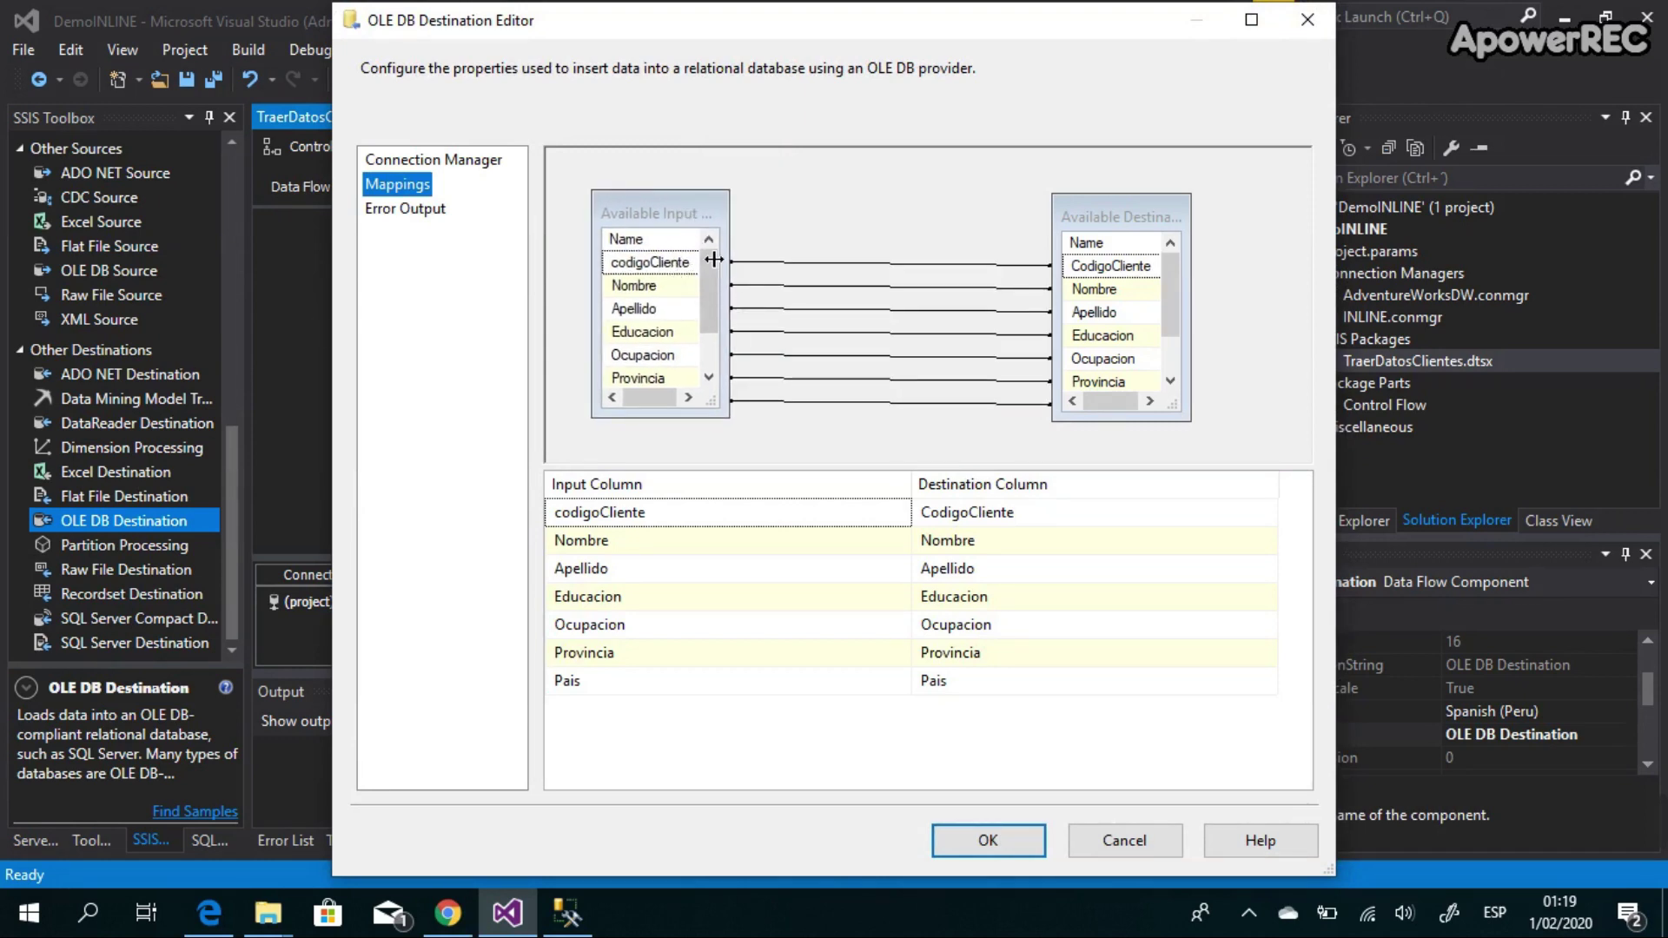
drag(1134, 219, 1207, 209)
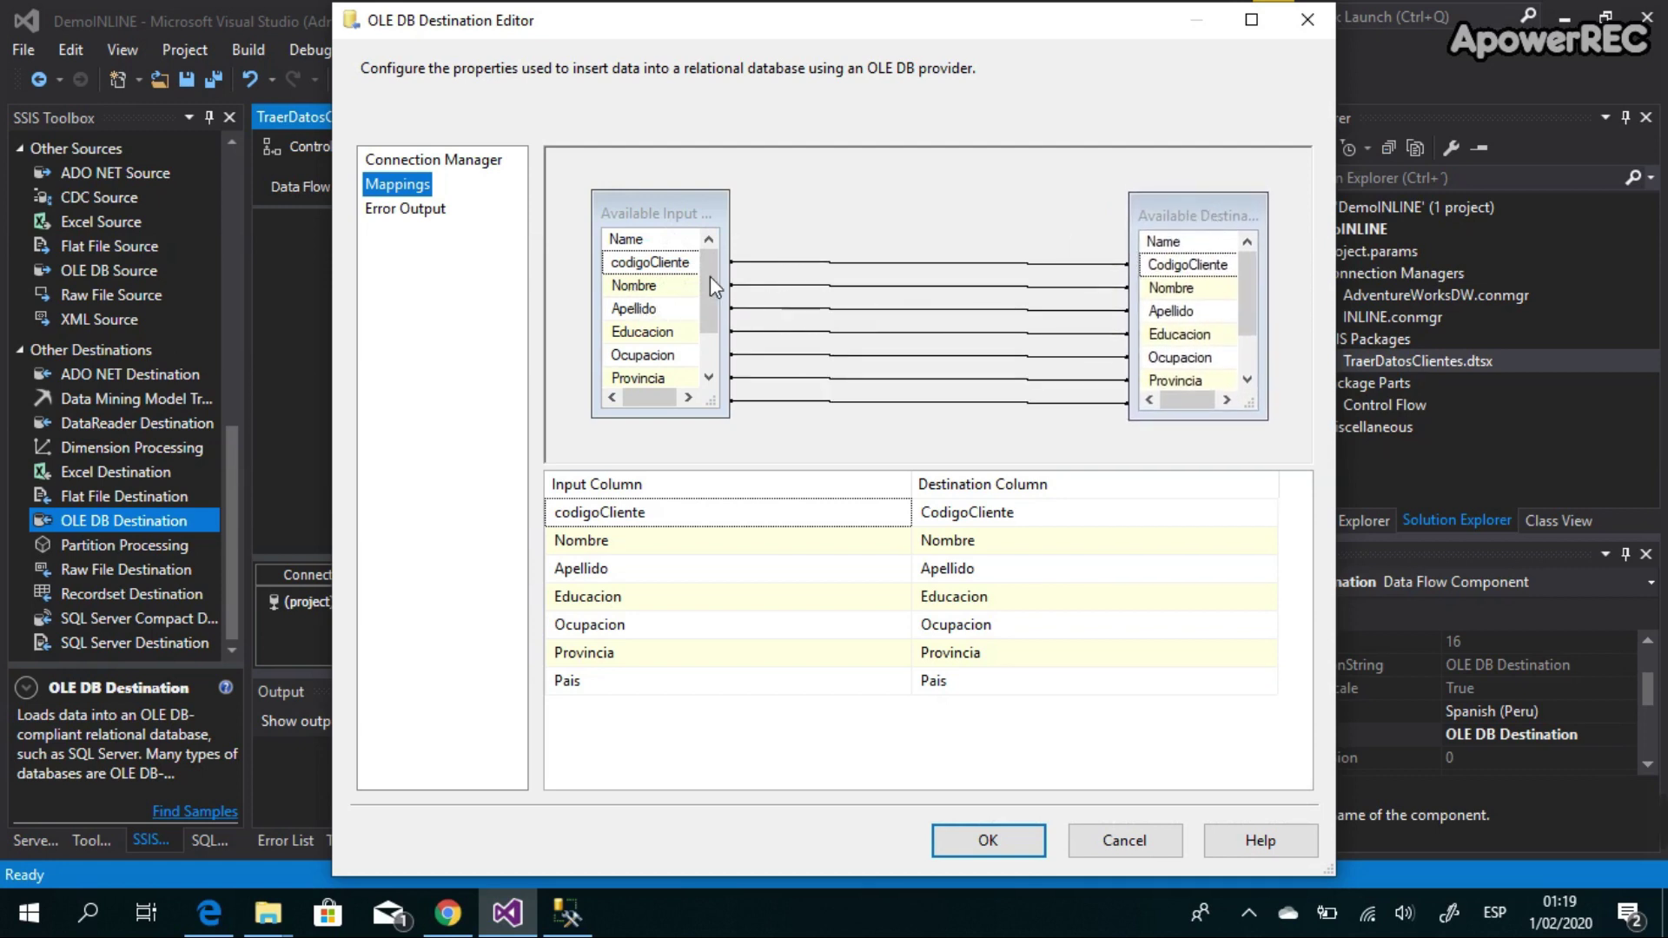
drag(739, 271, 779, 285)
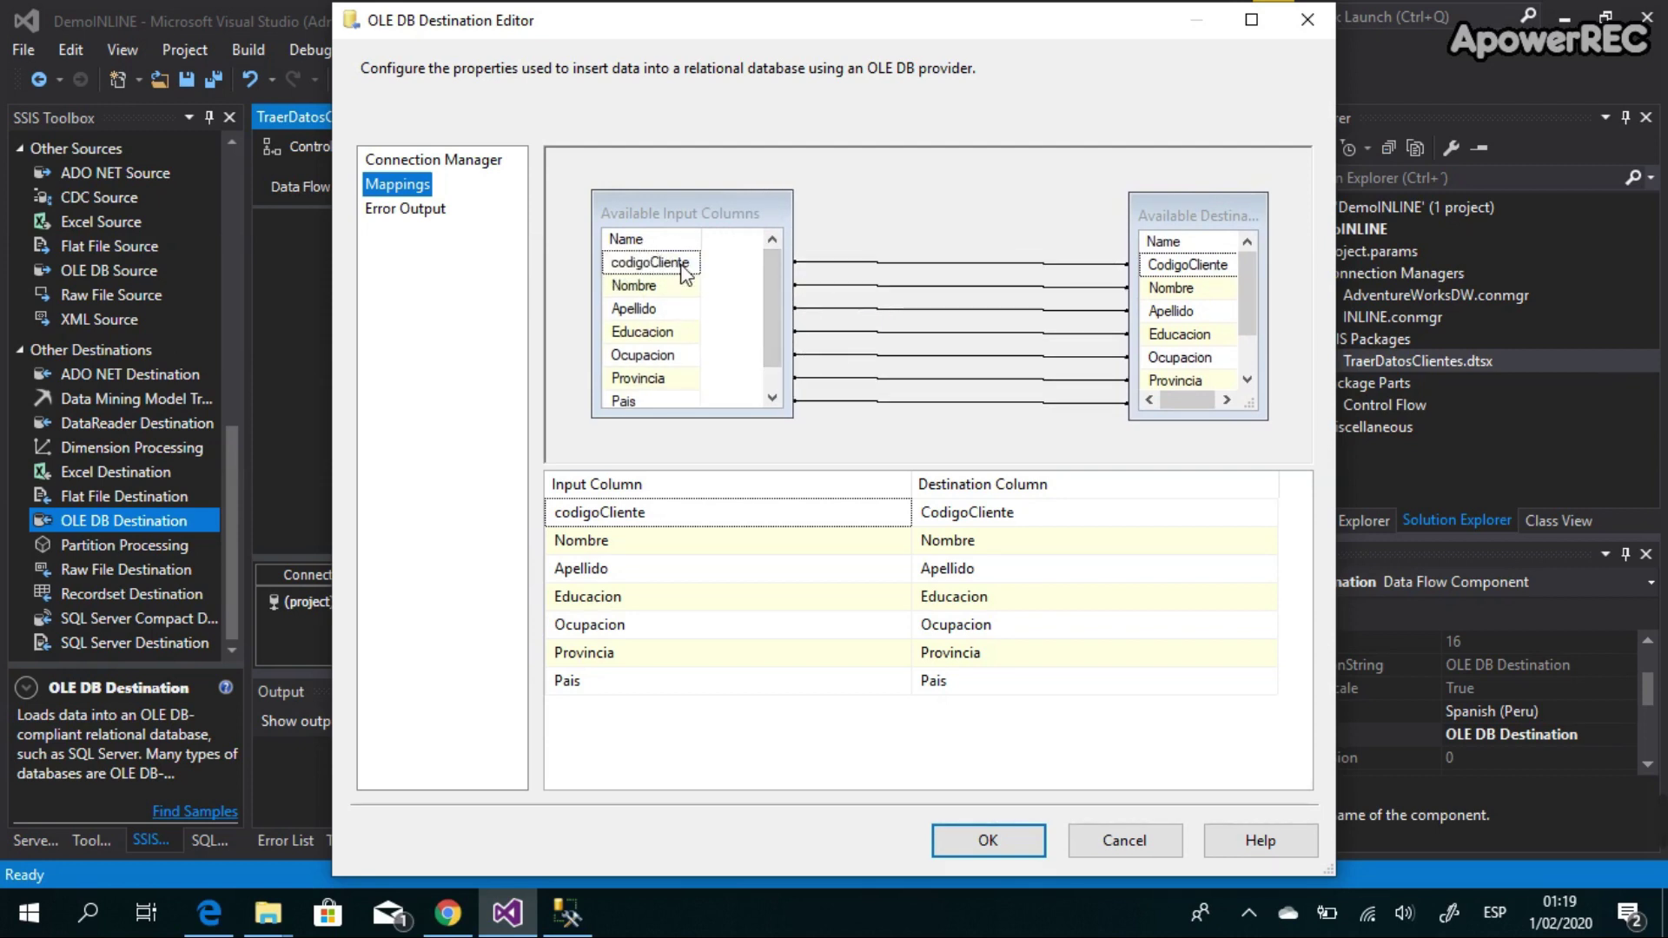
mouse_move(685, 274)
drag(1253, 296, 1255, 331)
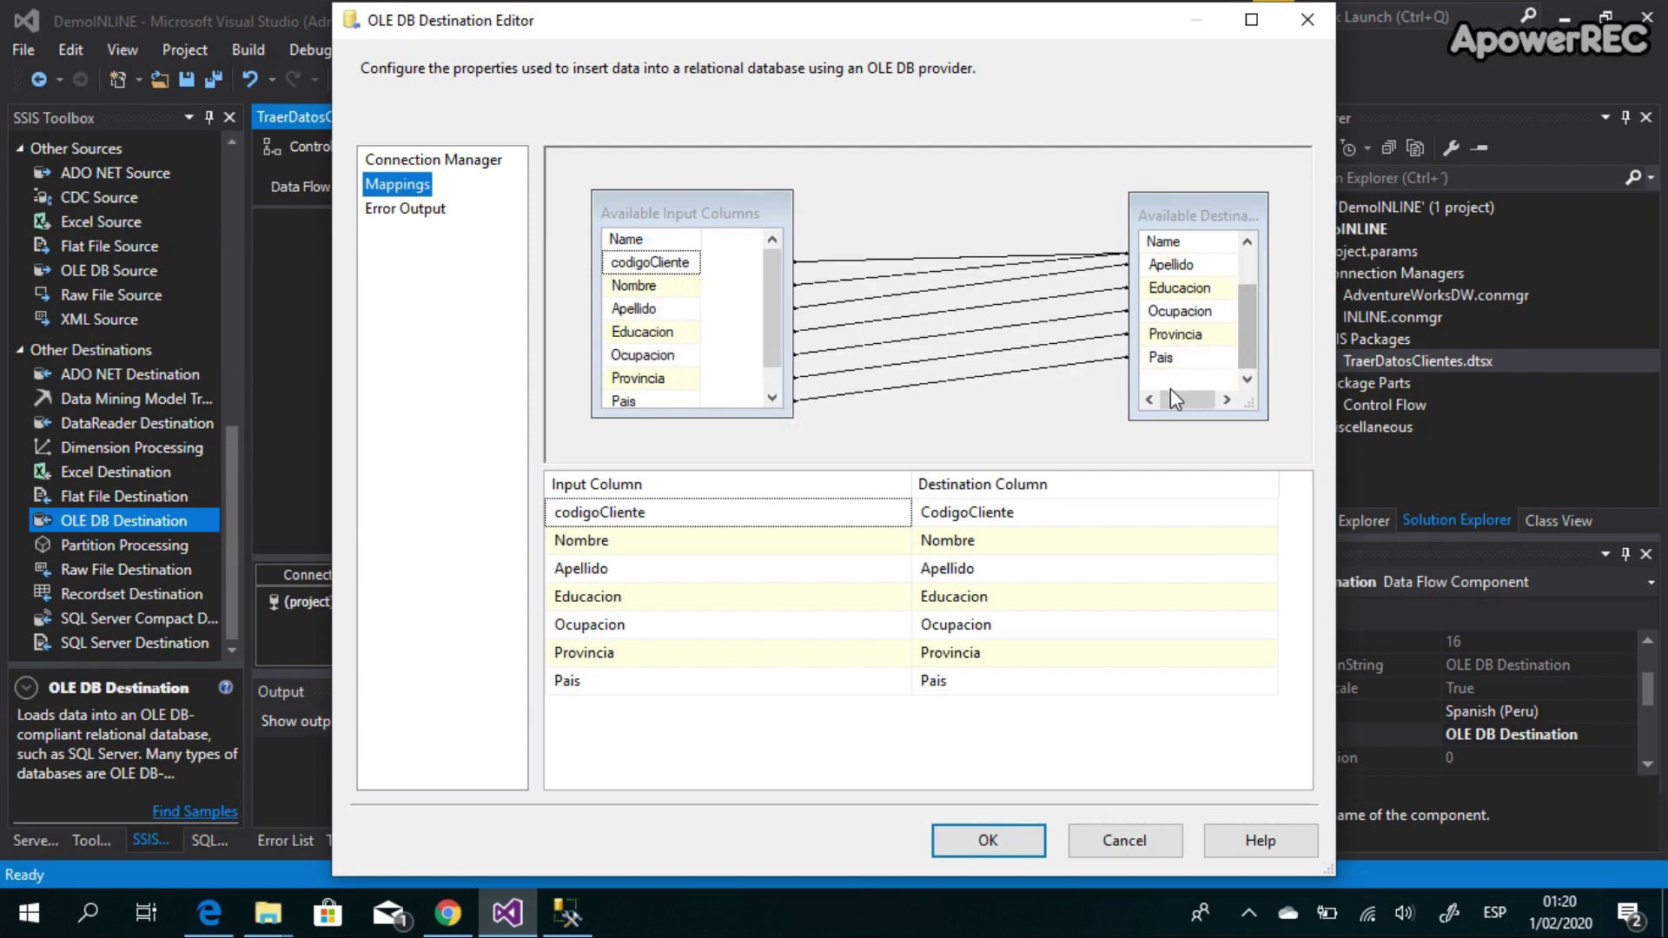
key(Return)
Step: Return to the package's control flow and move the TraerDatosClientes task lower on the canvas
click(500, 294)
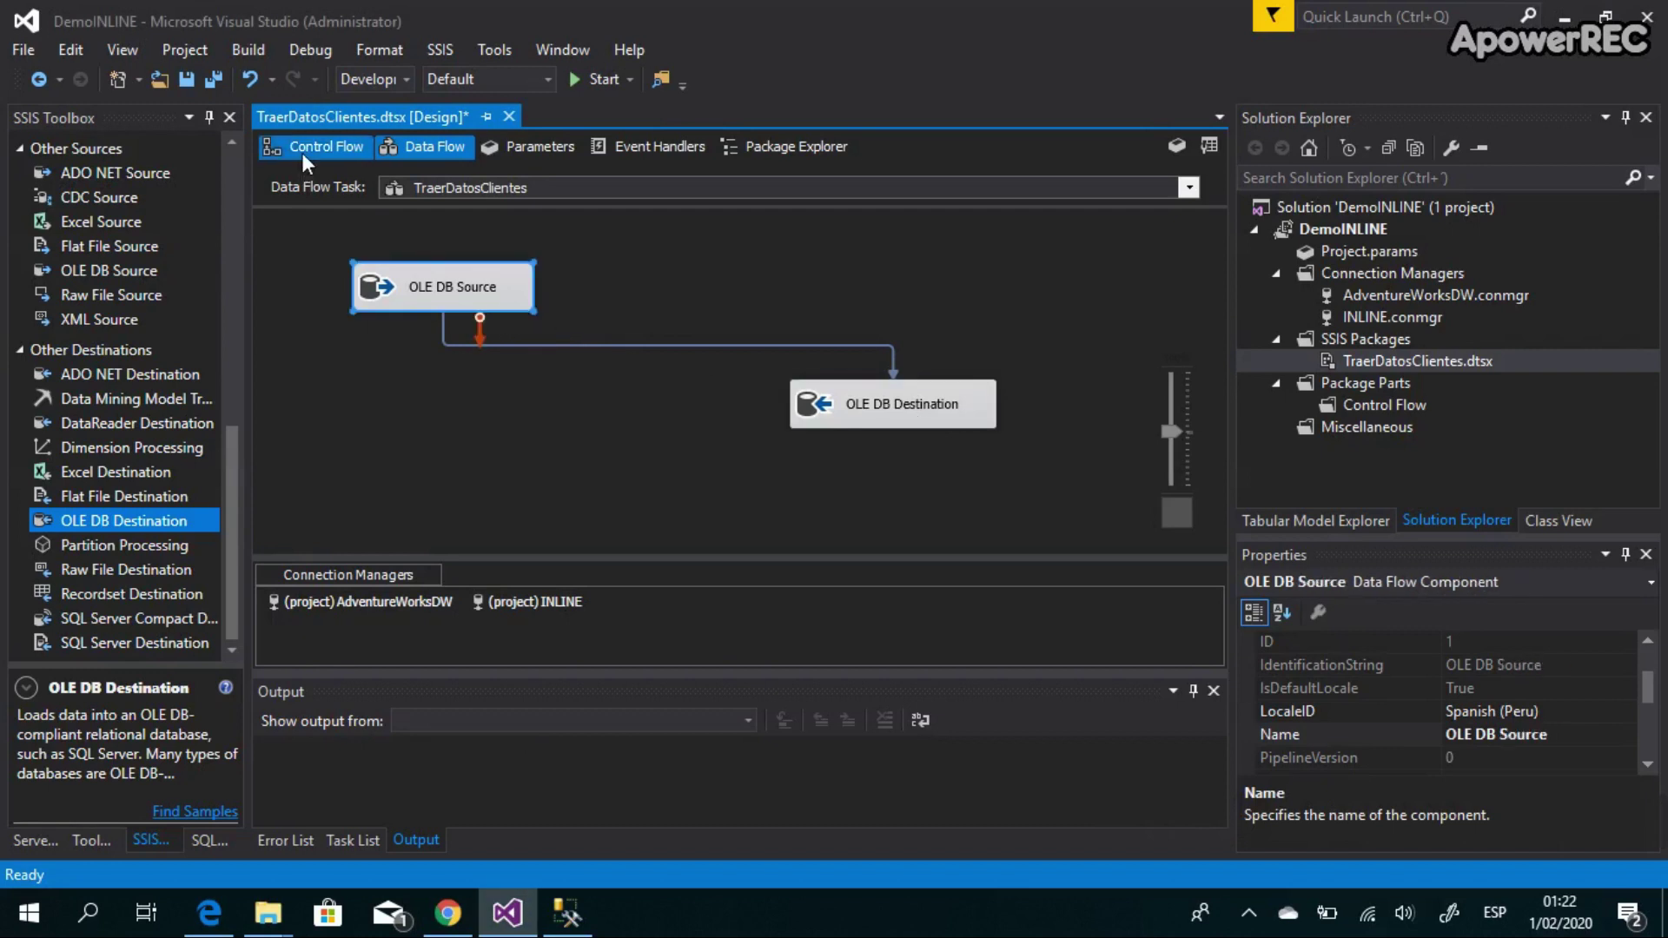
click(303, 153)
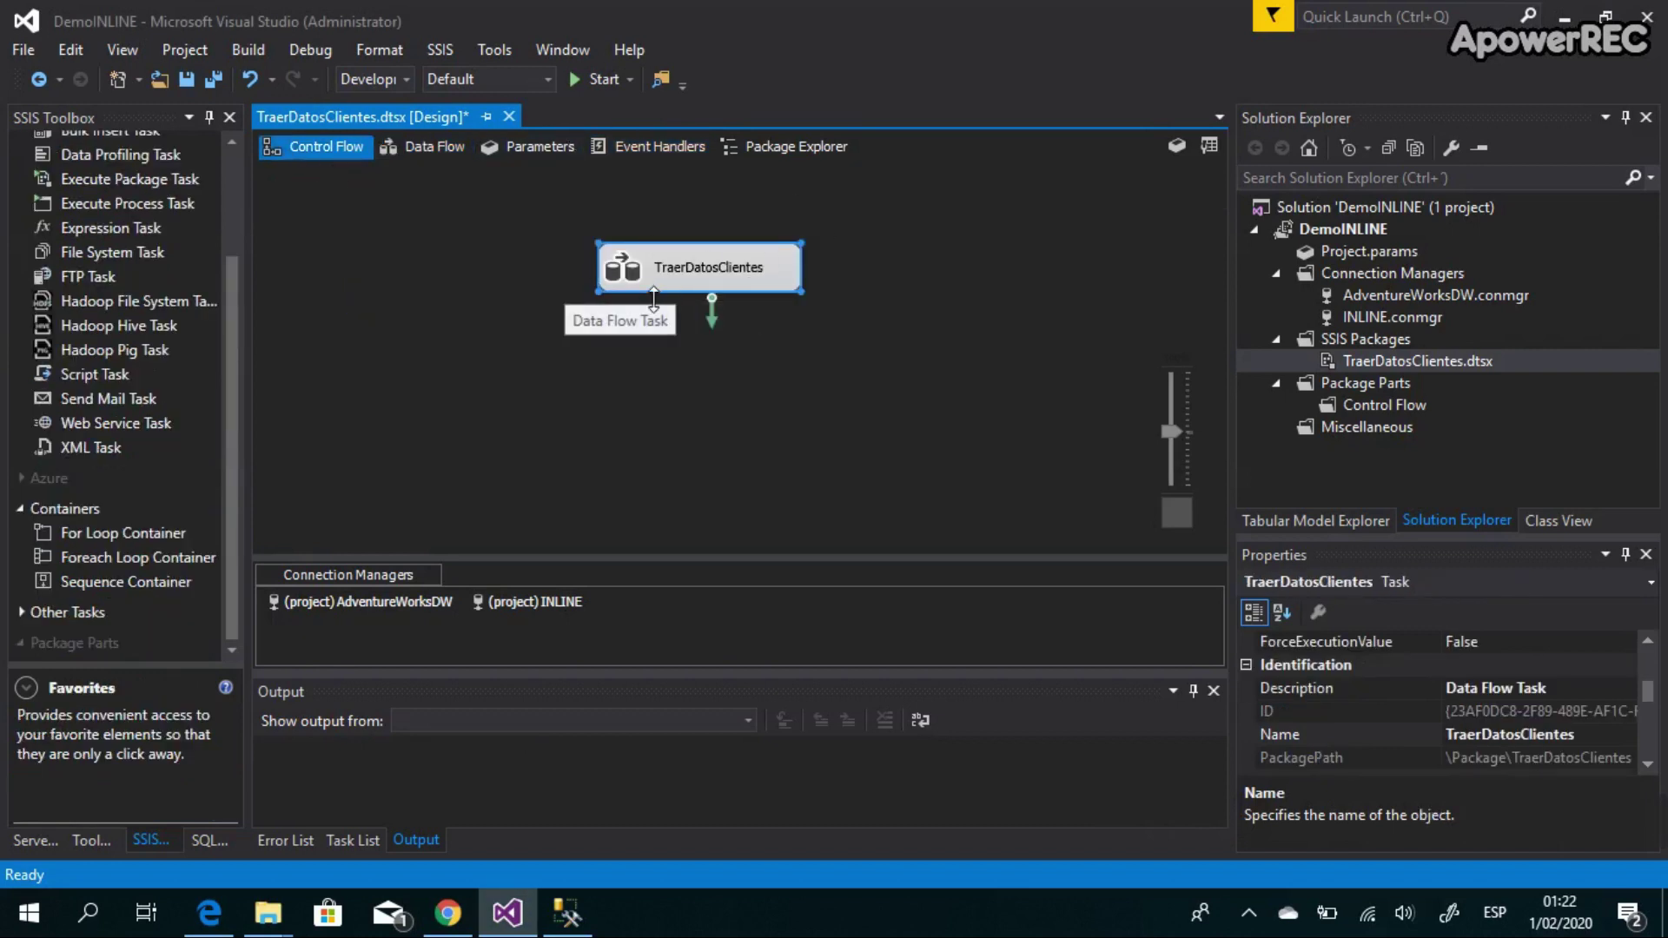
drag(674, 276, 663, 355)
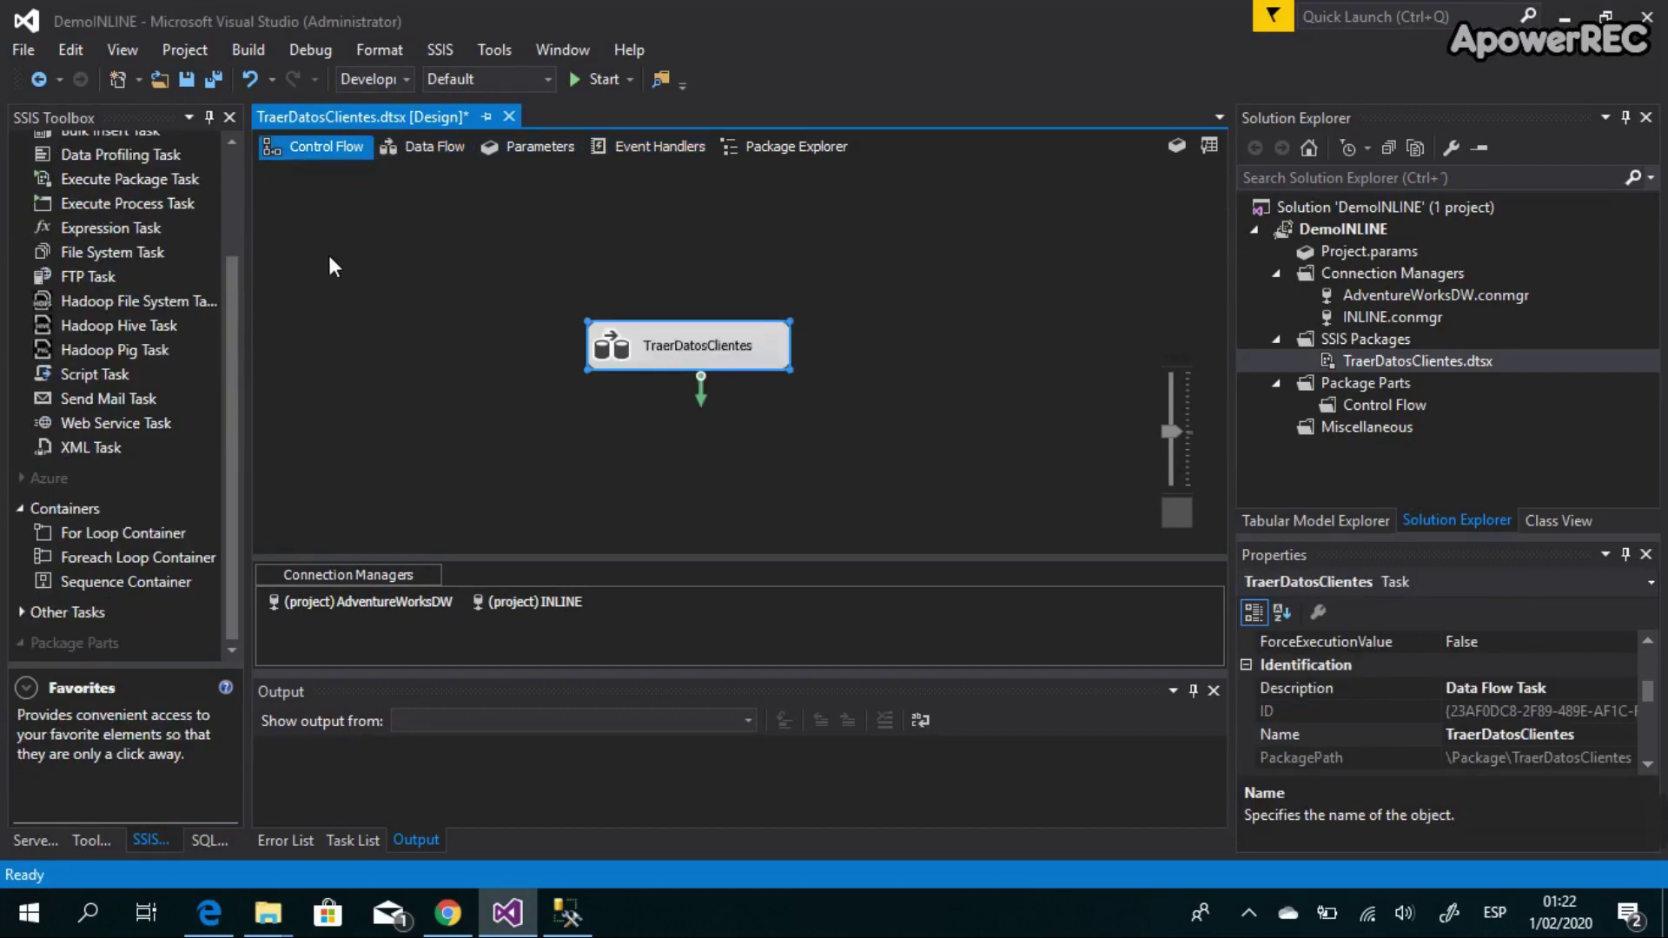
Step: Add an Execute SQL Task to the control flow and place it above the TraerDatosClientes task
drag(227, 330, 227, 226)
click(148, 191)
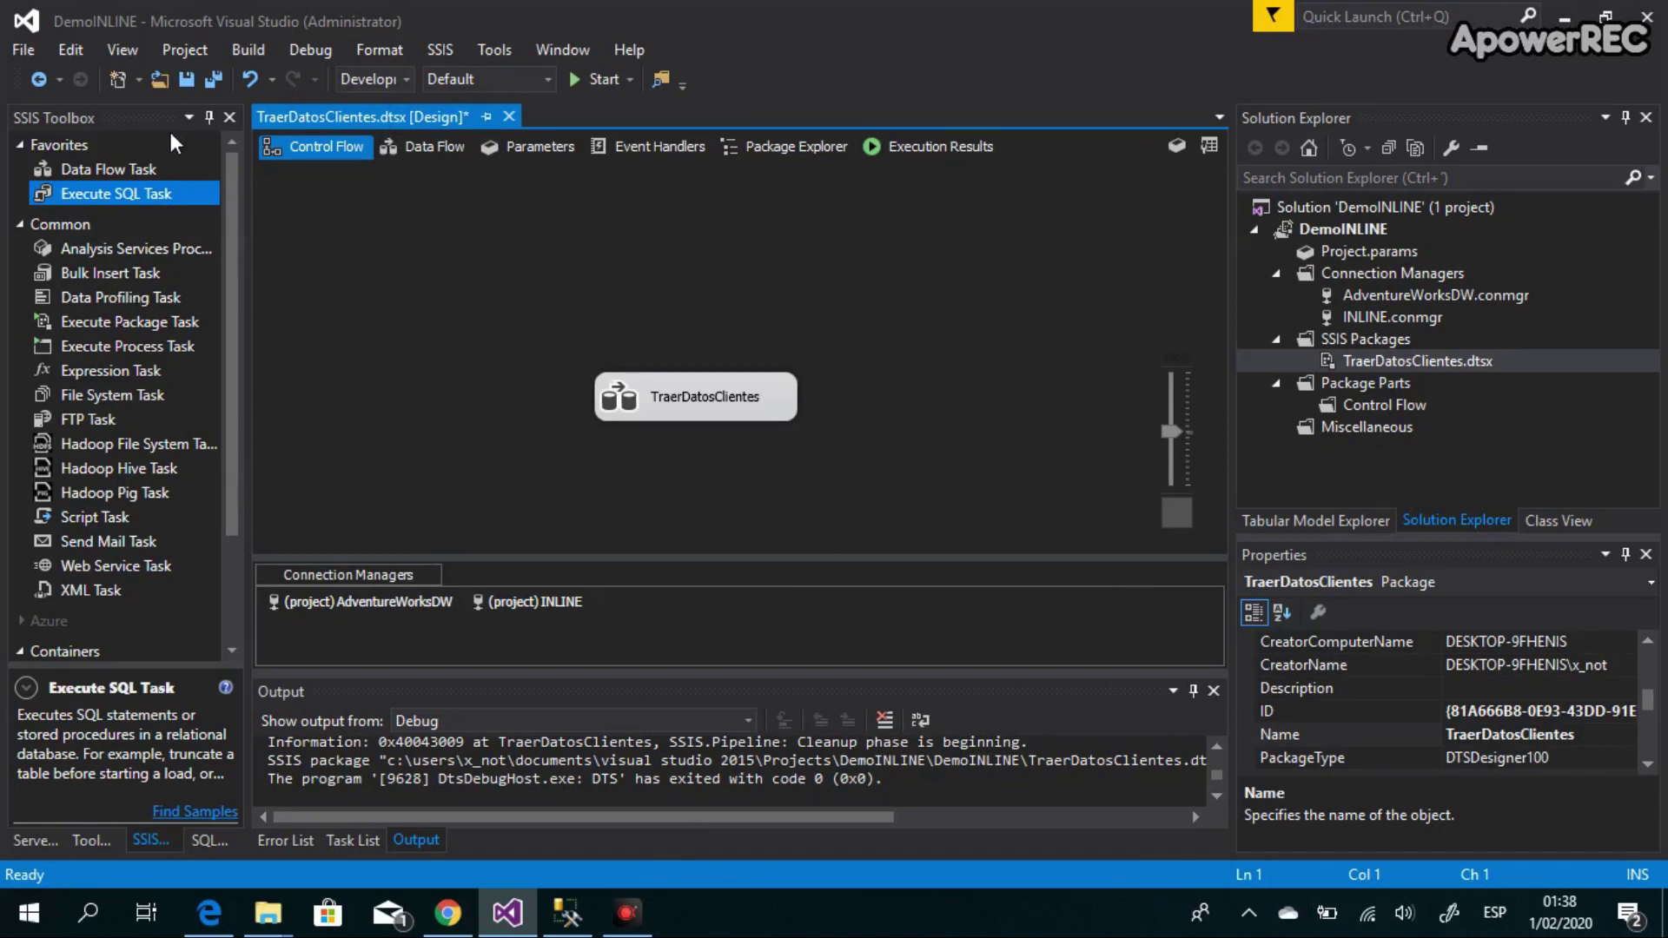
click(119, 171)
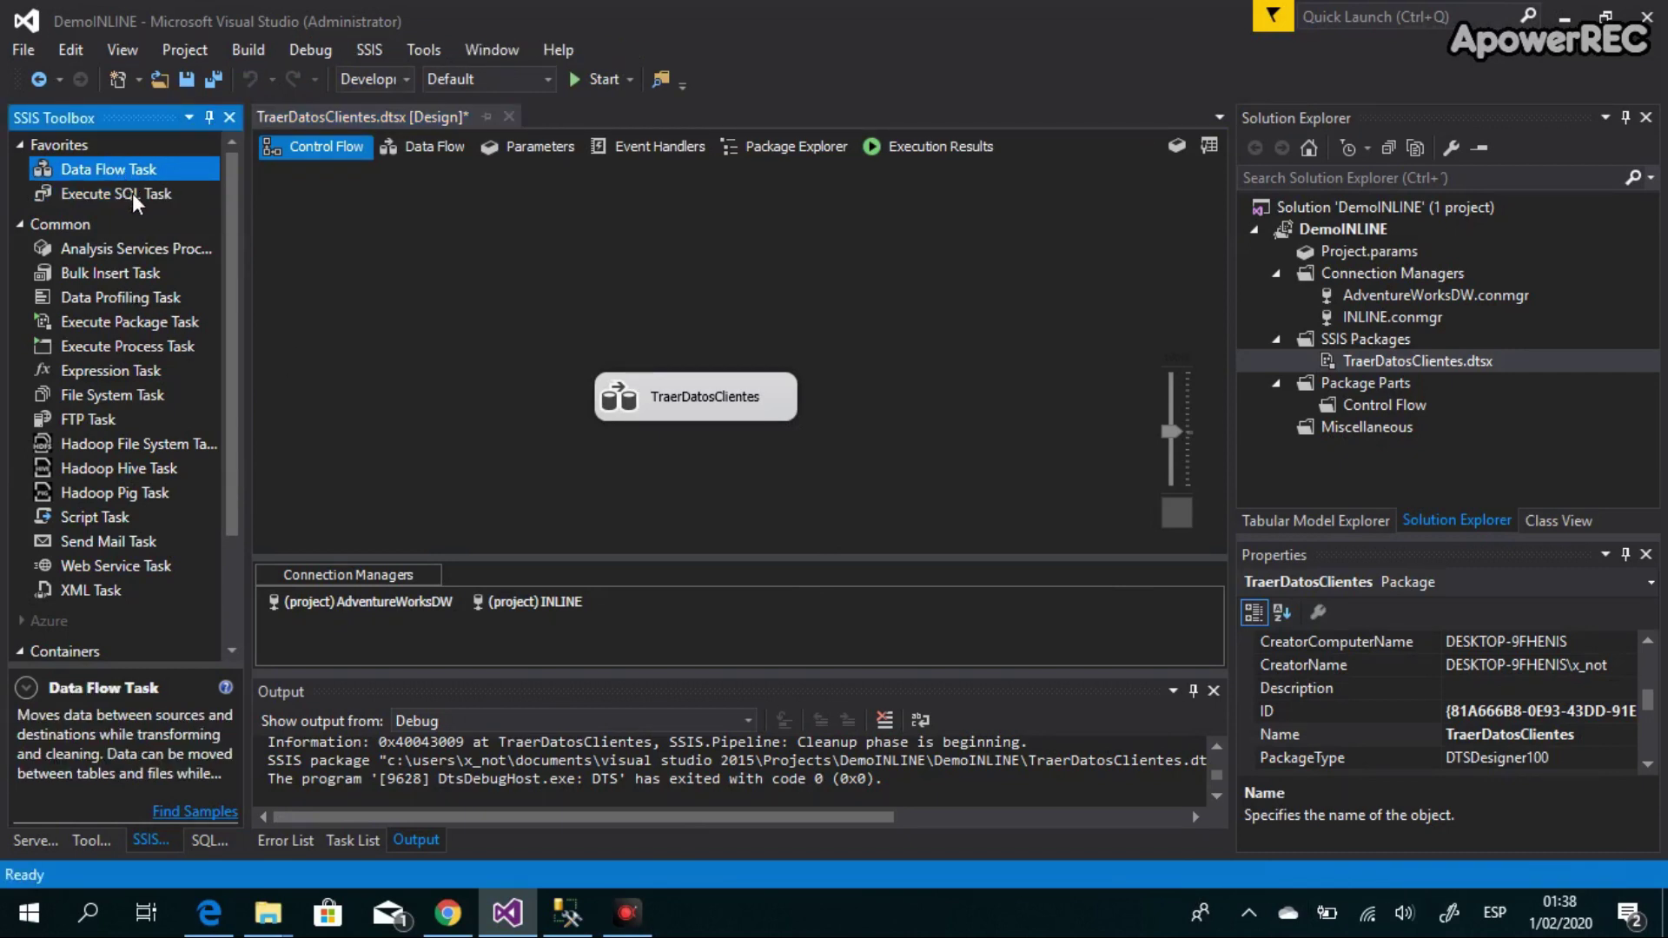
click(132, 193)
double_click(132, 193)
drag(441, 269, 617, 247)
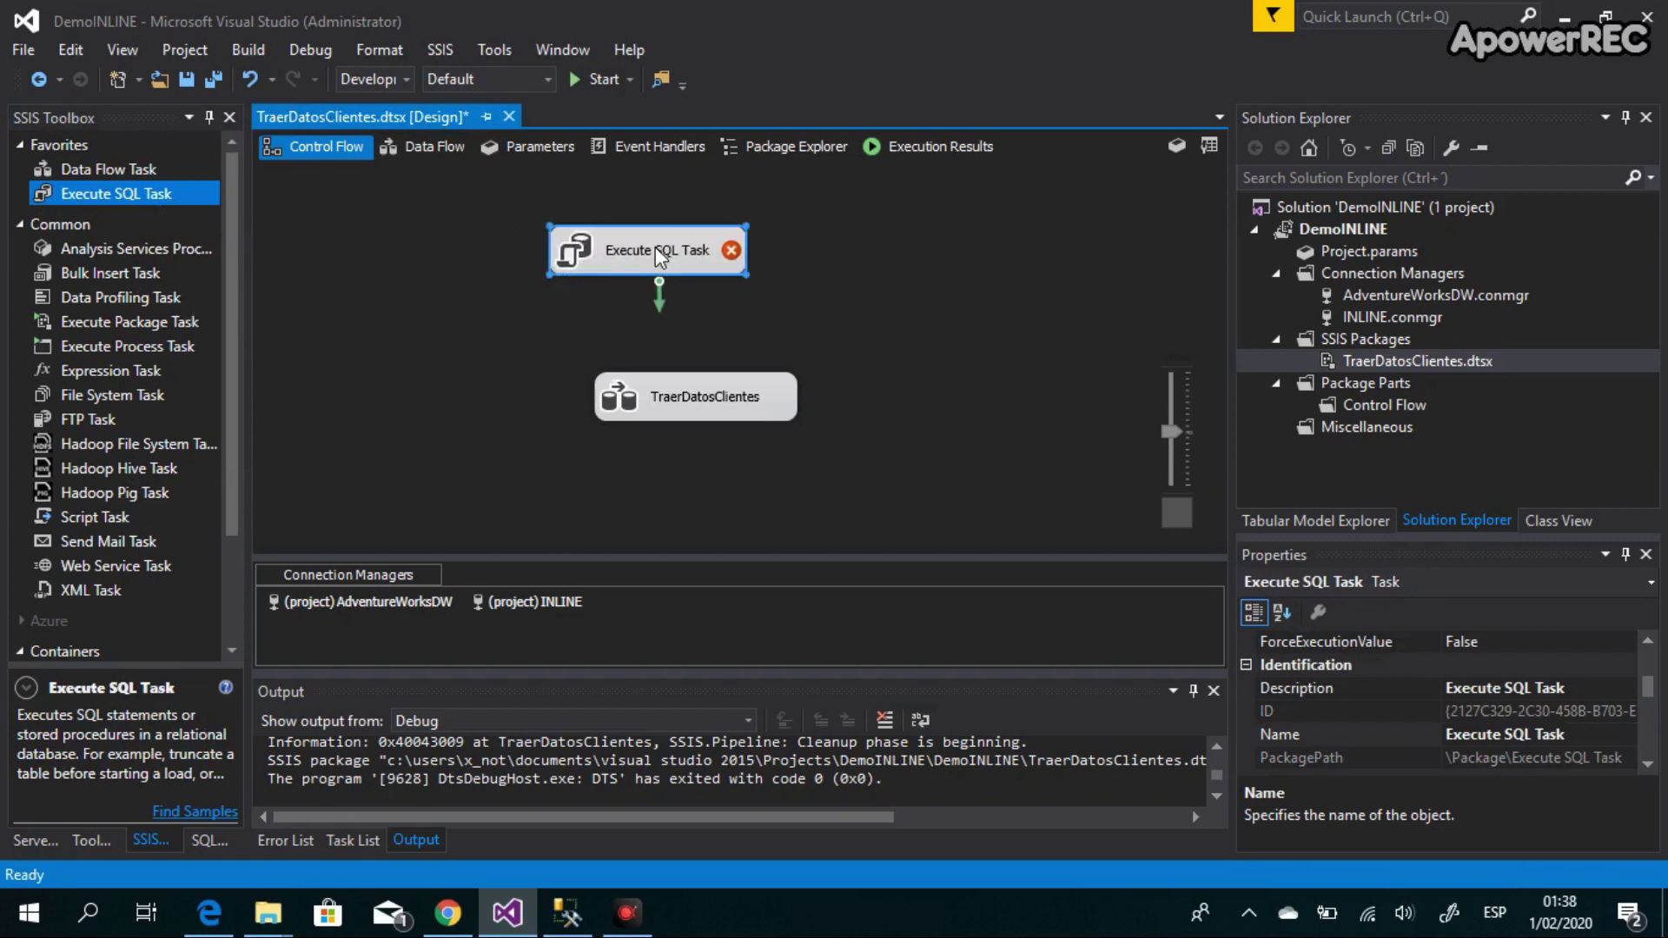
Step: Open the Execute SQL Task's settings and set its OLE DB connection to INLINE
double_click(633, 252)
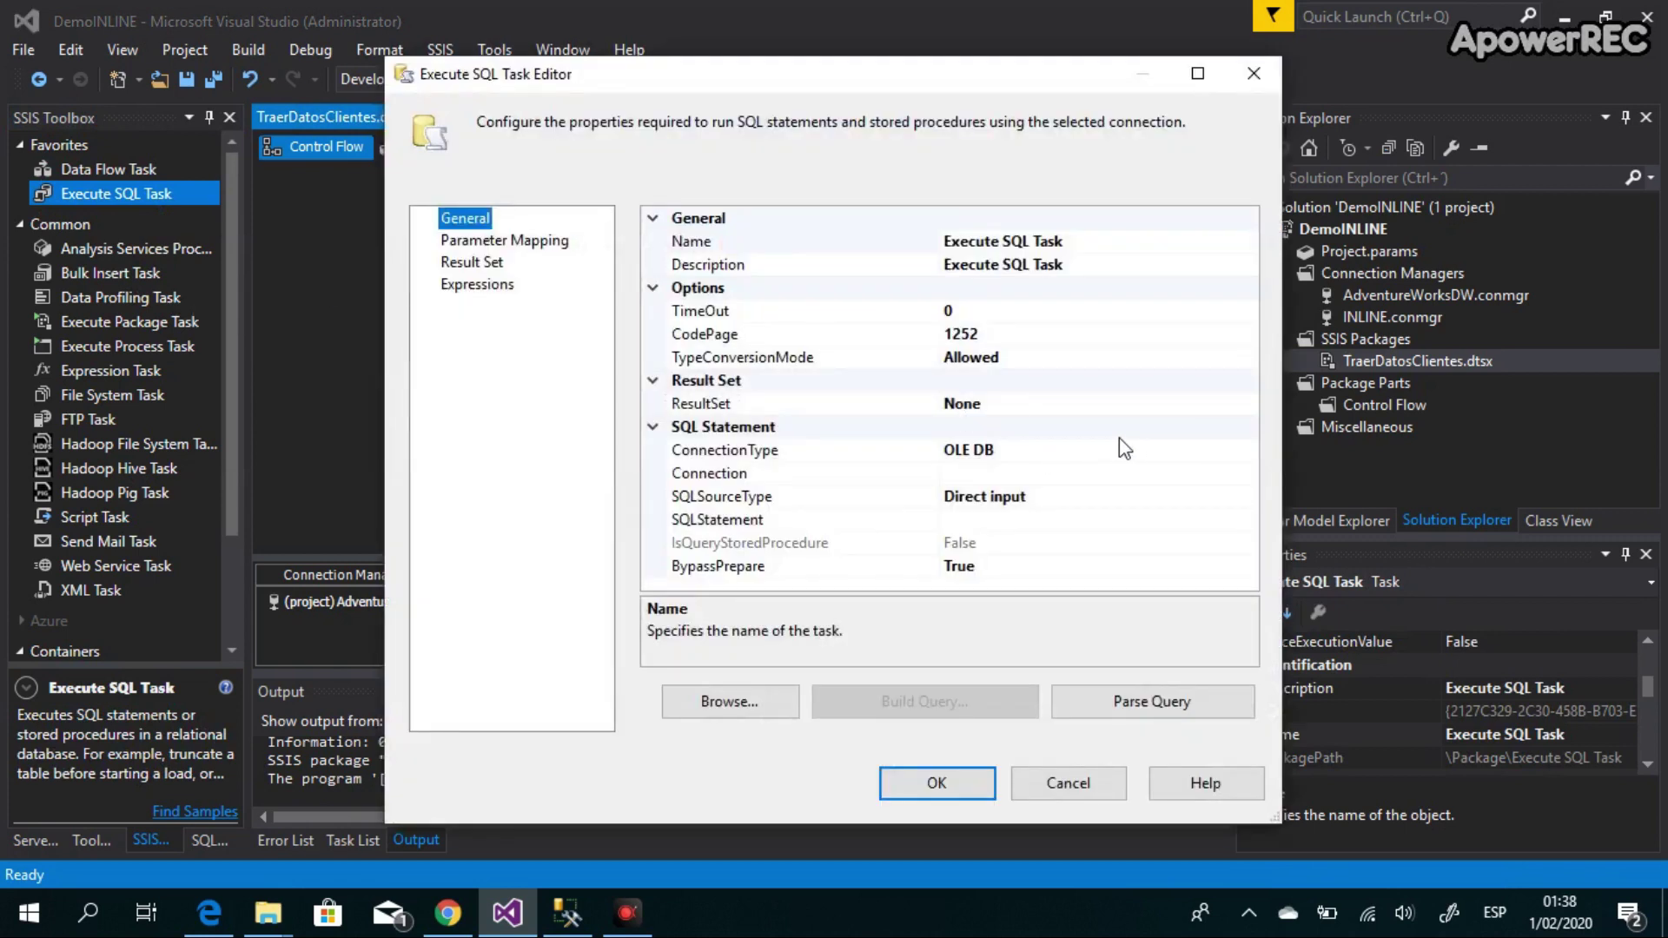
click(1064, 452)
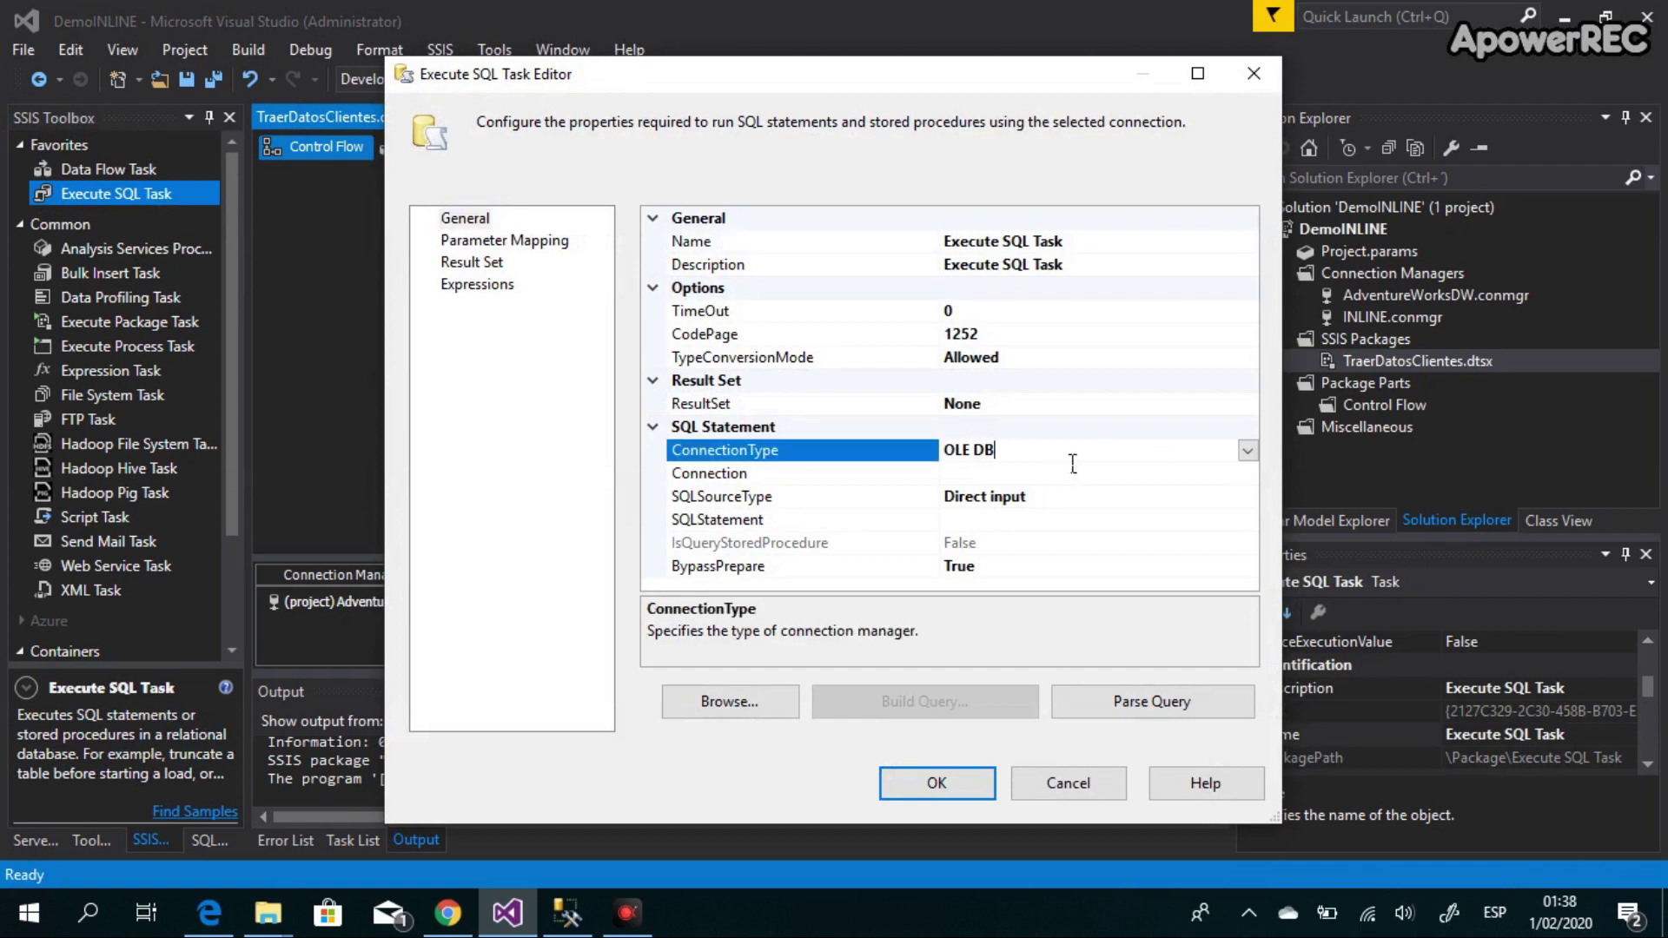
click(1125, 476)
click(1245, 474)
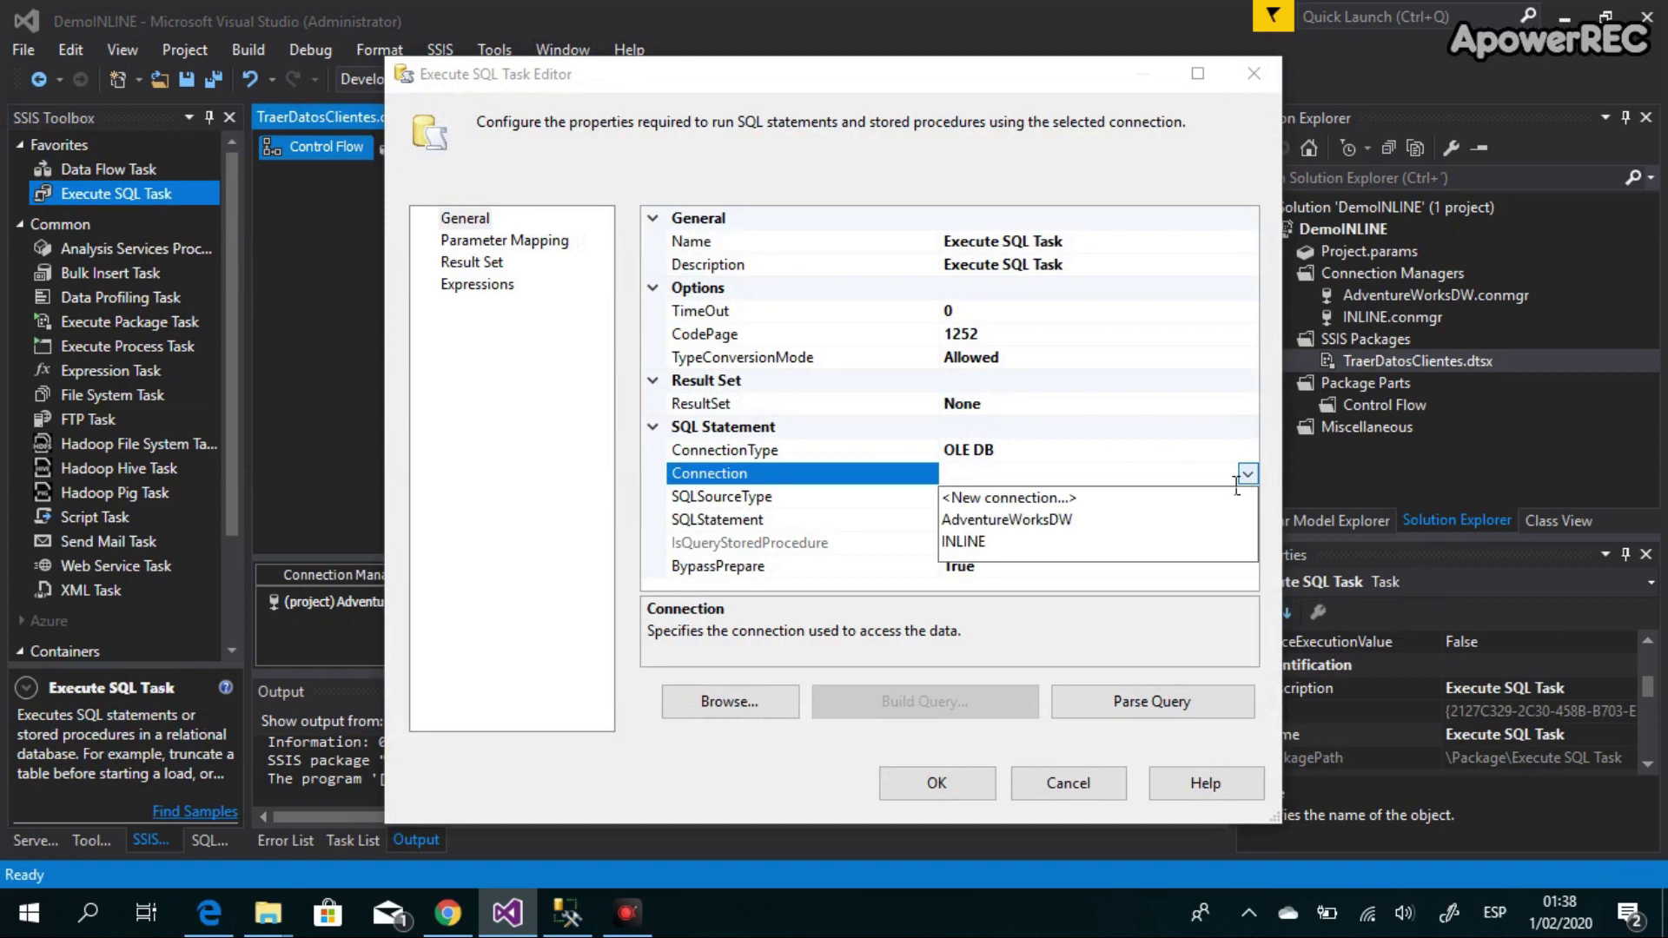
click(973, 542)
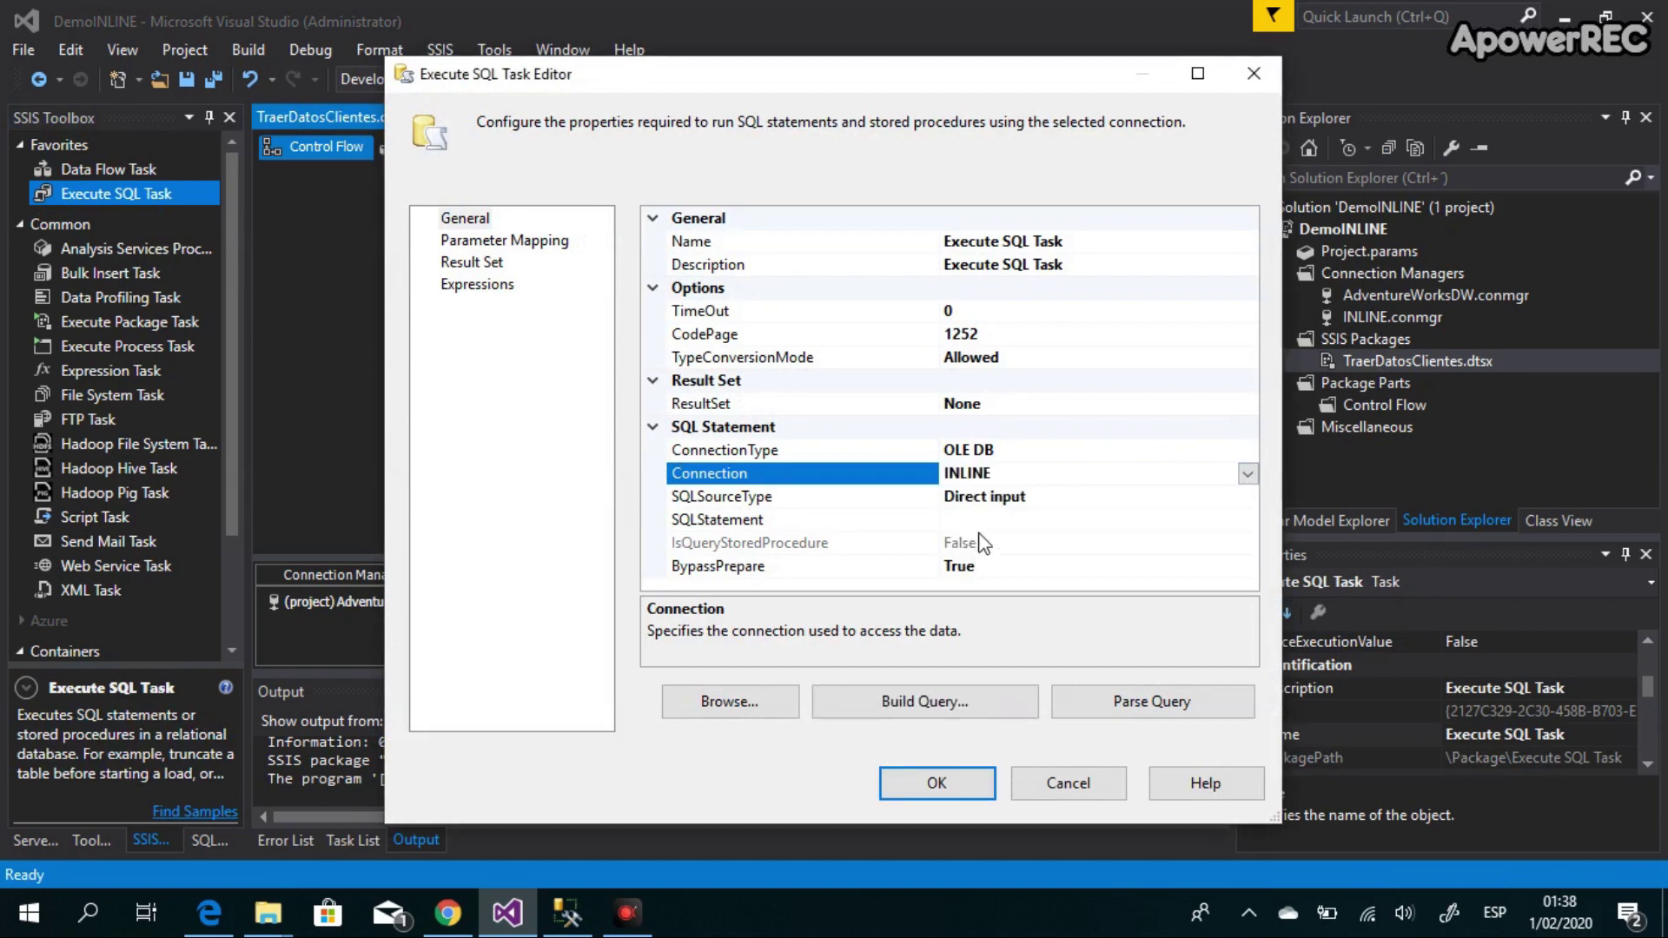
Step: Enter "delete from ResumenClientes" as the Execute SQL Task's direct-input SQL statement and save the task settings
click(1062, 500)
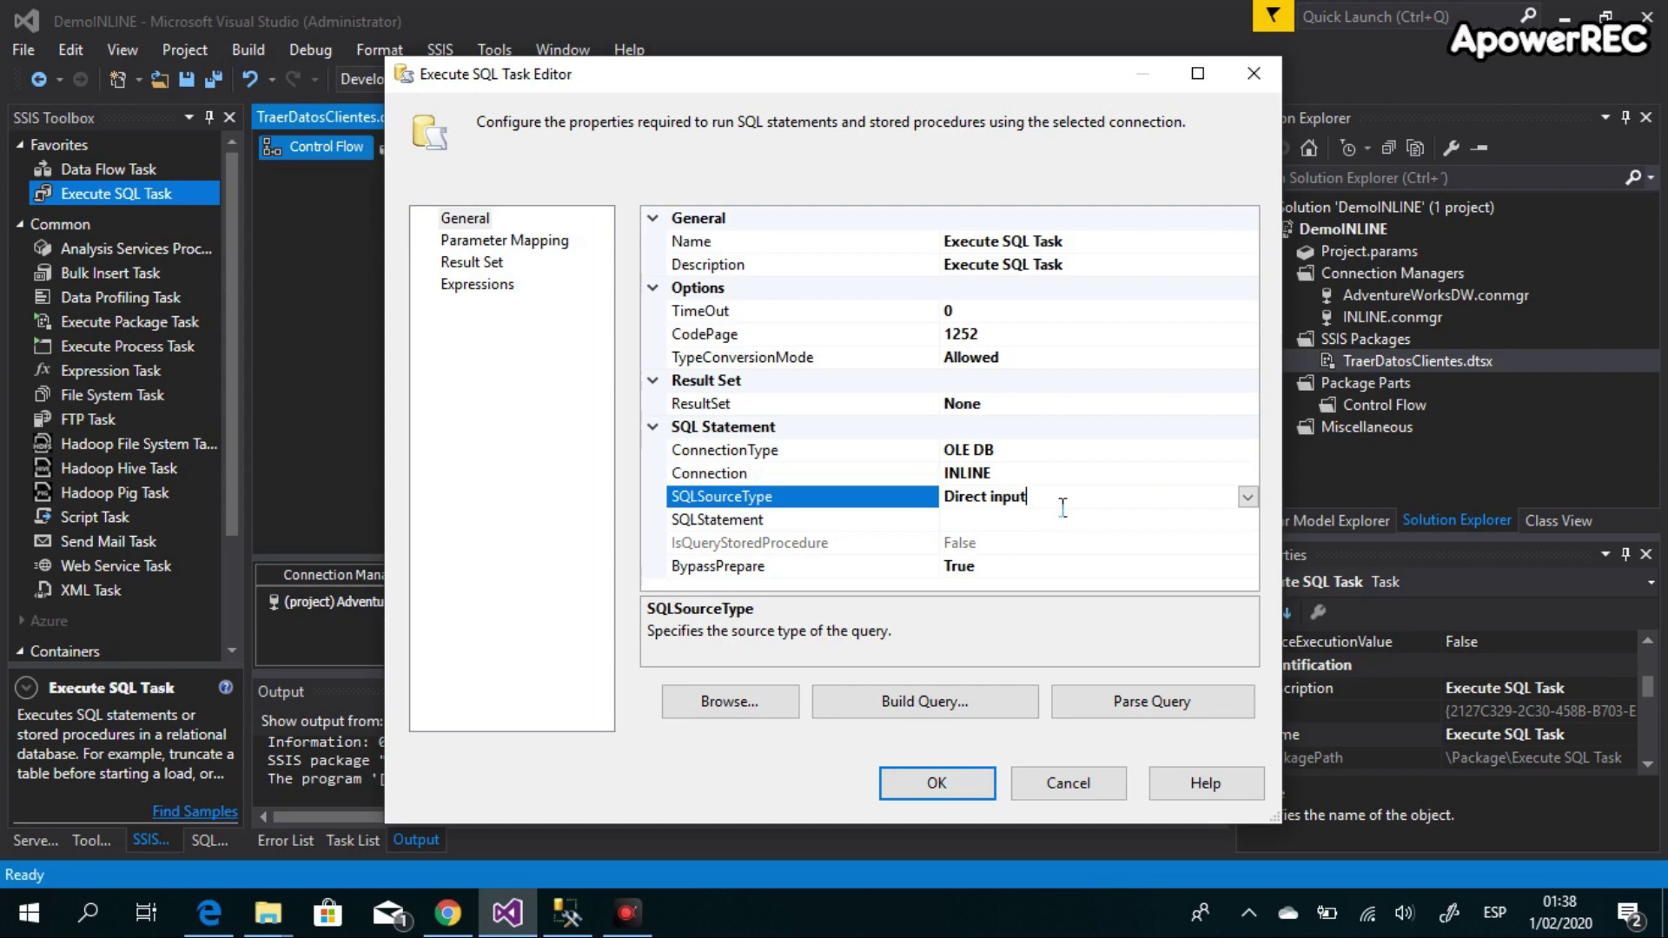
click(1239, 525)
click(1247, 523)
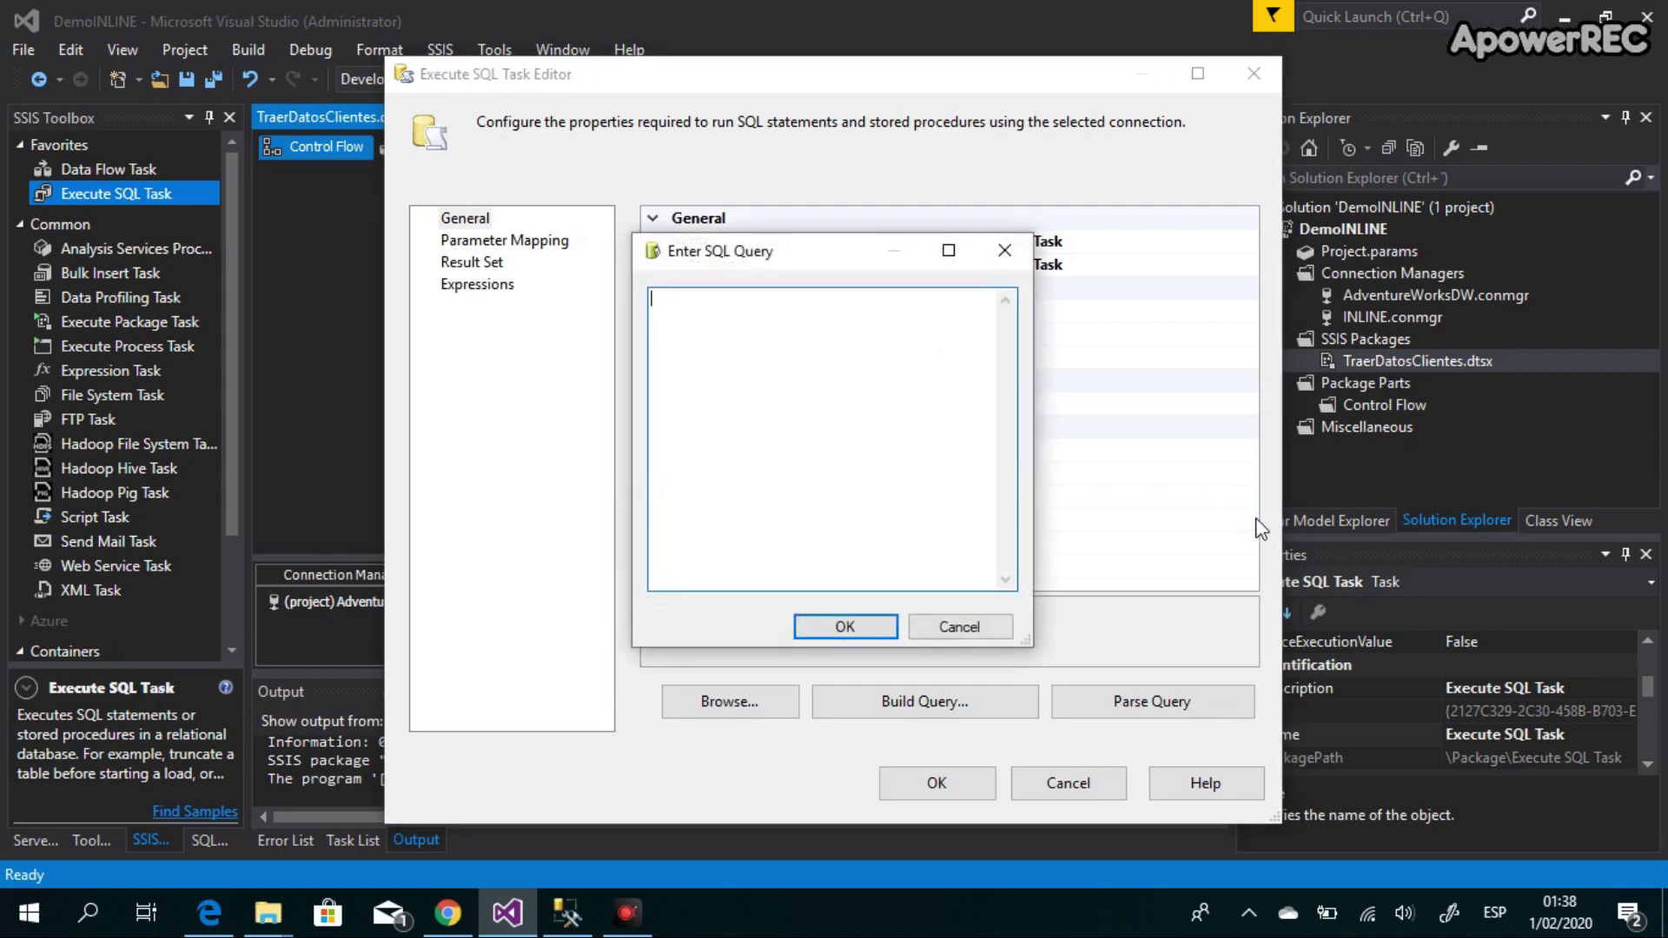
text(delete from ResumenClientes)
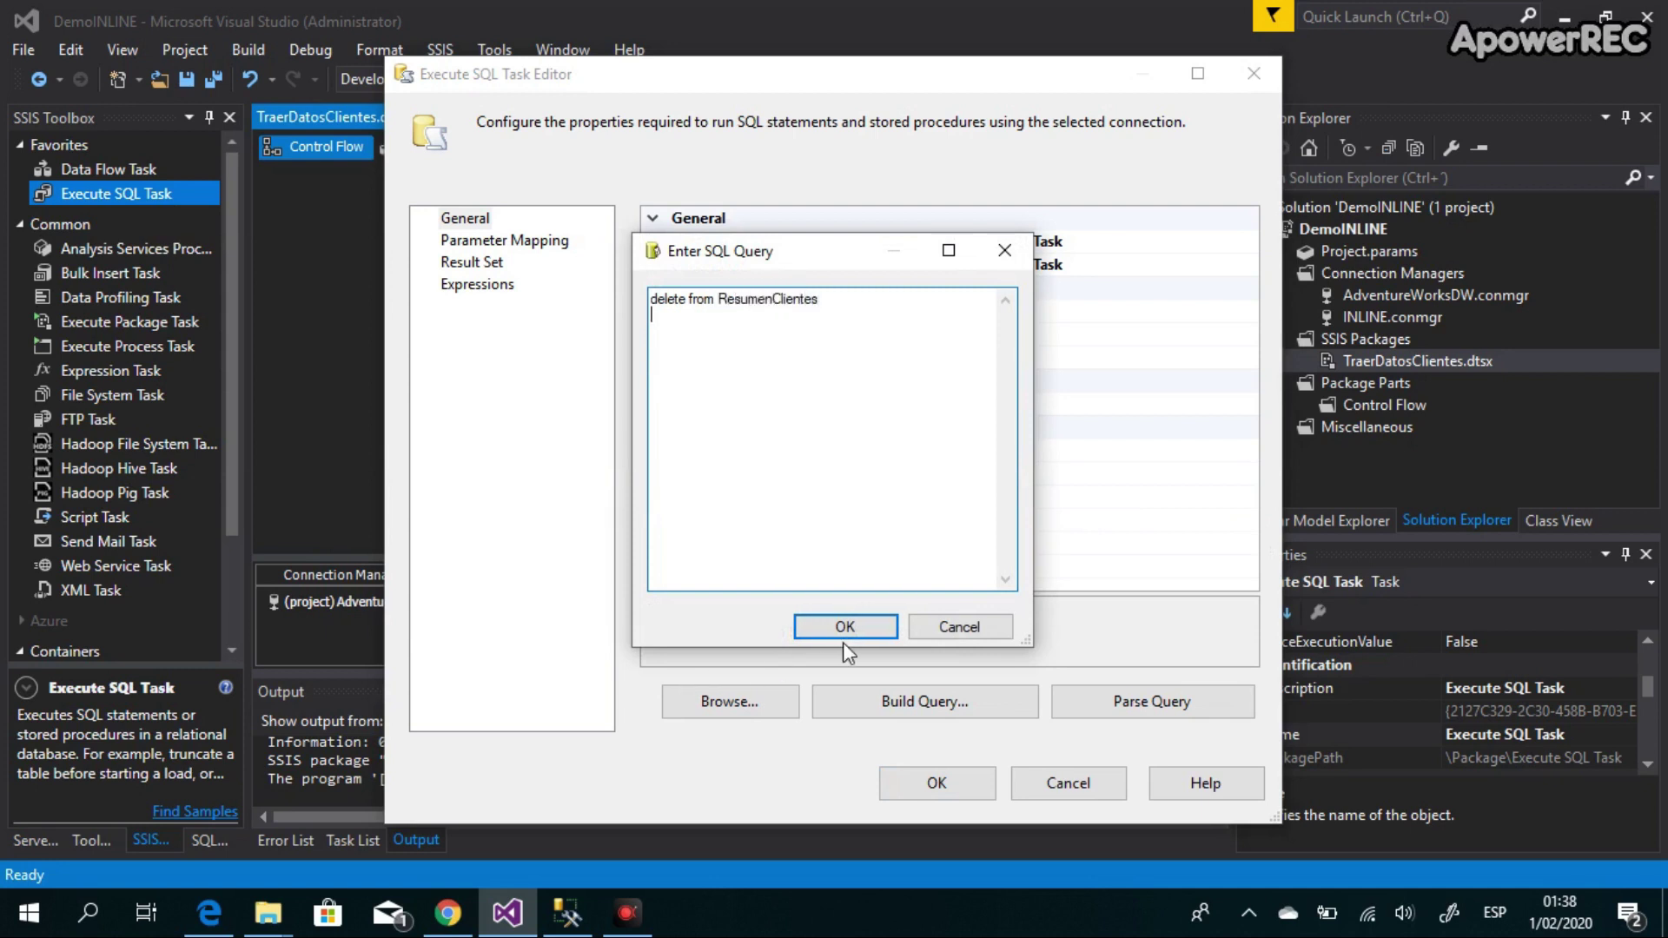
click(867, 629)
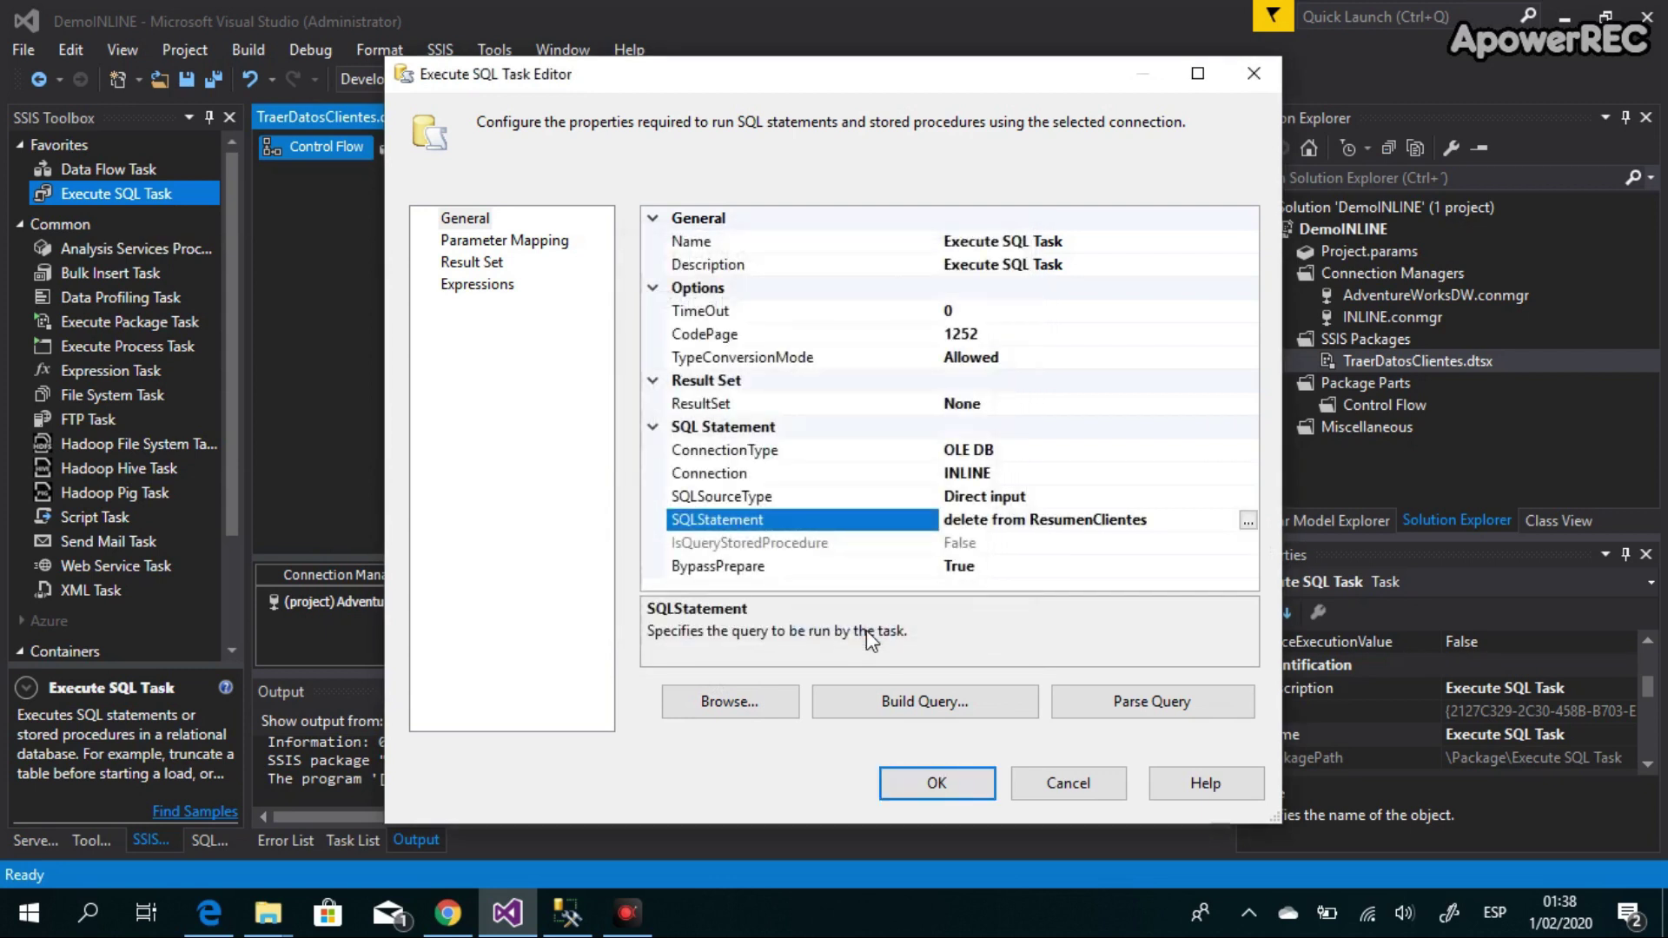
click(939, 783)
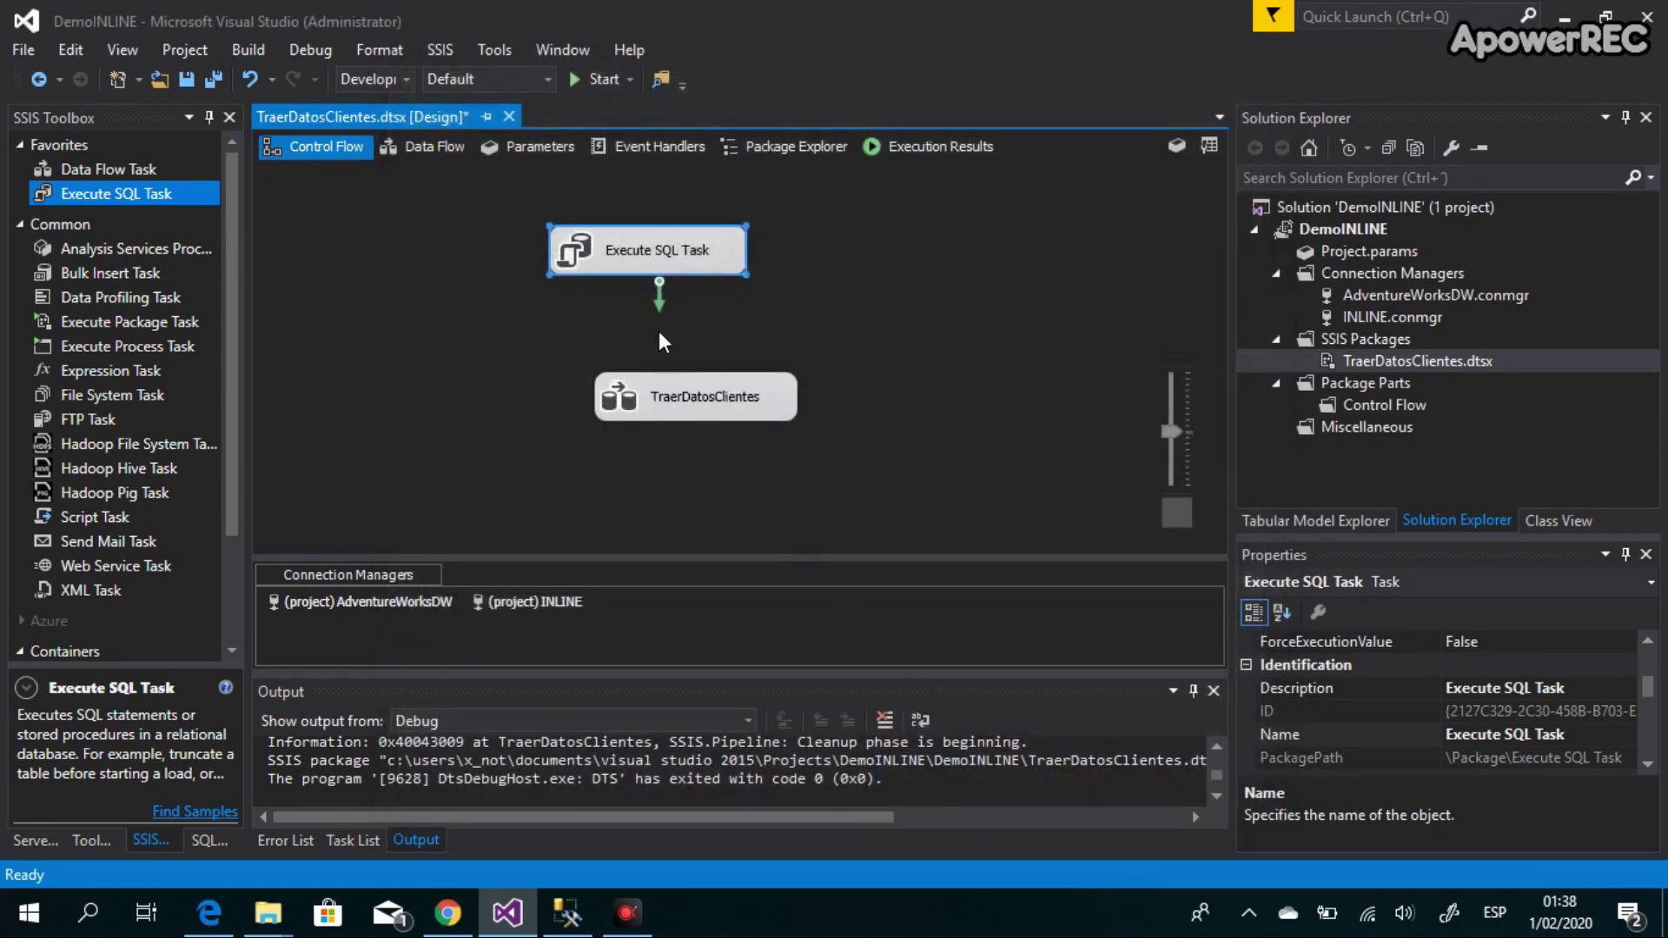
Step: Connect the Execute SQL Task to TraerDatosClientes and test-run the package, checking the data flow before stopping the debugging
drag(658, 299, 708, 344)
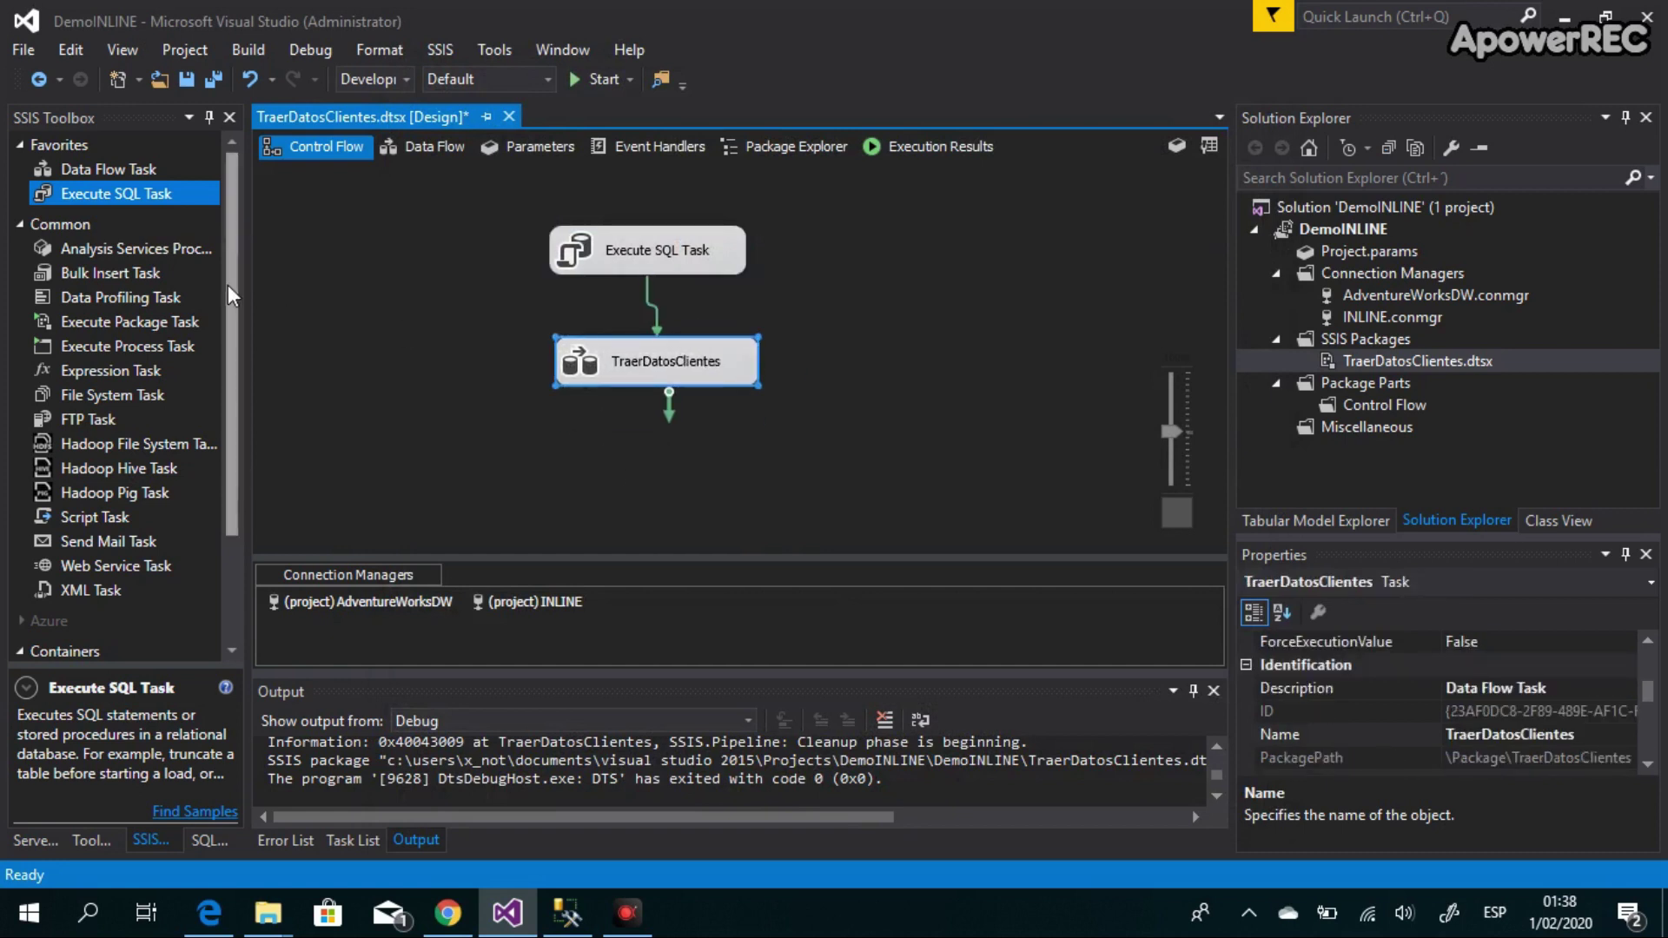
click(603, 80)
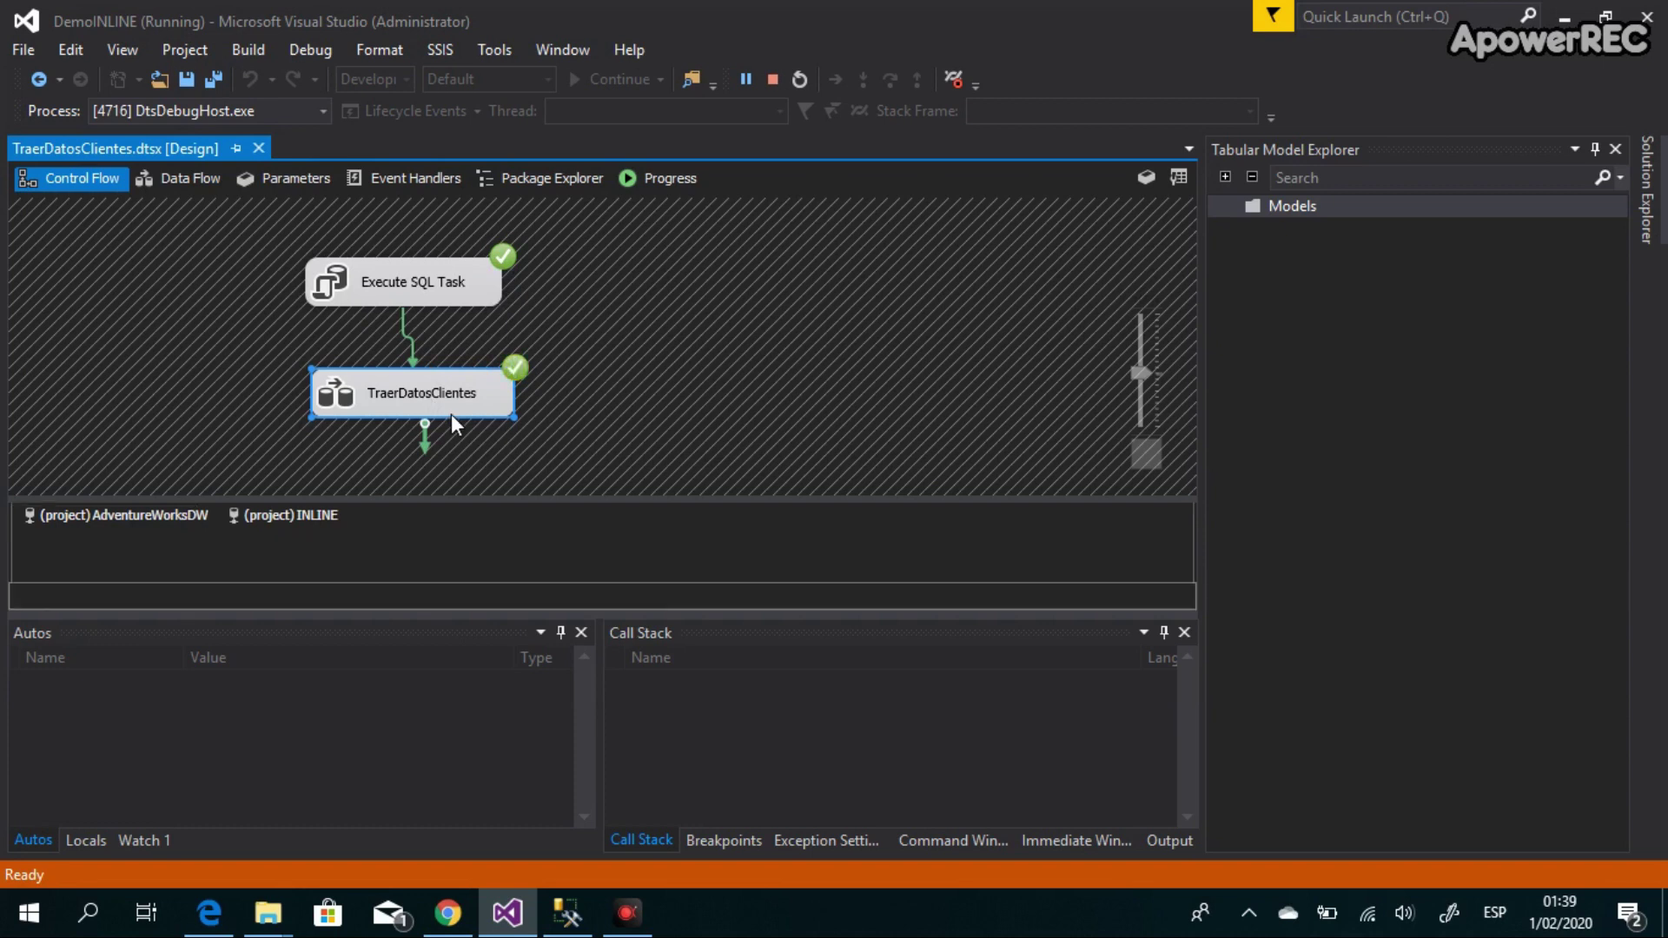
click(173, 177)
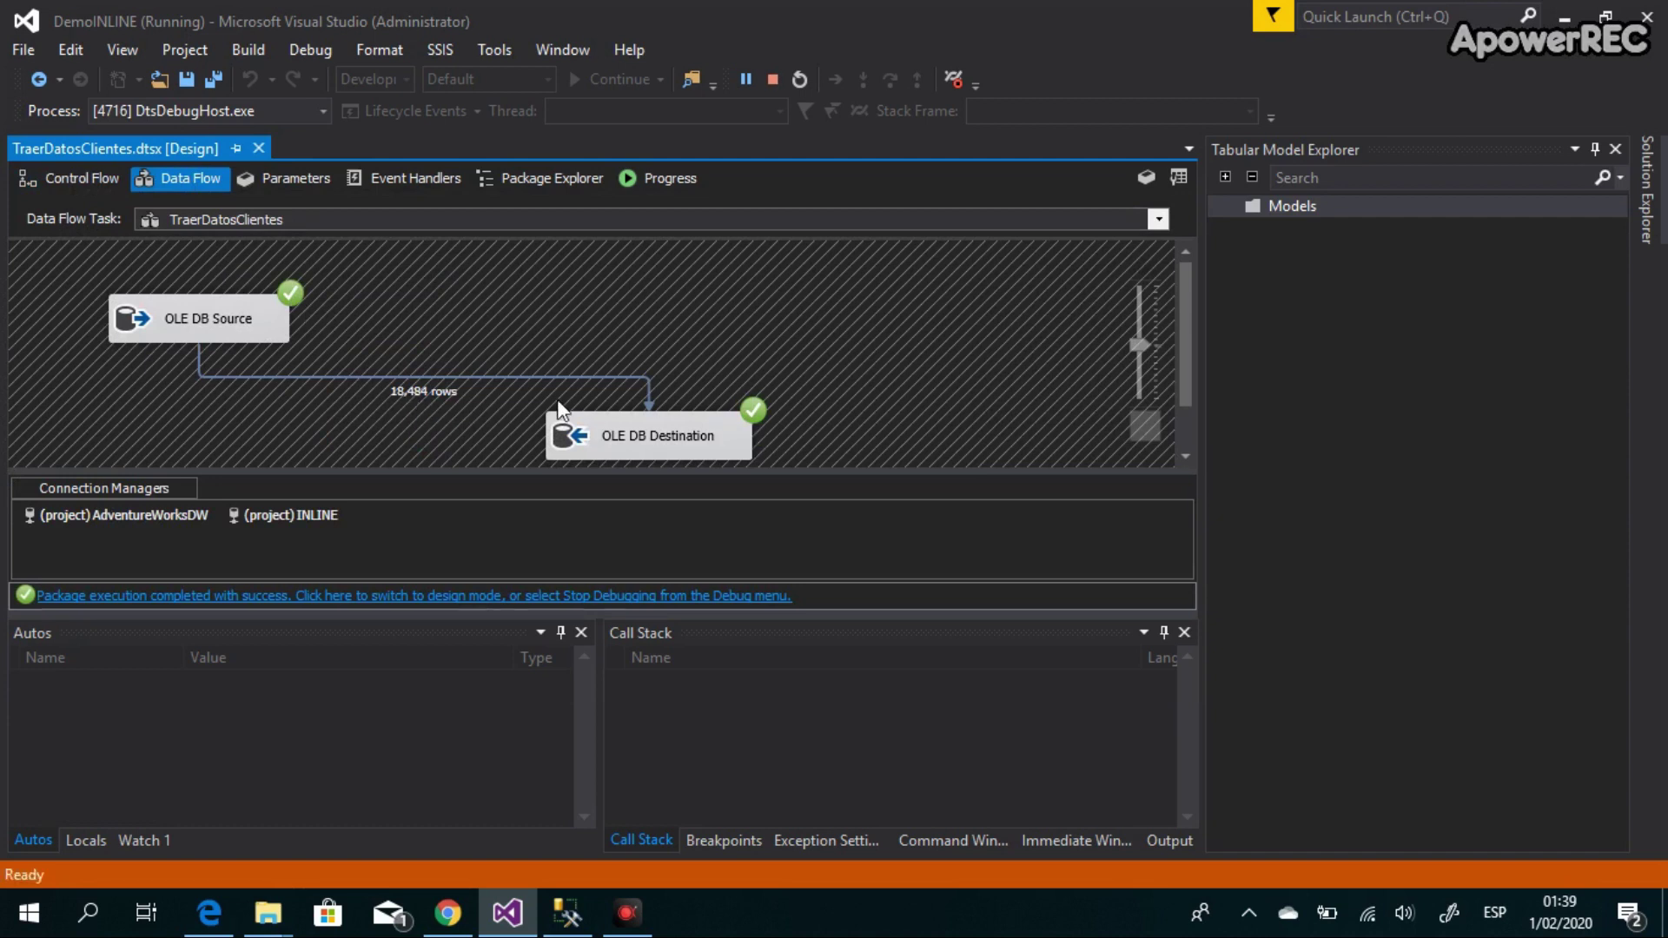
click(772, 79)
Step: Switch to SQL Server Management Studio and refresh the INLINEMSP database, expanding its Tables folder
click(570, 928)
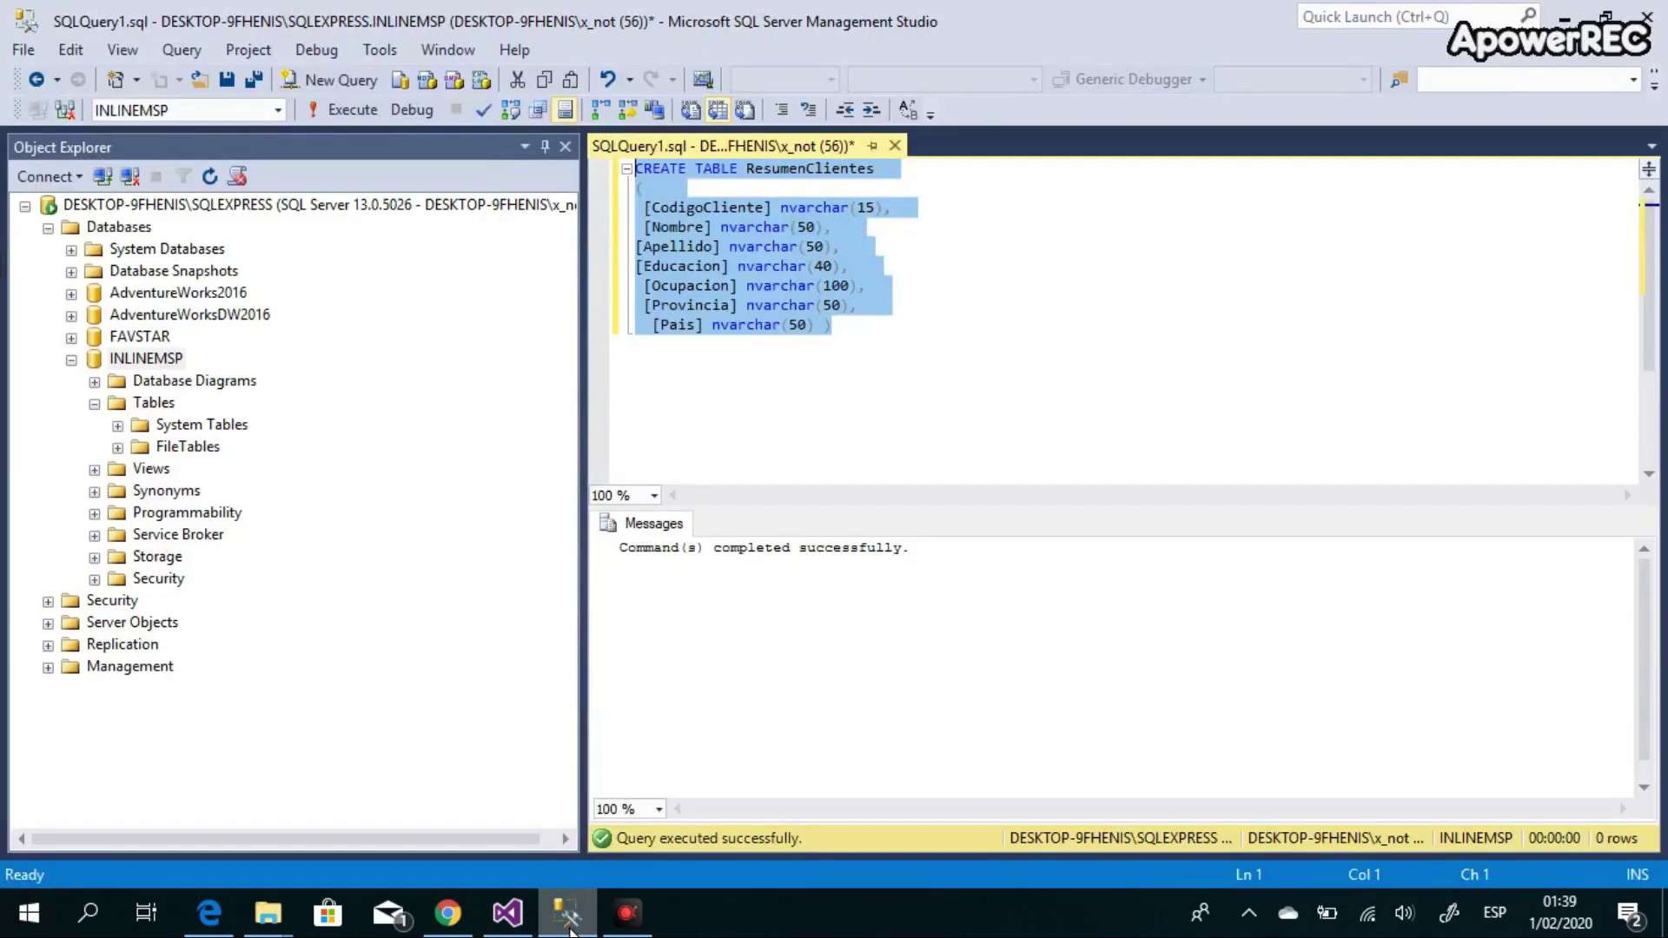
click(162, 359)
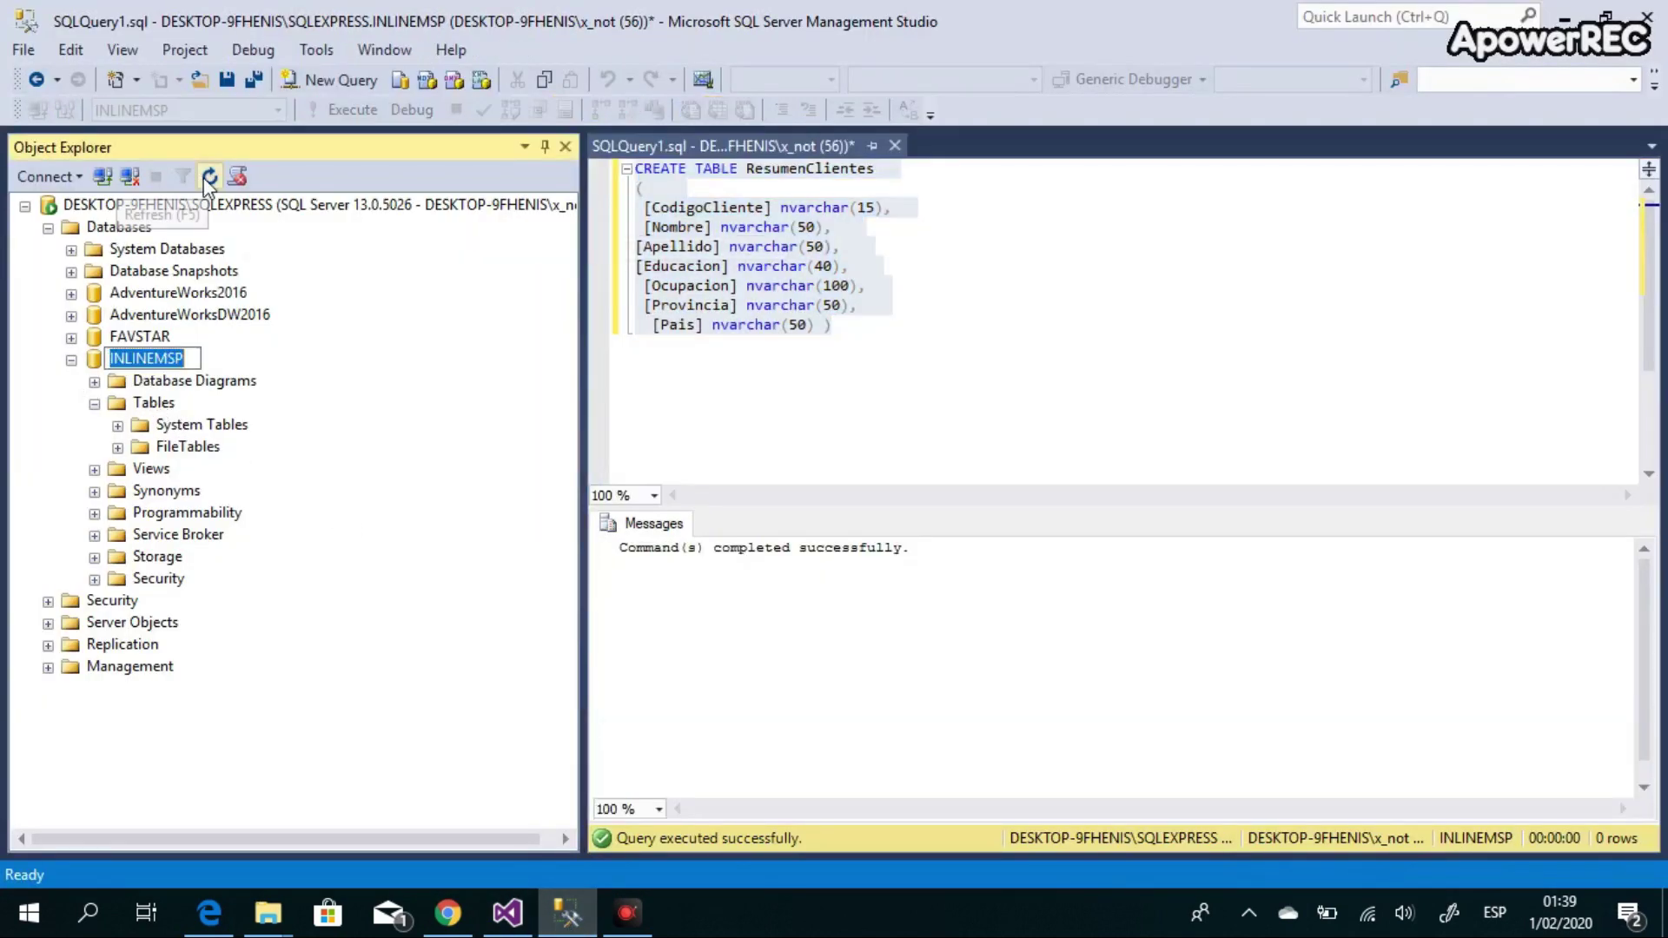
click(95, 403)
click(95, 403)
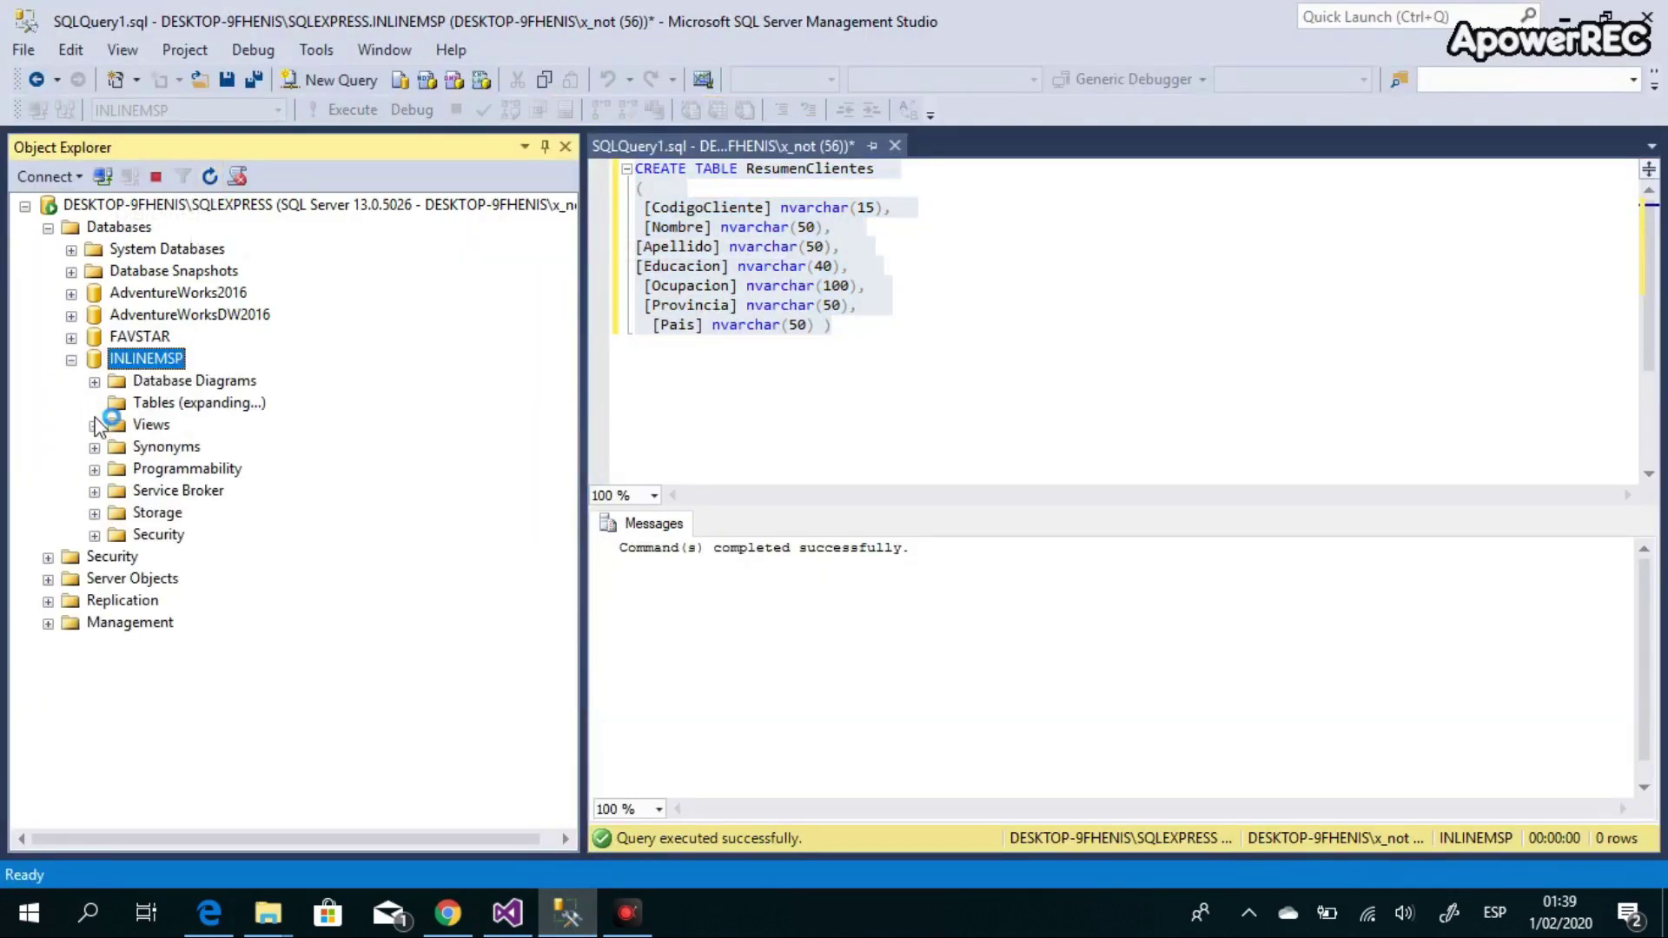
Step: Select the top 1000 rows of dbo.ResumenClientes, review the loaded customer records, and return to the SSIS project in Visual Studio
click(234, 474)
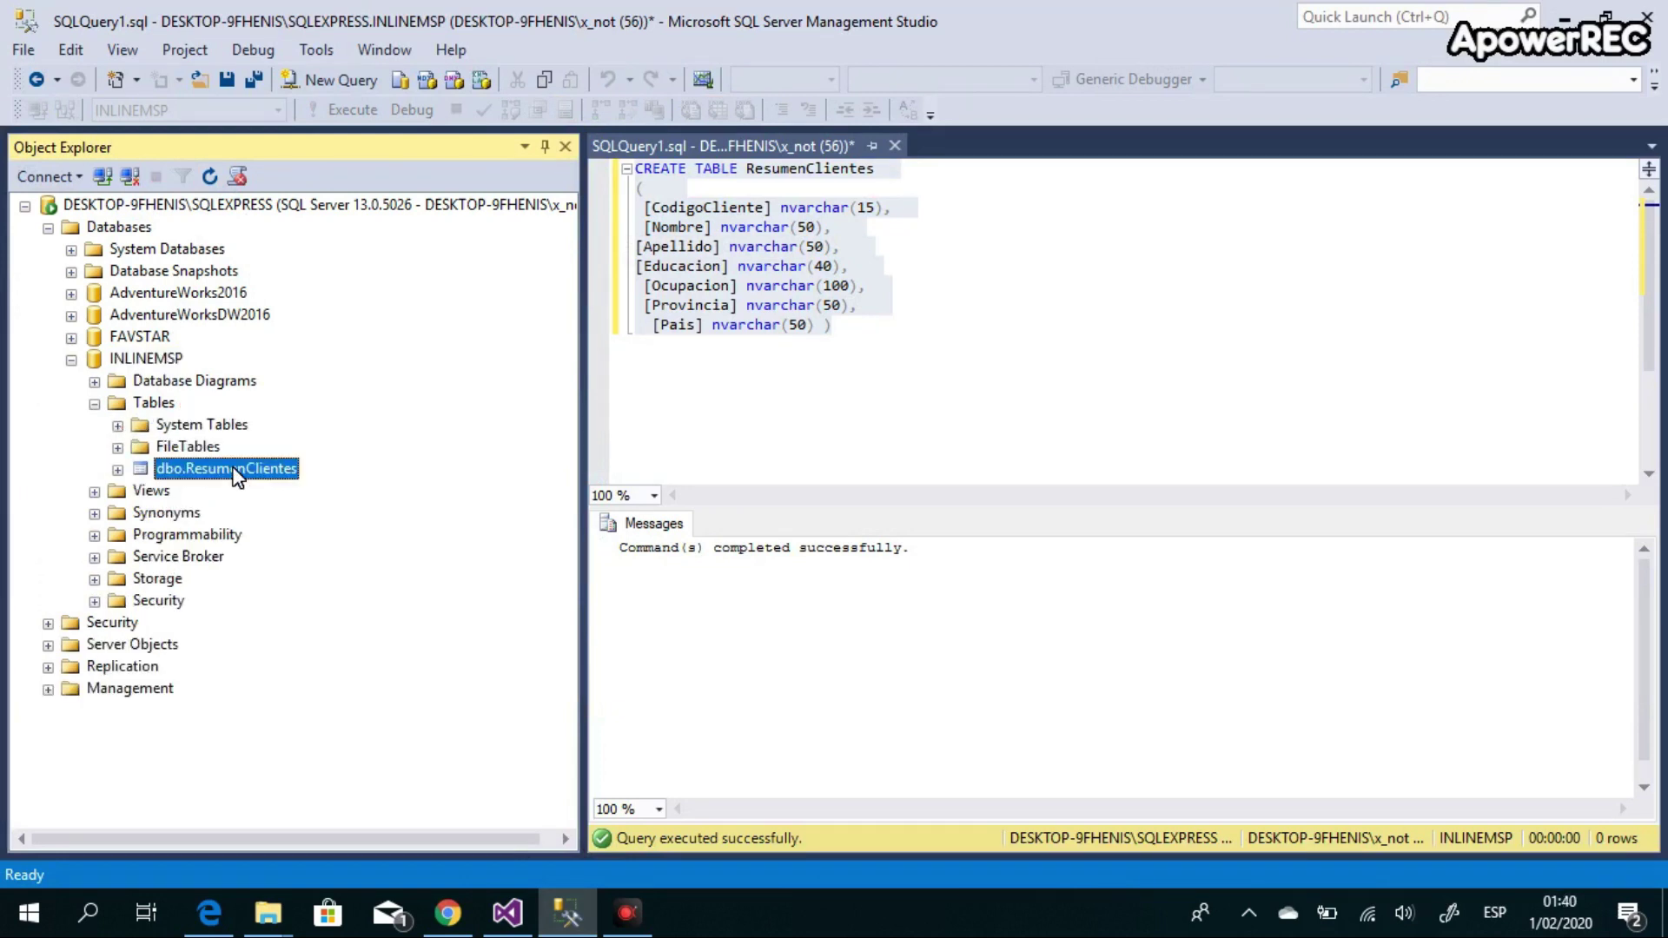
right_click(234, 474)
click(458, 391)
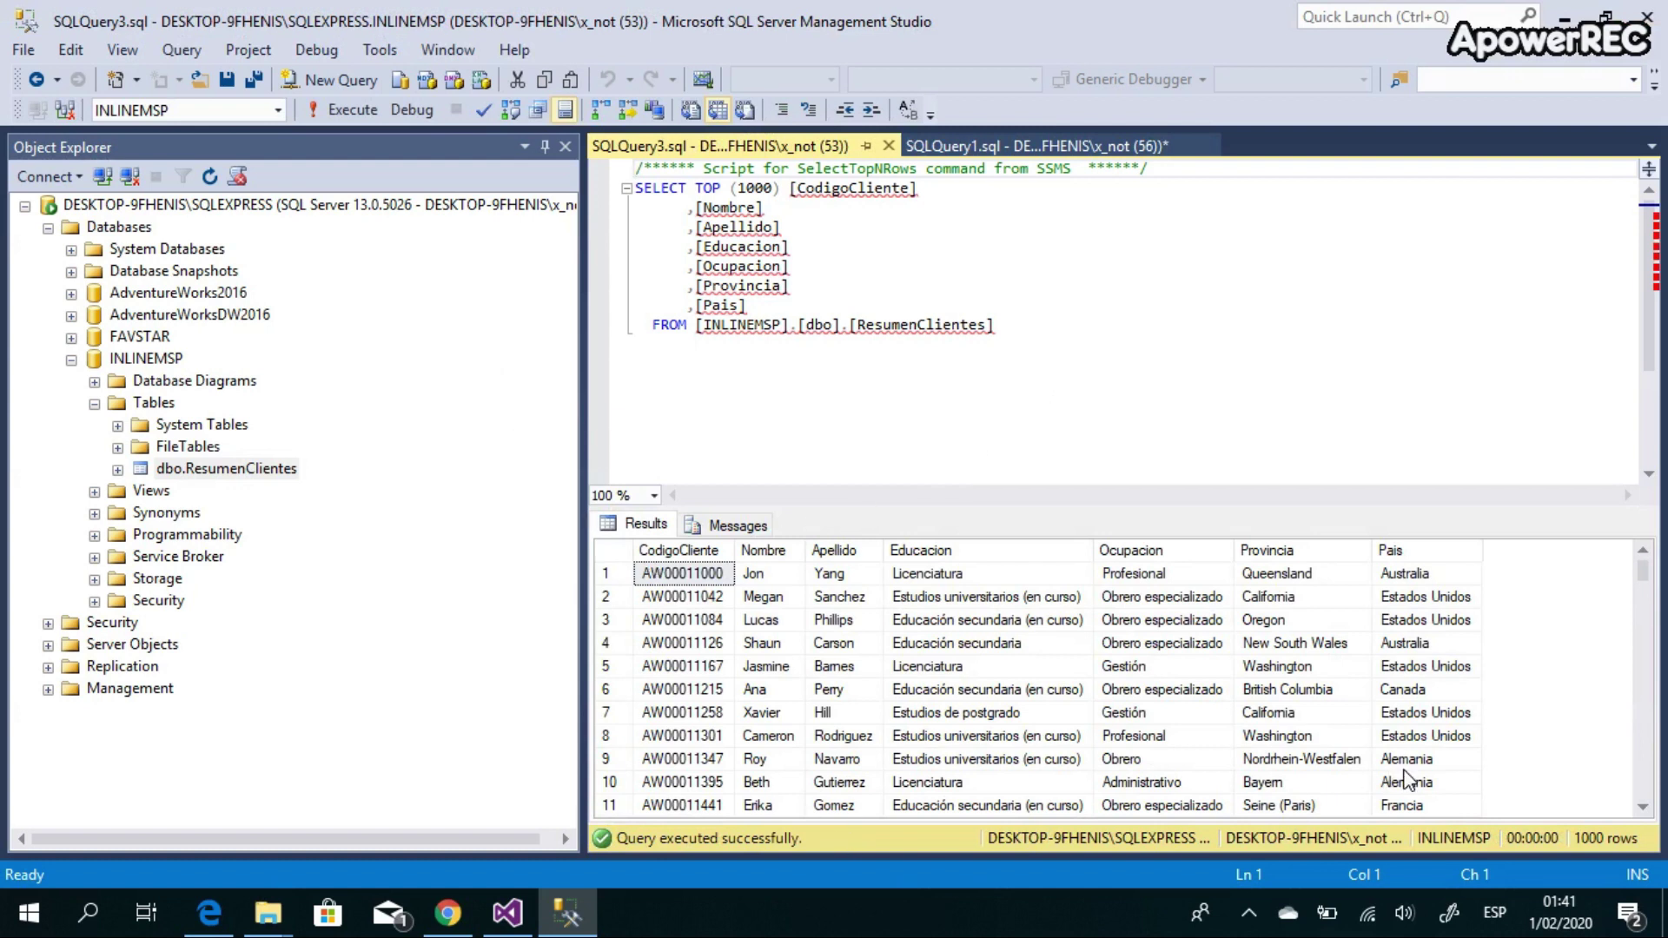
drag(1642, 573, 1653, 532)
click(1568, 19)
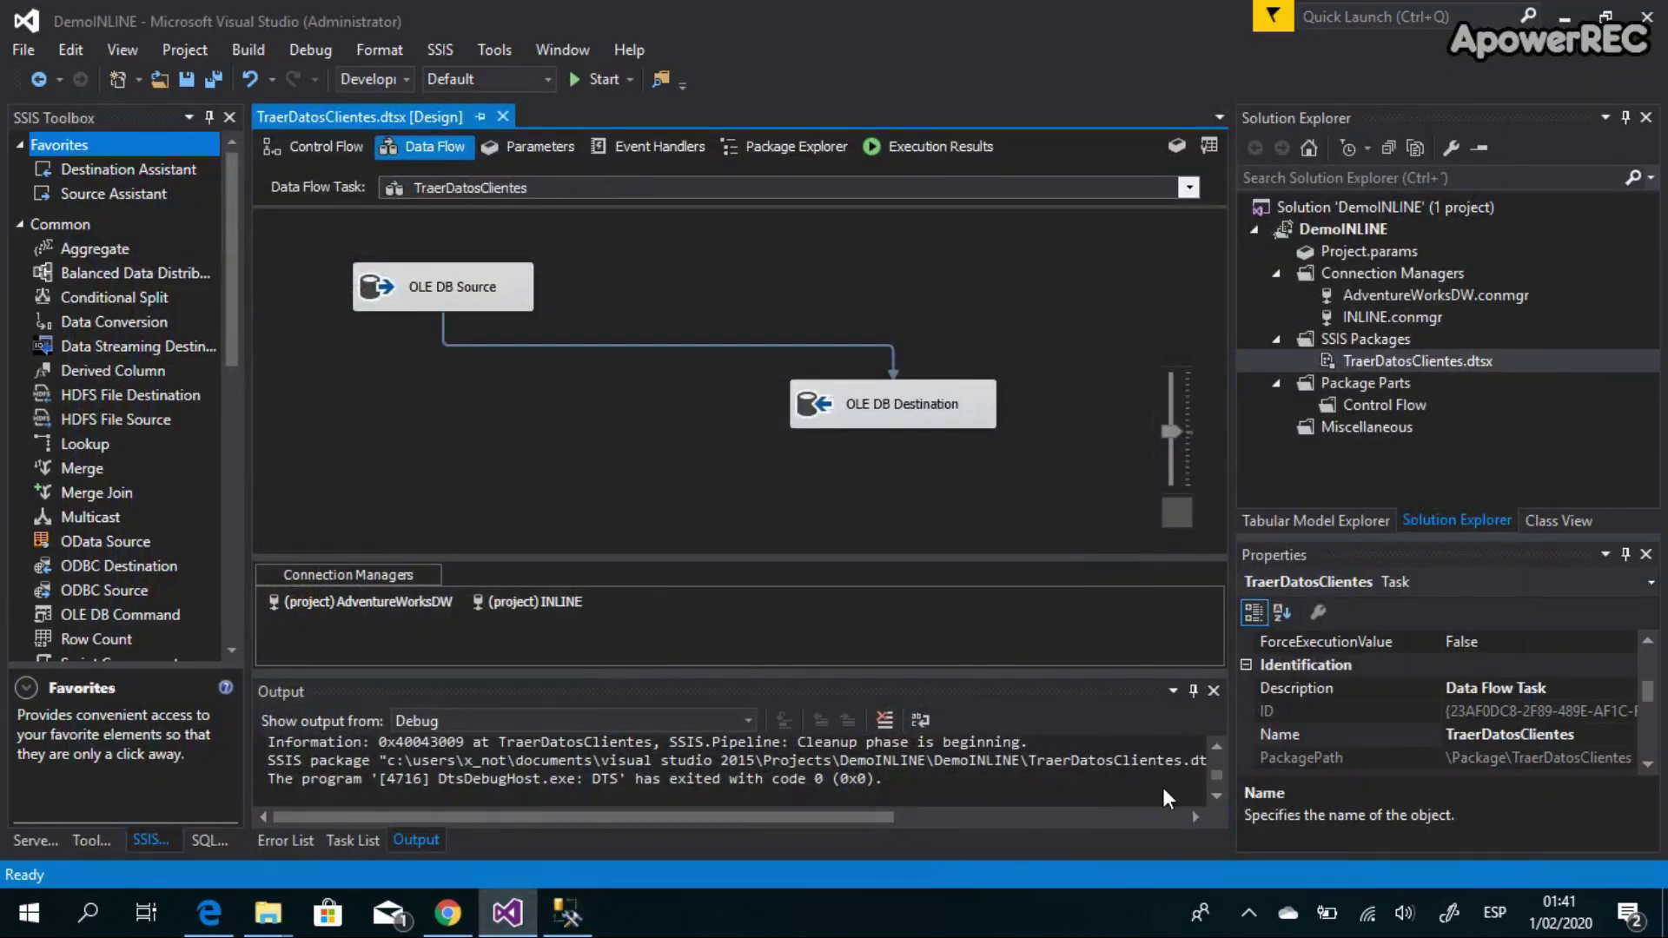